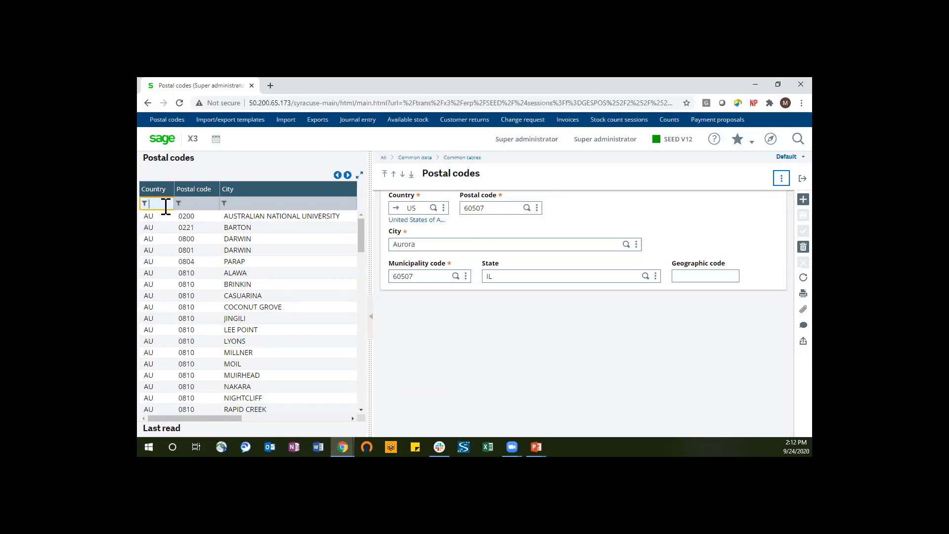
Filter the postal codes list by country US and postal code 6050, adjusting the postal code filter's match operator.
text(US)
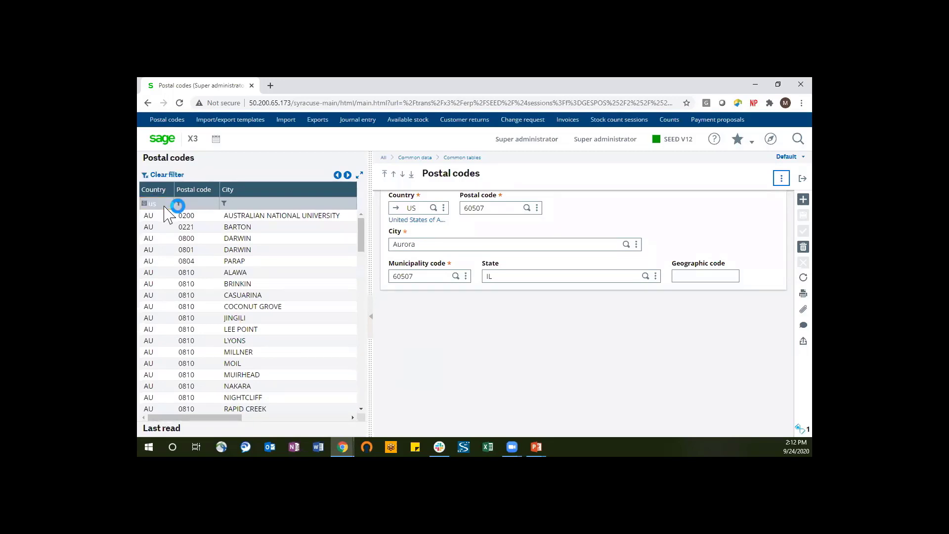
click(191, 204)
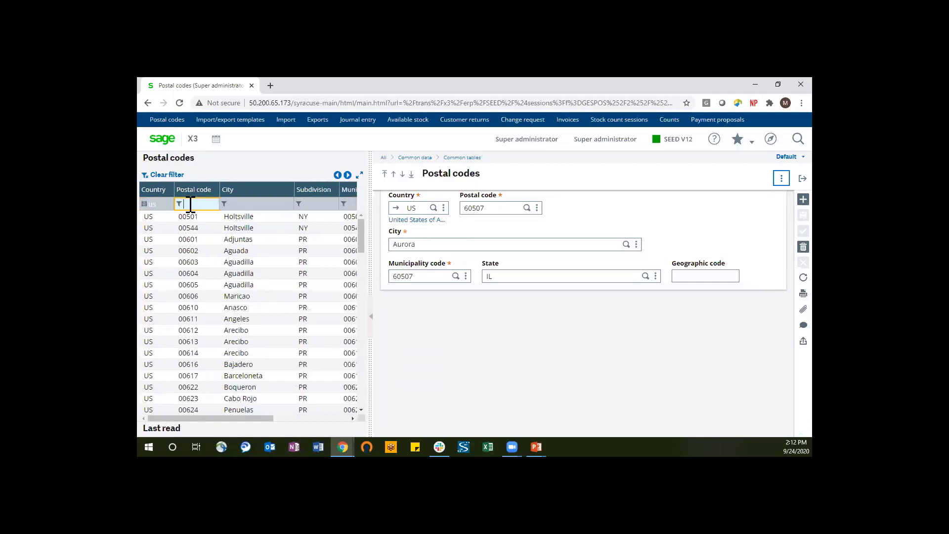
text(6050)
key(Return)
click(179, 204)
click(195, 244)
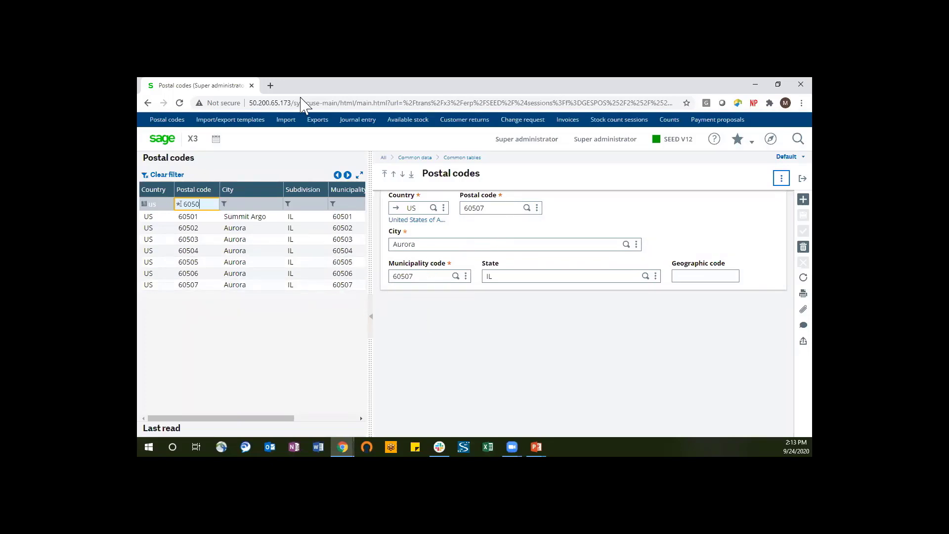
Go to Import/export templates and open POSCOD, followed by its YPOSCOD counterpart, from the last read templates.
click(245, 123)
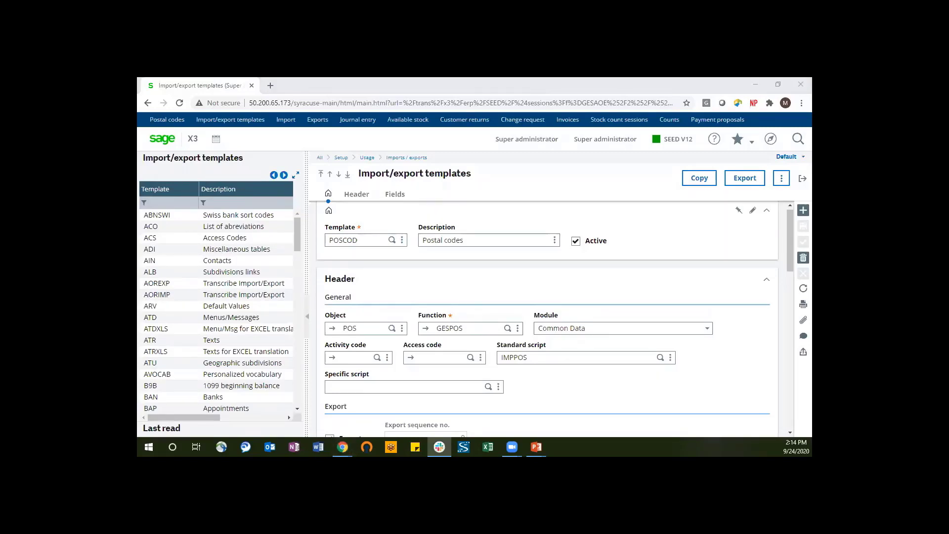
key(alt+Tab)
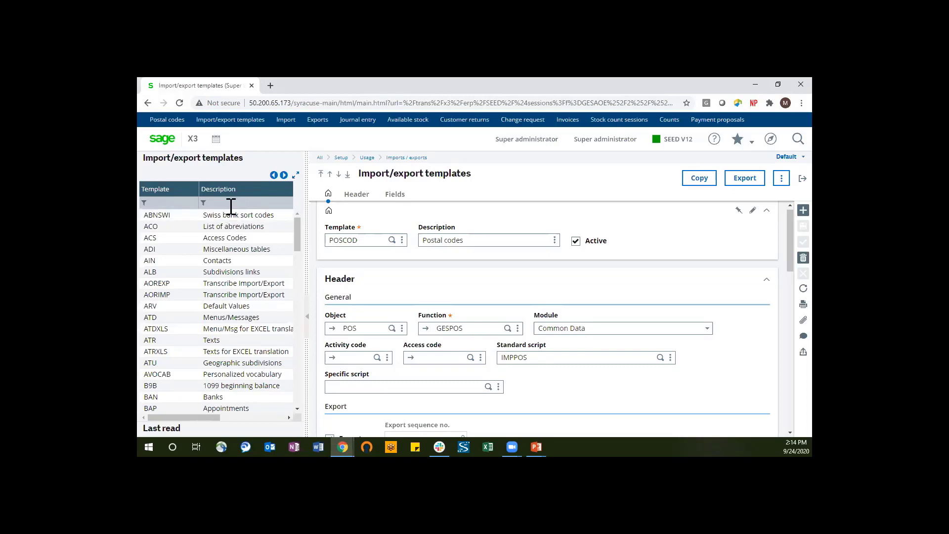
click(174, 429)
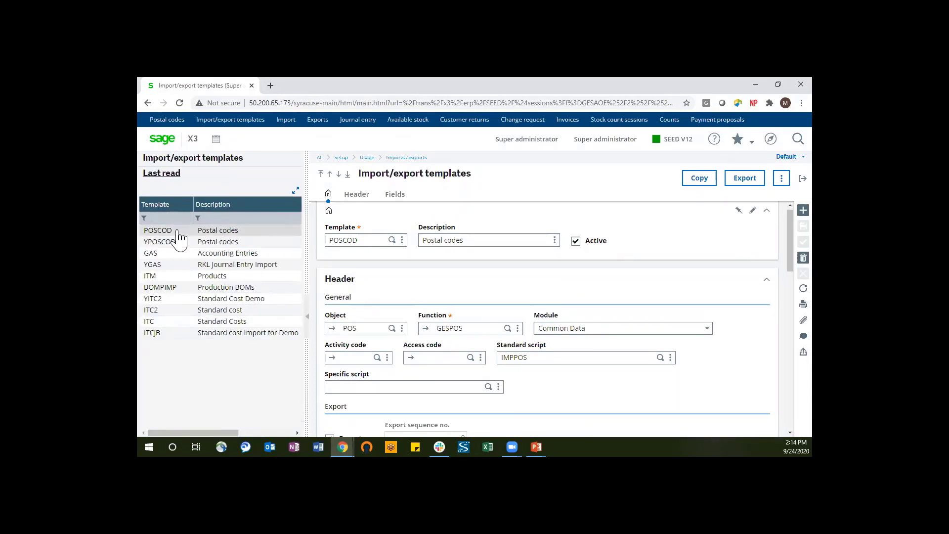
click(161, 231)
click(218, 243)
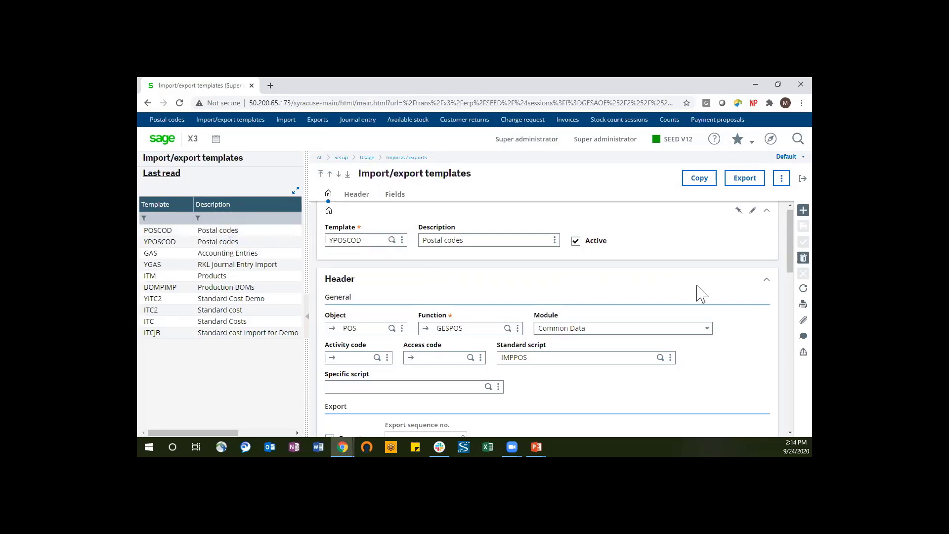
Compare the import, structure and transcoding settings in the headers of the YPOSCOD and POSCOD templates.
scroll(554, 319, down, 4)
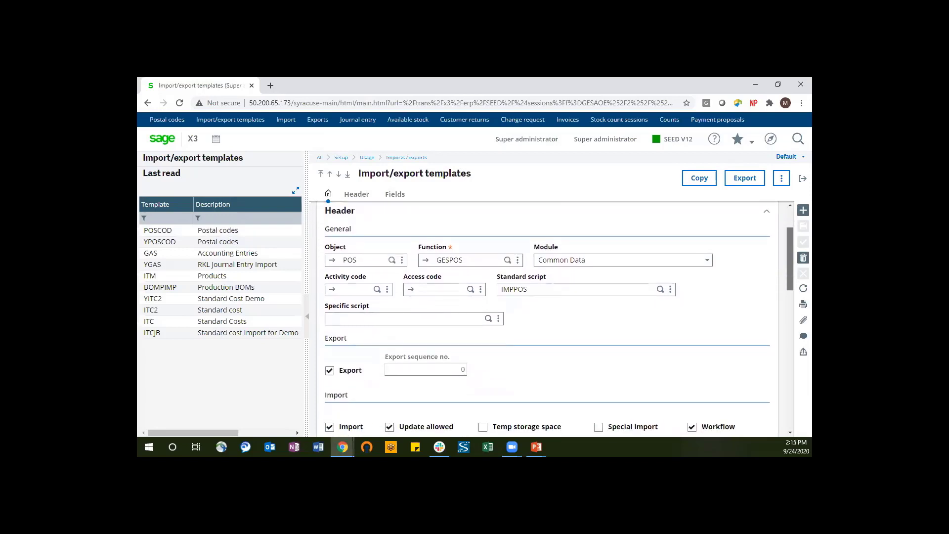
scroll(554, 319, down, 2)
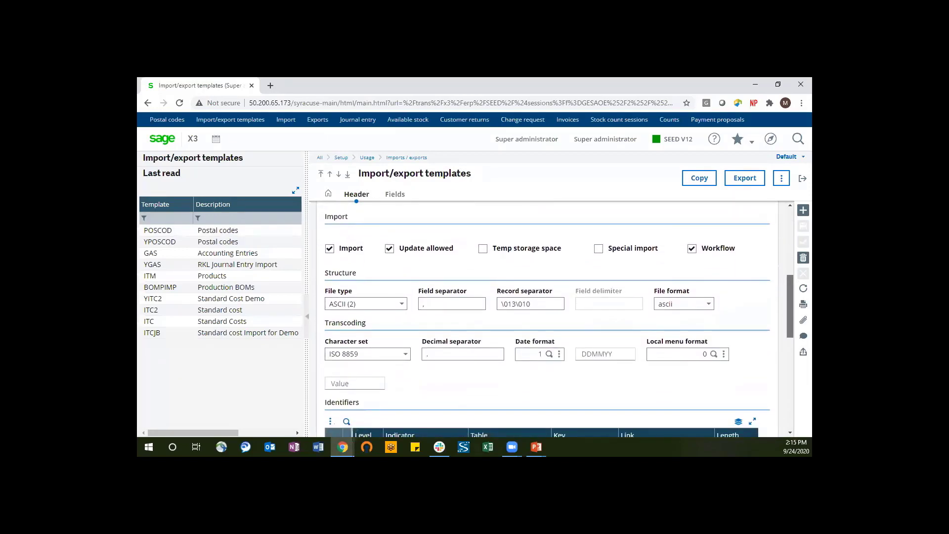
click(217, 232)
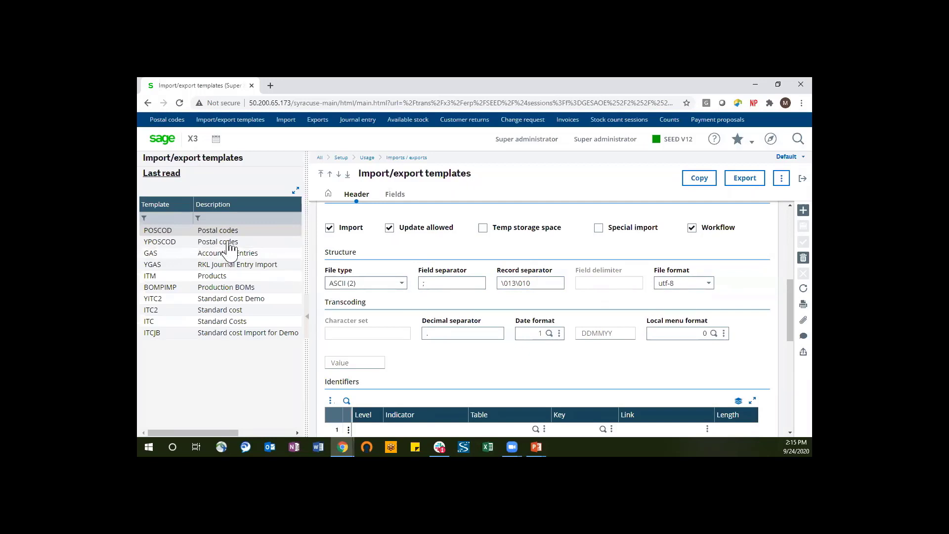
click(231, 244)
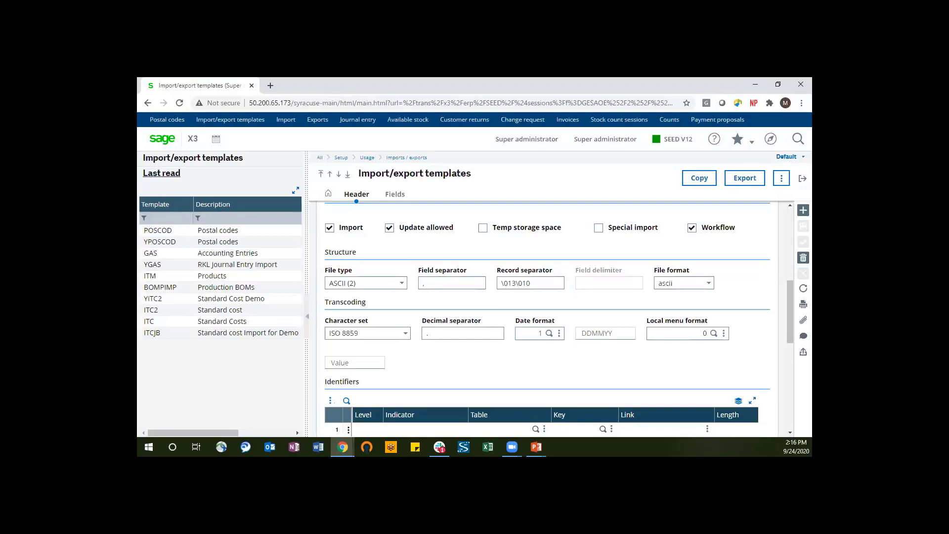
key(alt+Tab)
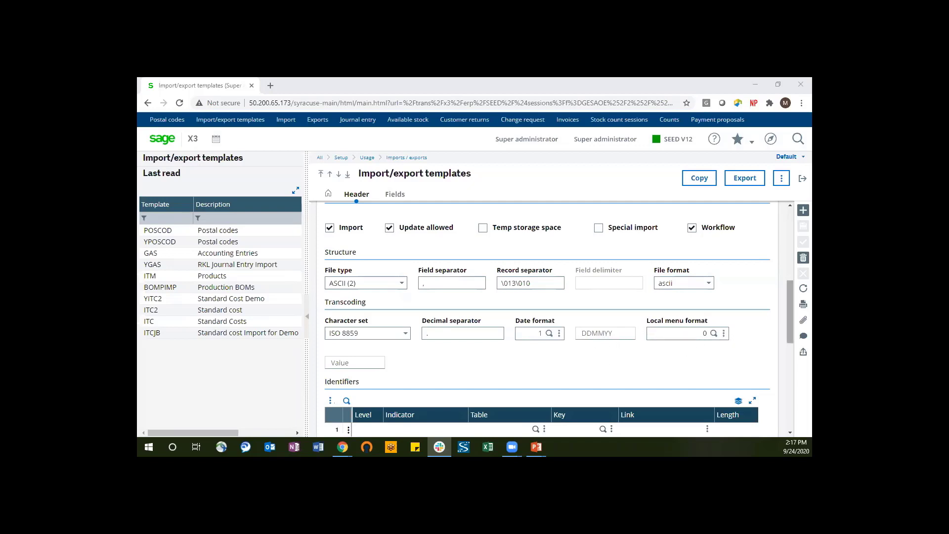
Compare the exported field lists of the YPOSCOD and POSCOD templates, finishing on YPOSCOD.
scroll(790, 311, down, 4)
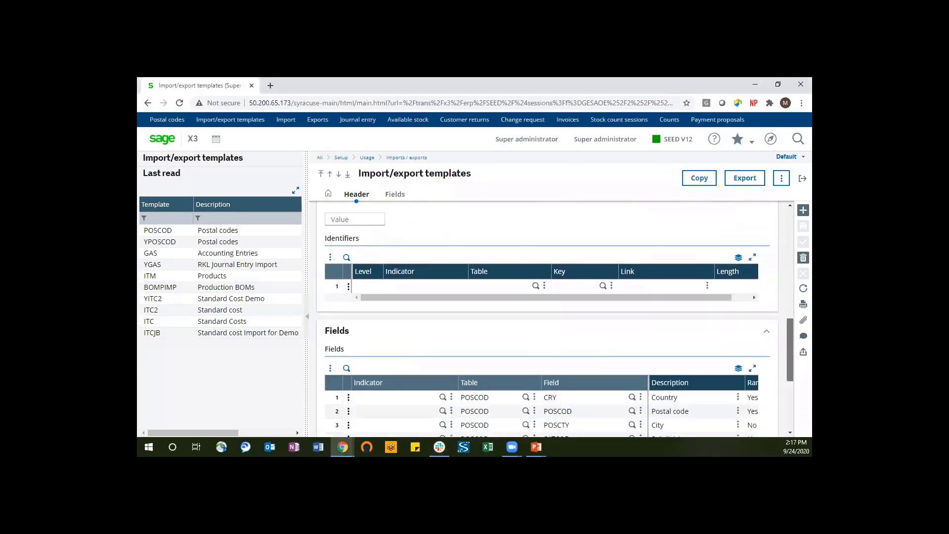
scroll(789, 366, down, 1)
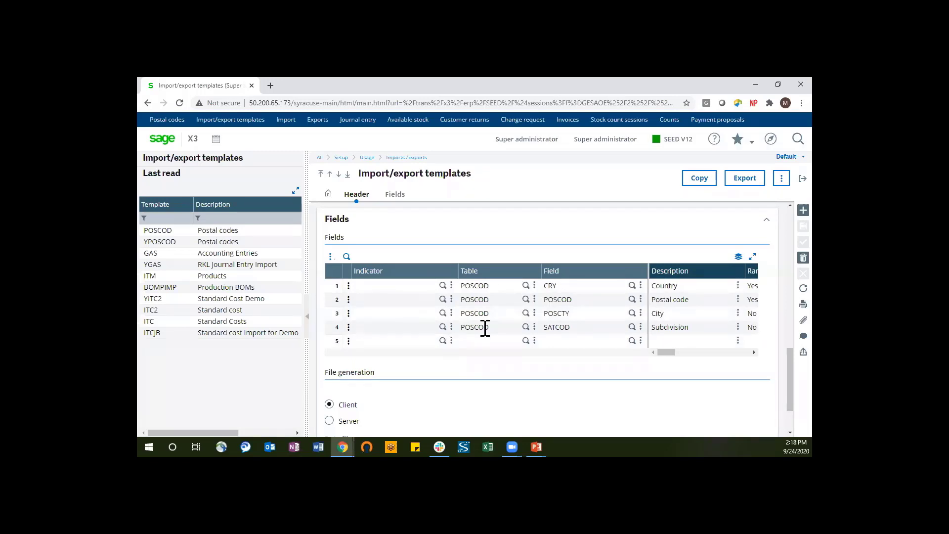
click(201, 232)
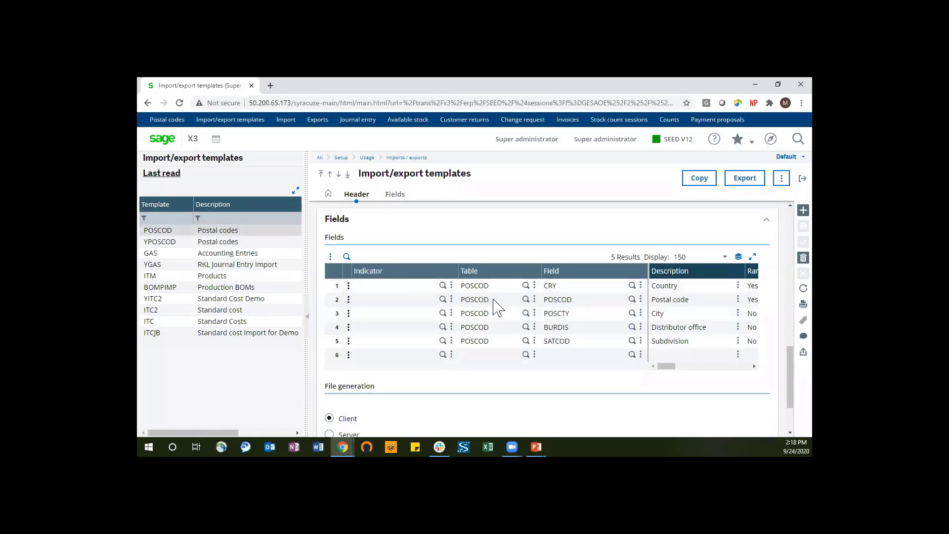
click(244, 242)
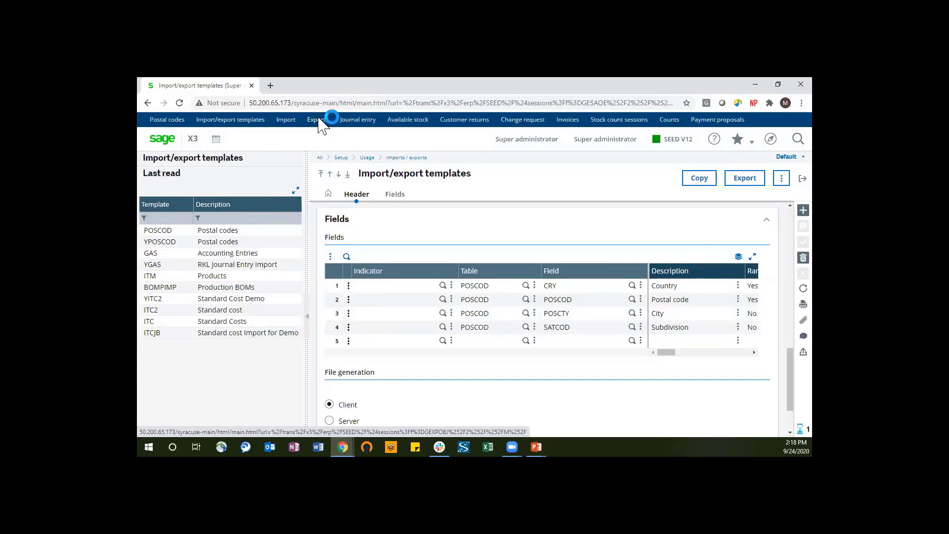
click(319, 119)
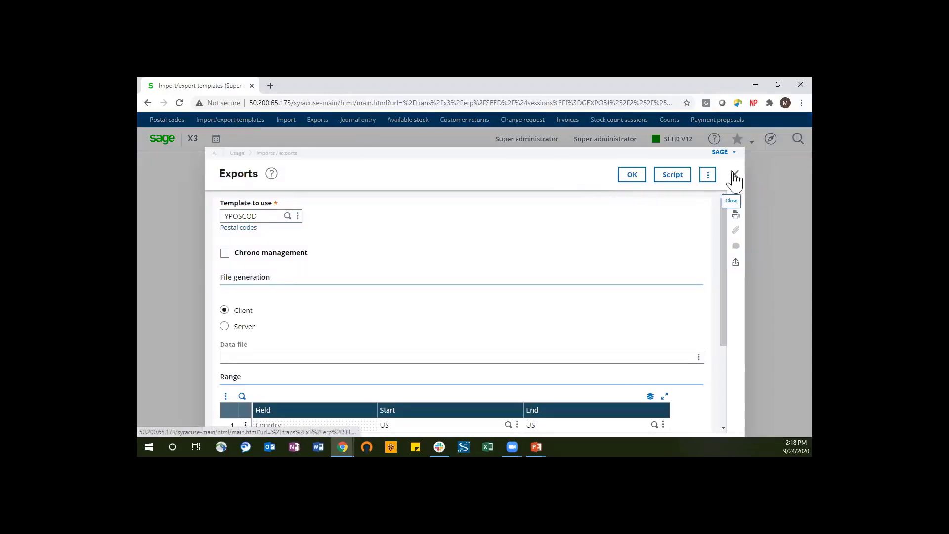
click(735, 174)
click(231, 121)
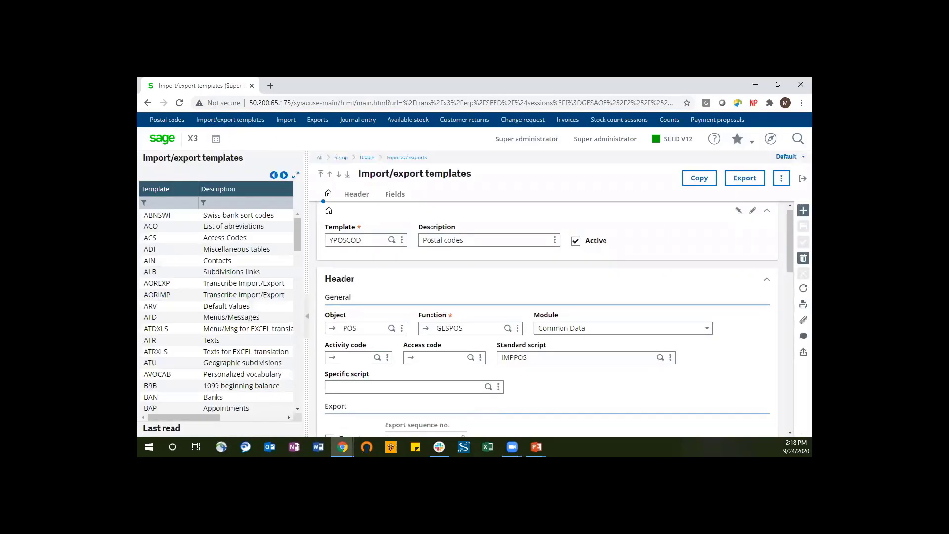
Examine the Range settings of the YPOSCOD template's fields, narrowing the Field column, and bring up the last read templates.
scroll(547, 319, down, 5)
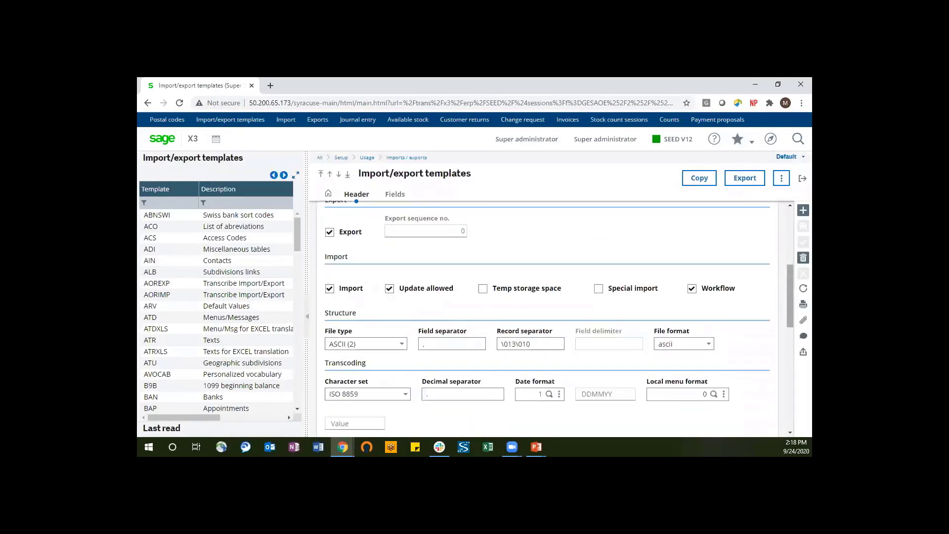
scroll(547, 319, down, 5)
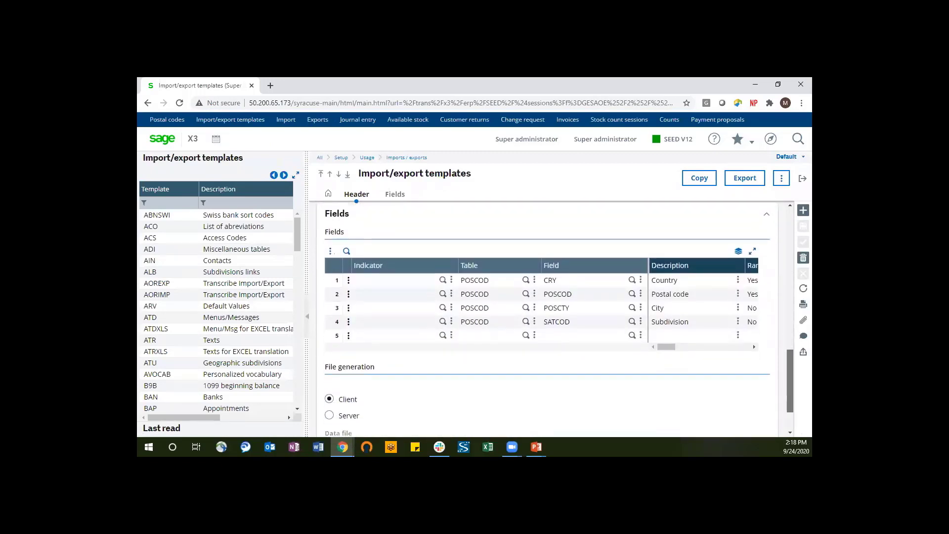
drag(673, 313, 677, 322)
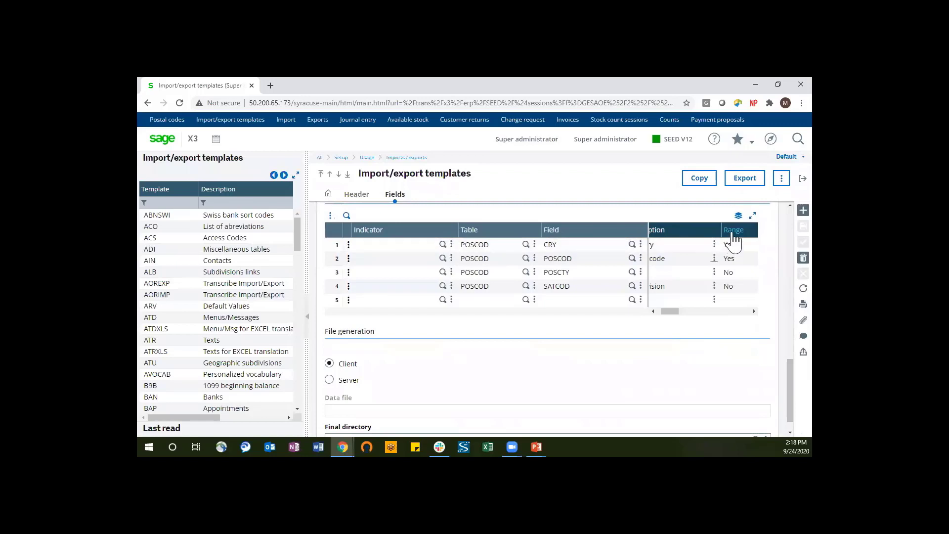
drag(675, 318, 665, 313)
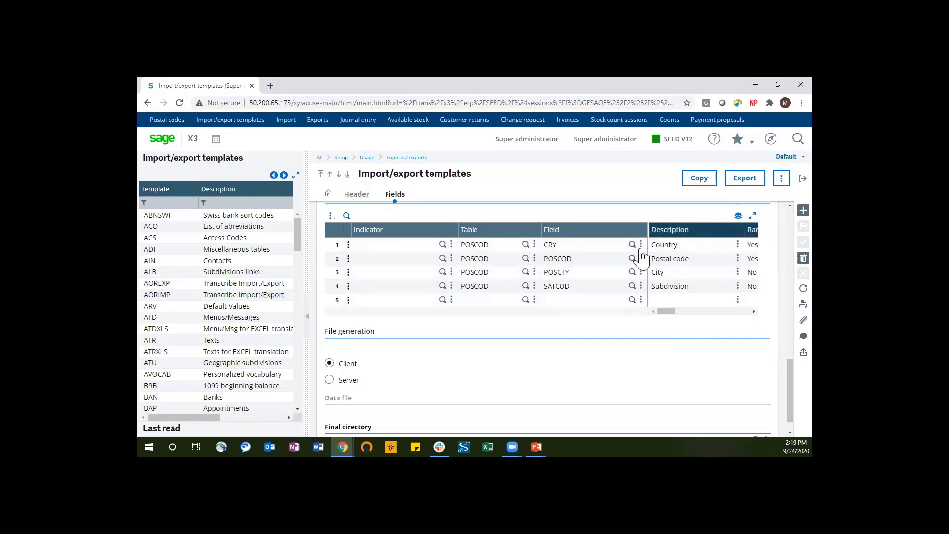
drag(648, 228, 609, 236)
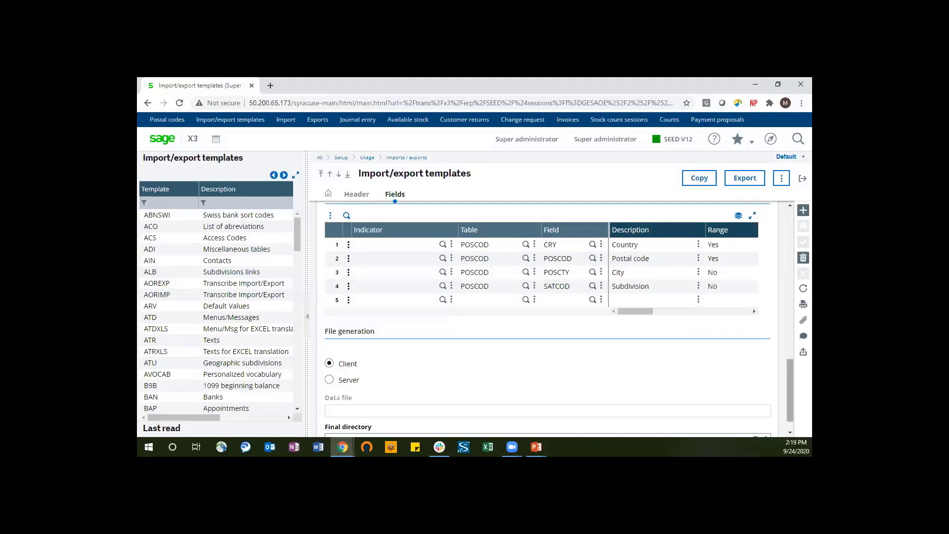
scroll(790, 390, up, 10)
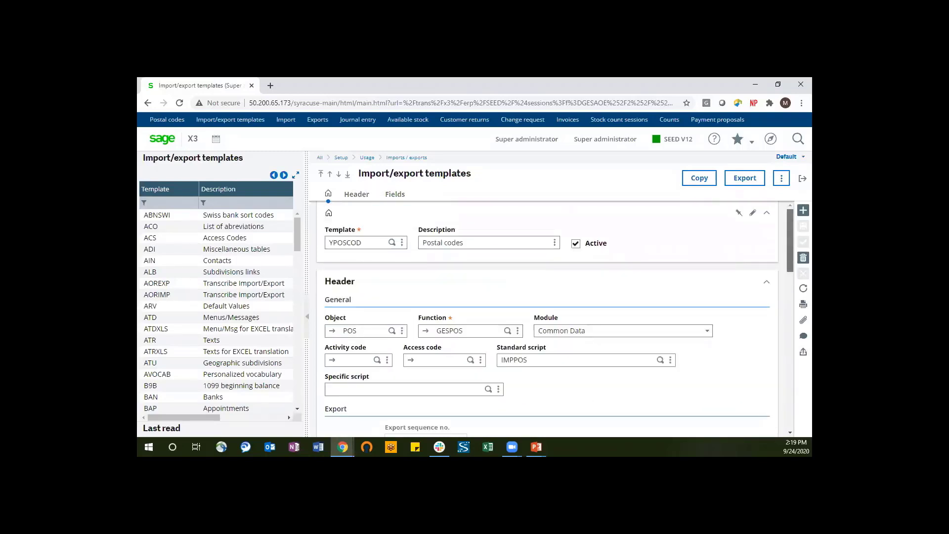
click(163, 429)
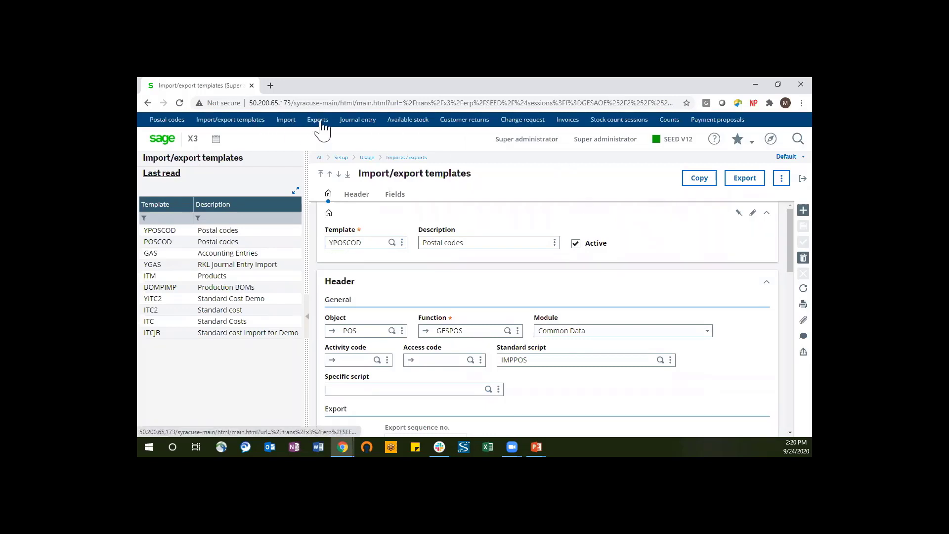
Run an export with template YPOSCOD, generating the file on the client for country US and postal codes 60500 to 60509.
click(317, 121)
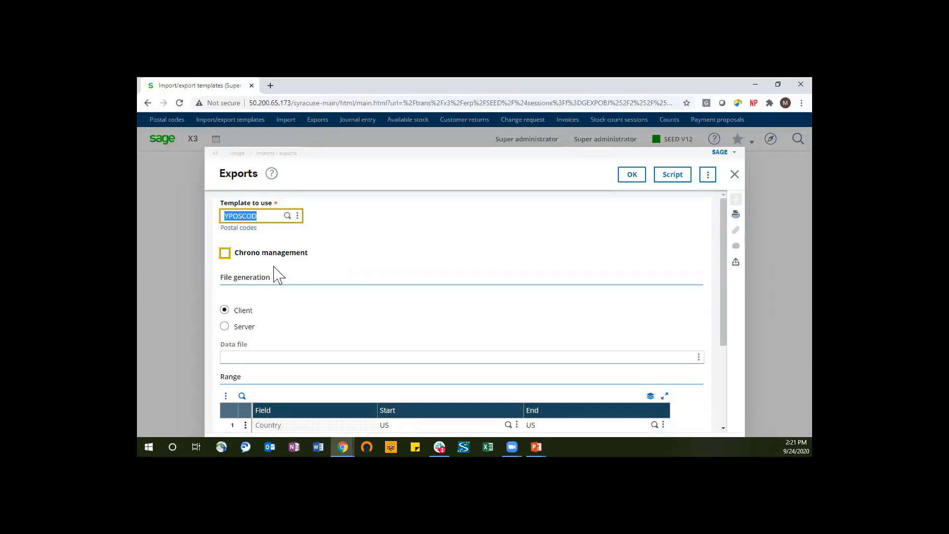
drag(722, 289, 726, 378)
click(240, 311)
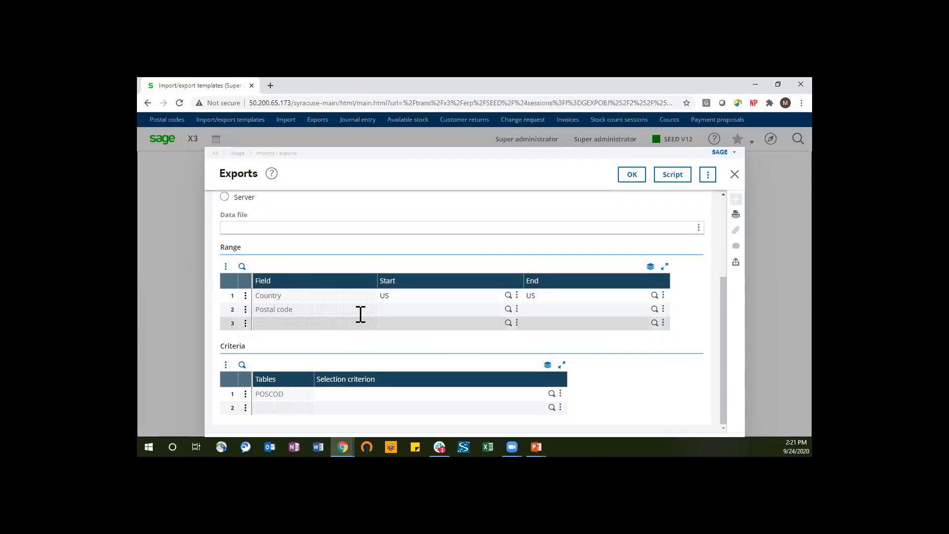
click(435, 310)
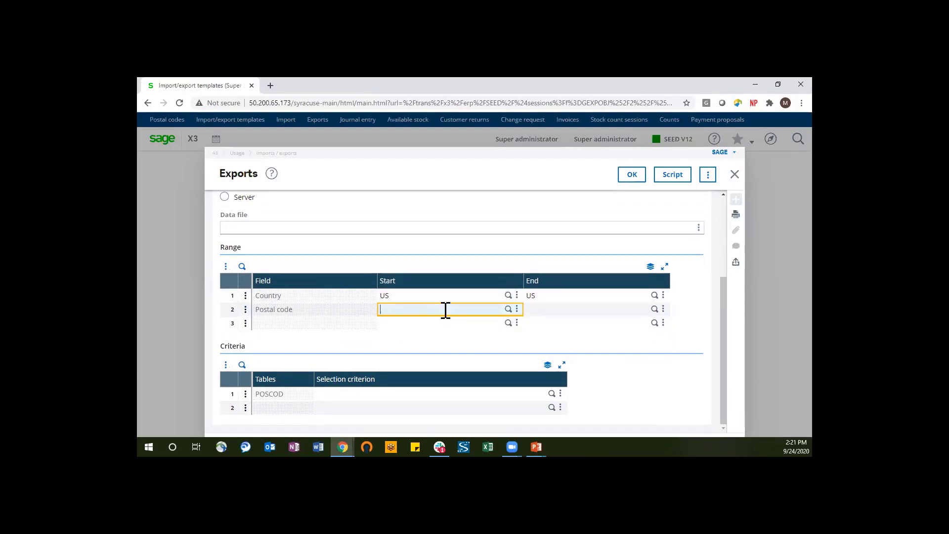
text(60500)
key(Tab)
text(6050)
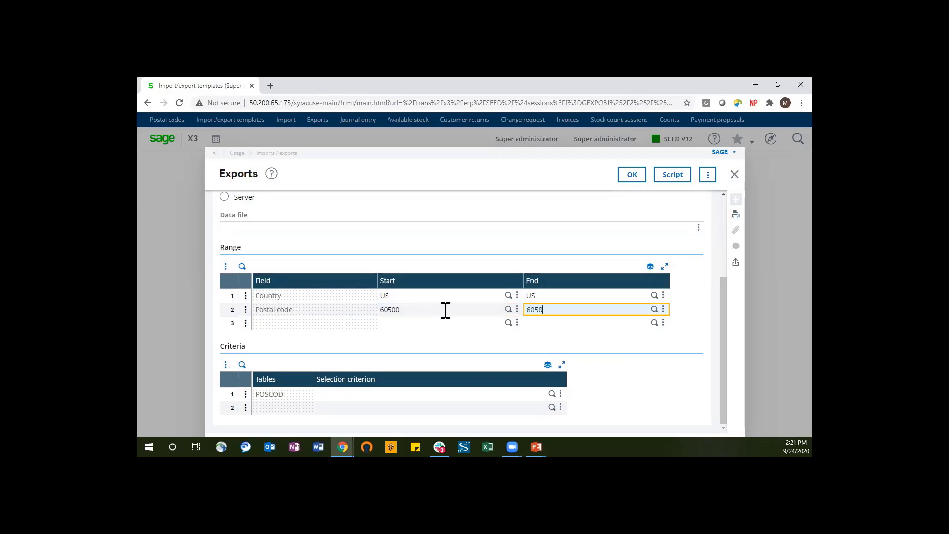
text(9)
click(633, 179)
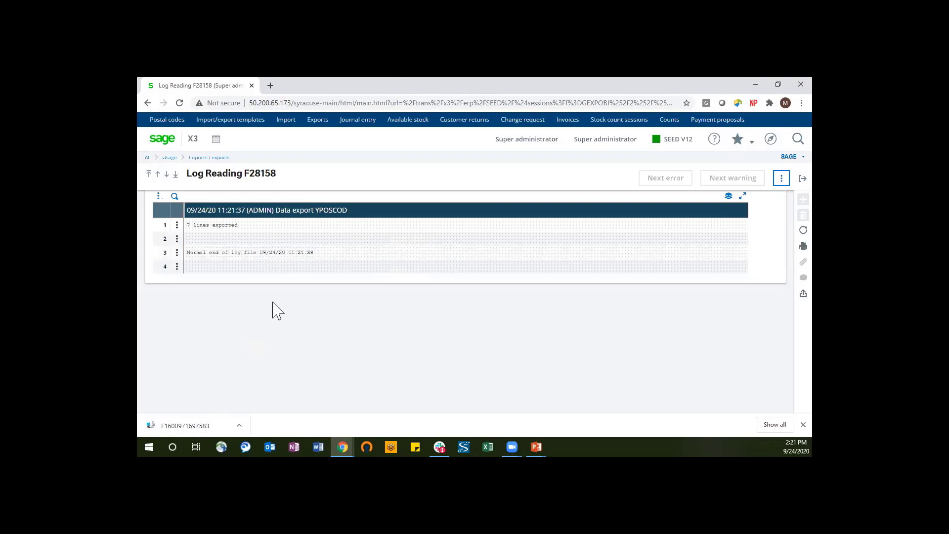
click(187, 430)
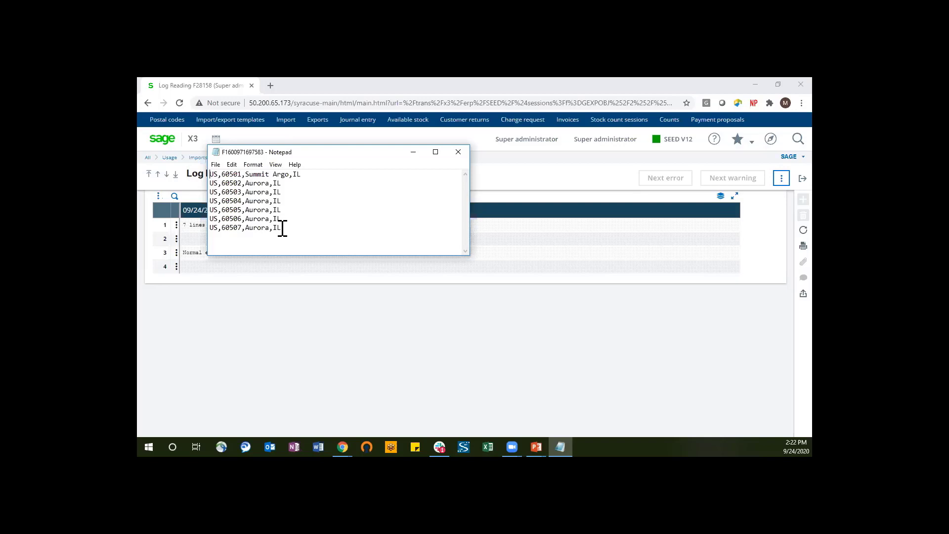
click(231, 166)
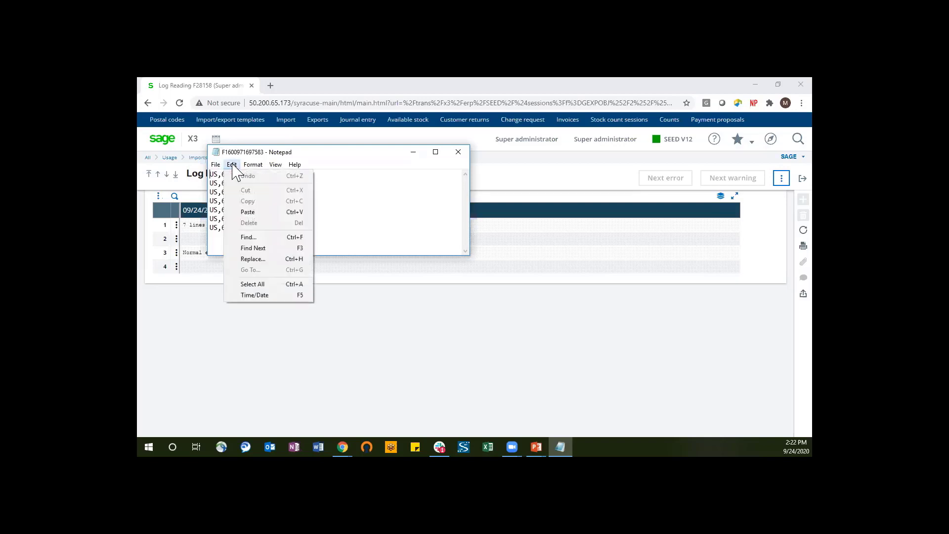
click(253, 284)
key(ctrl+c)
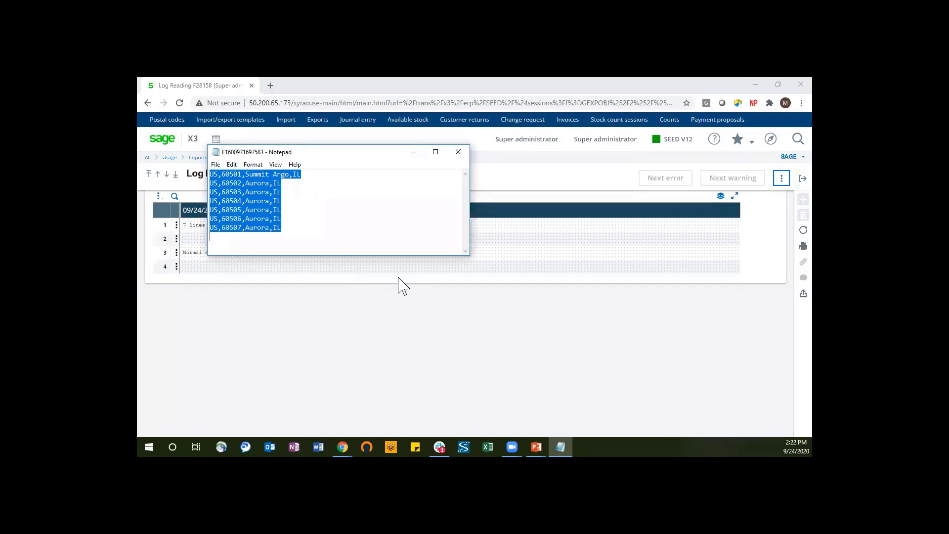
Switch to the blank Excel workbook, maximize it and paste the copied export text starting at cell A1.
click(489, 431)
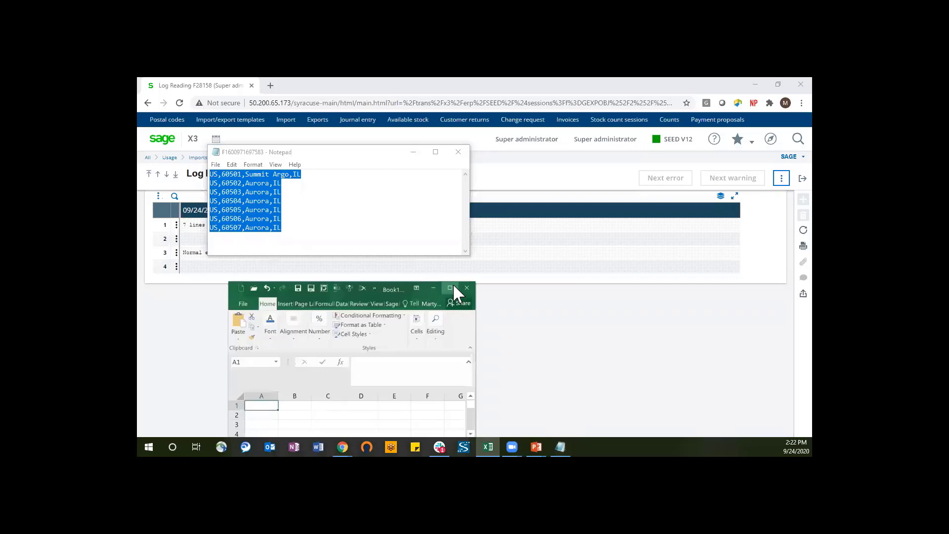
click(450, 288)
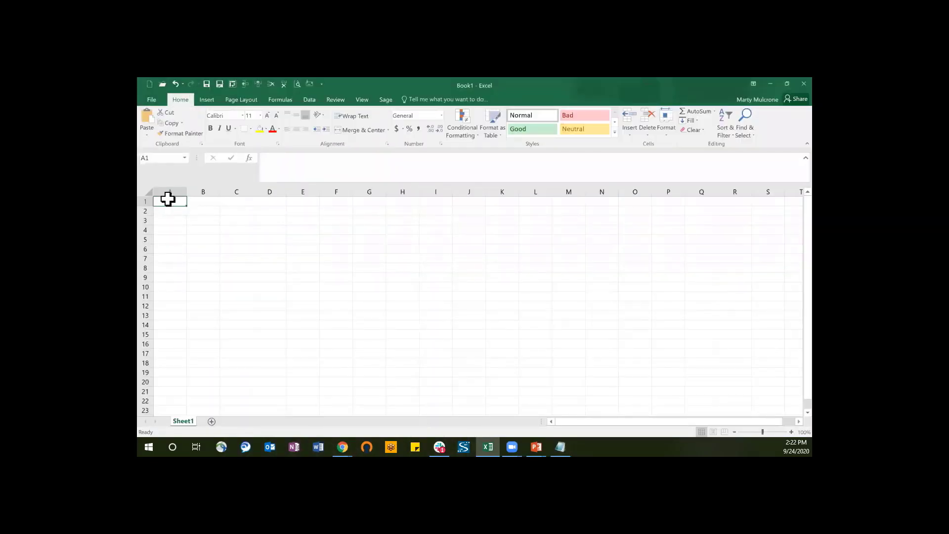
key(ctrl+v)
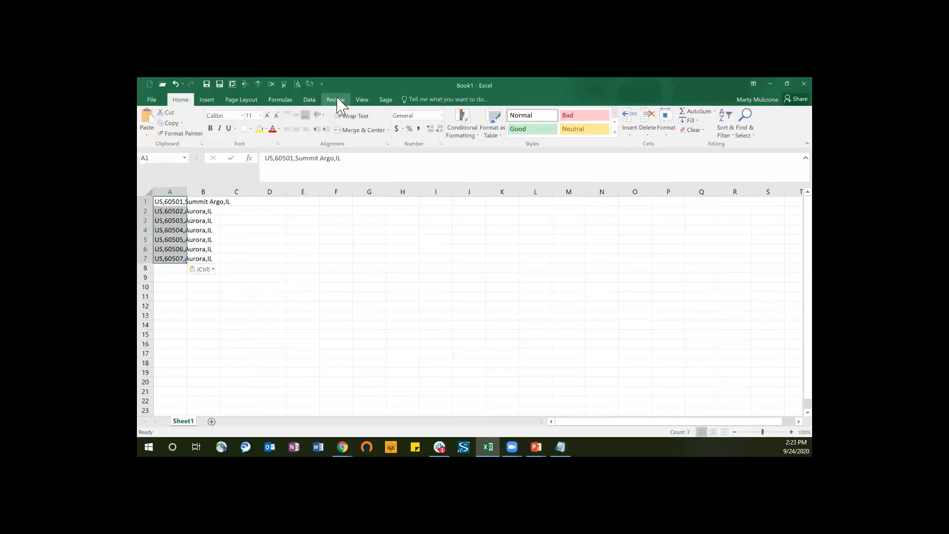
Split the pasted text in column A into separate columns as comma-delimited data and autofit all column widths.
click(310, 100)
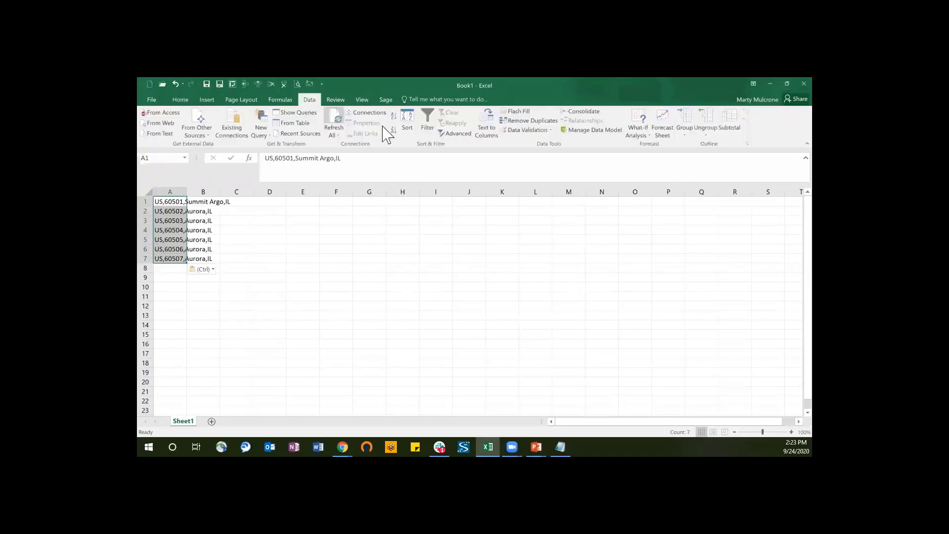
click(486, 128)
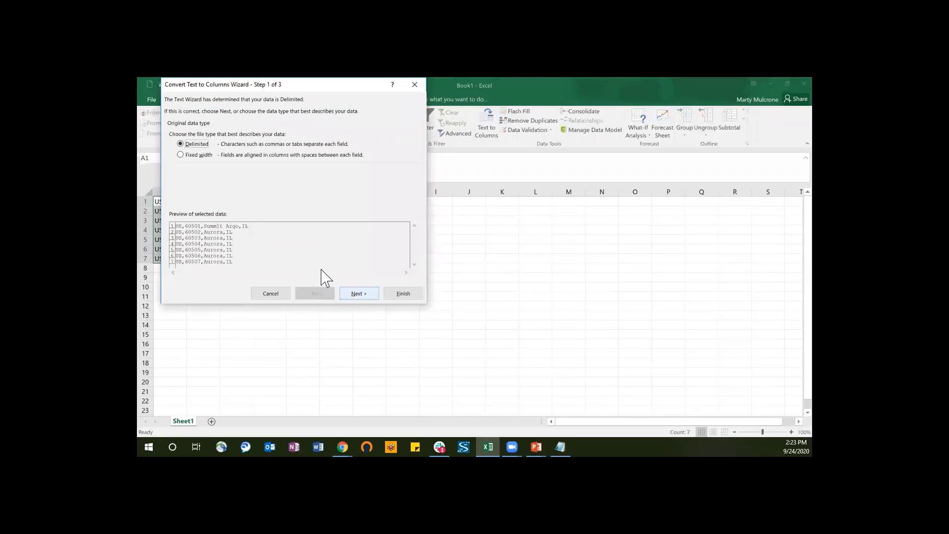
click(370, 296)
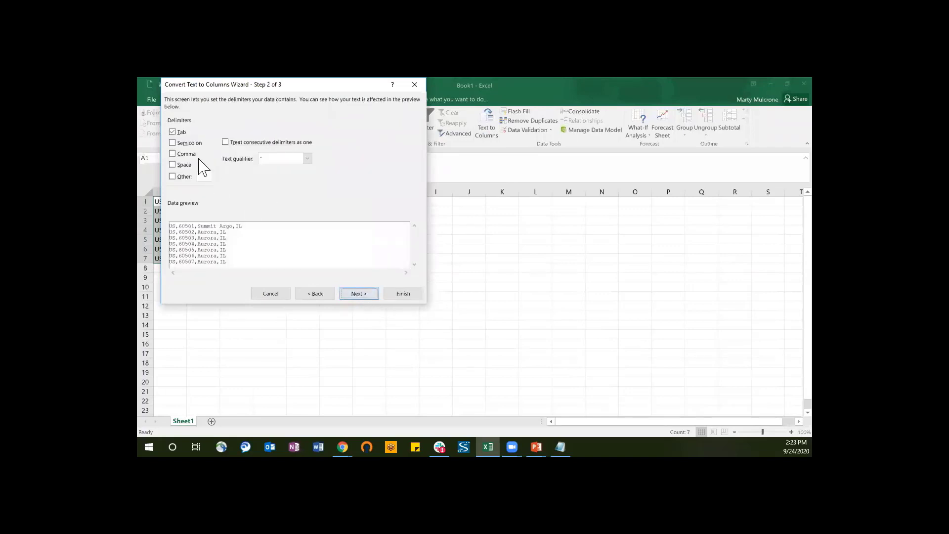
click(184, 154)
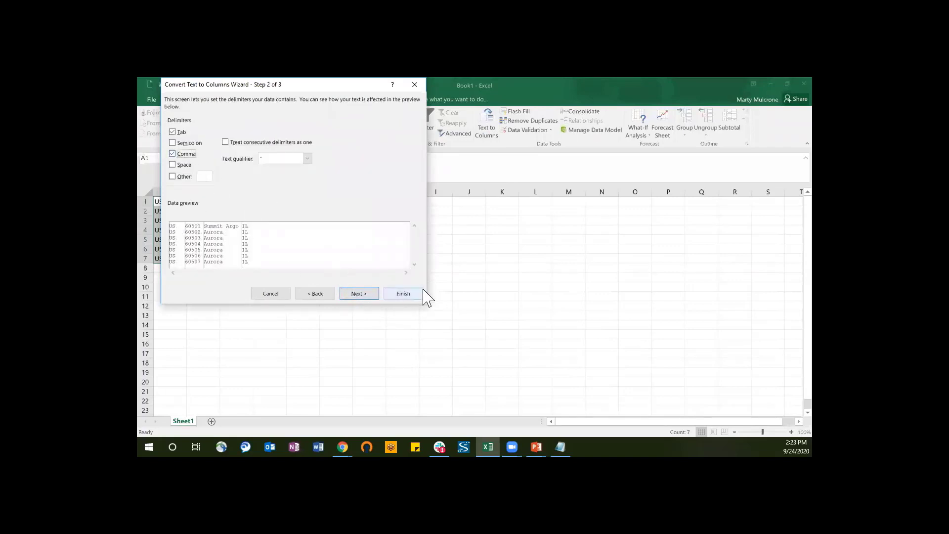
click(405, 295)
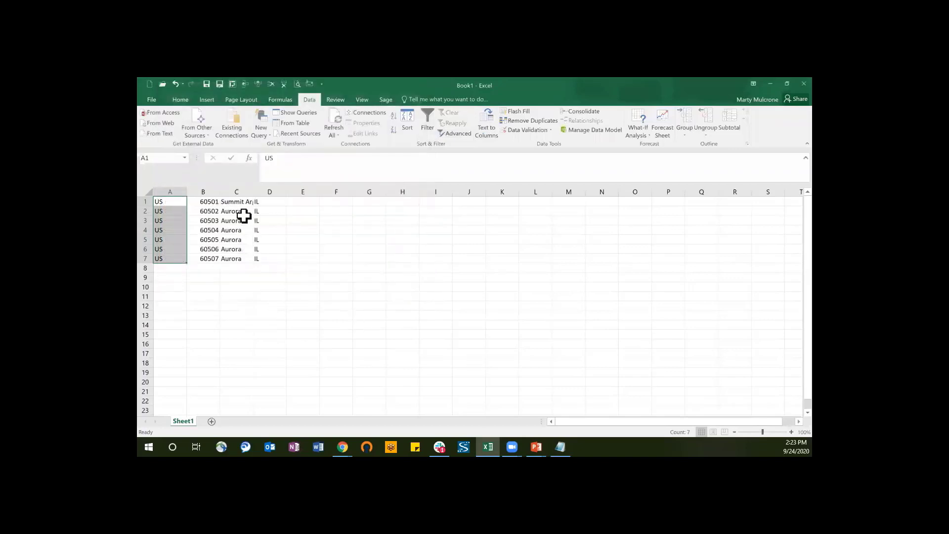
click(150, 192)
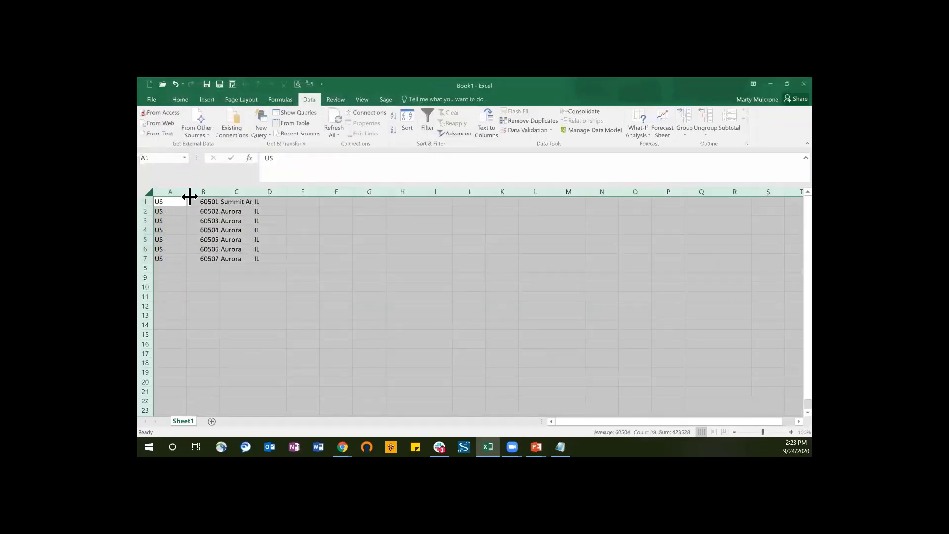
double_click(186, 192)
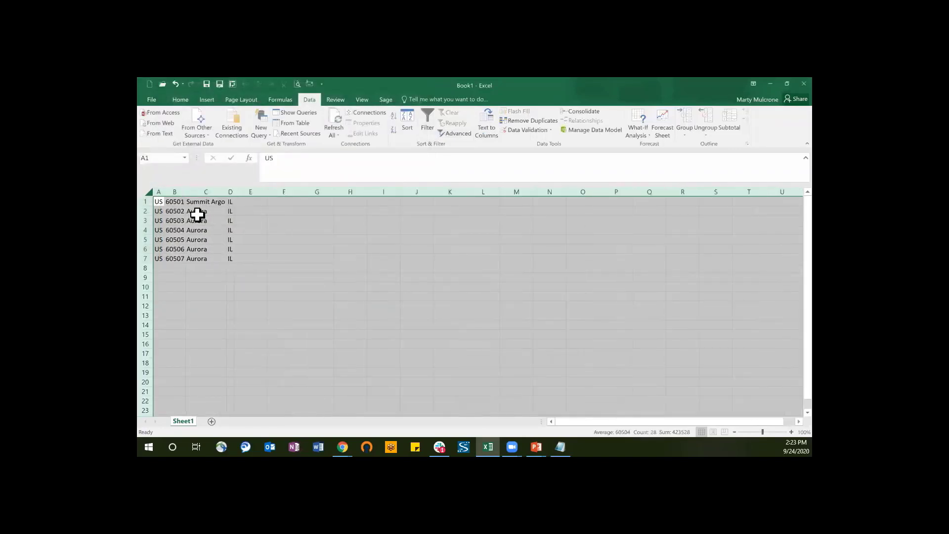
Add a new record in row 8 with the values US, 60508, Aurora and IL.
click(175, 202)
click(156, 267)
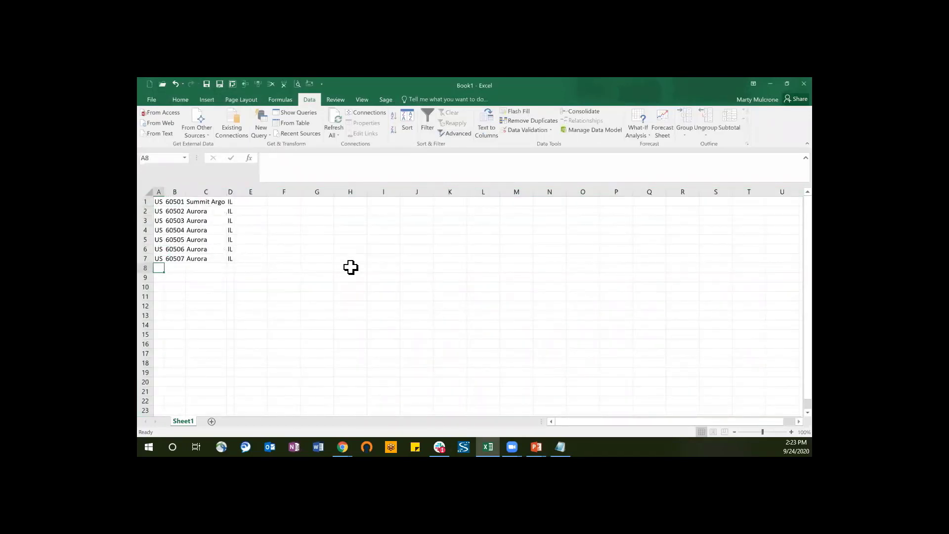
text(US)
key(Tab)
text(60508)
key(Tab)
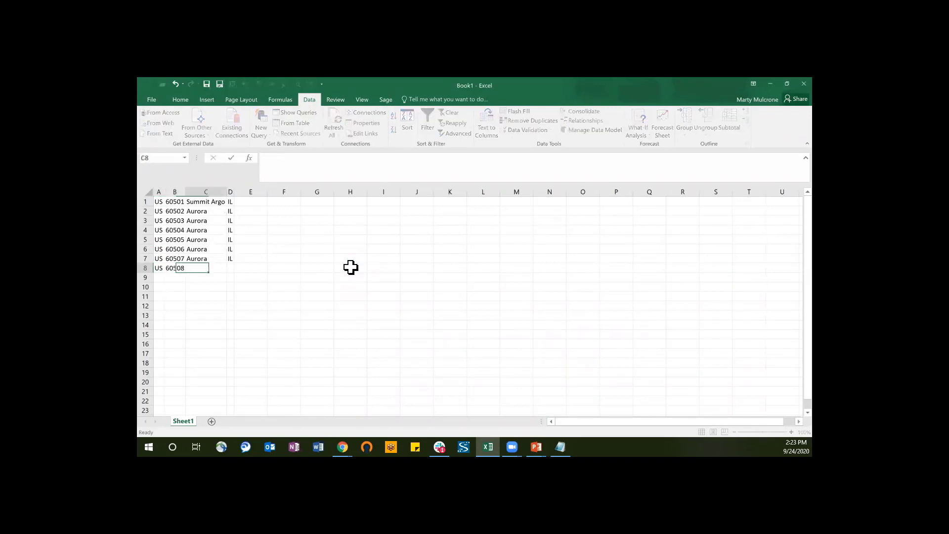
text(Aurora)
key(Tab)
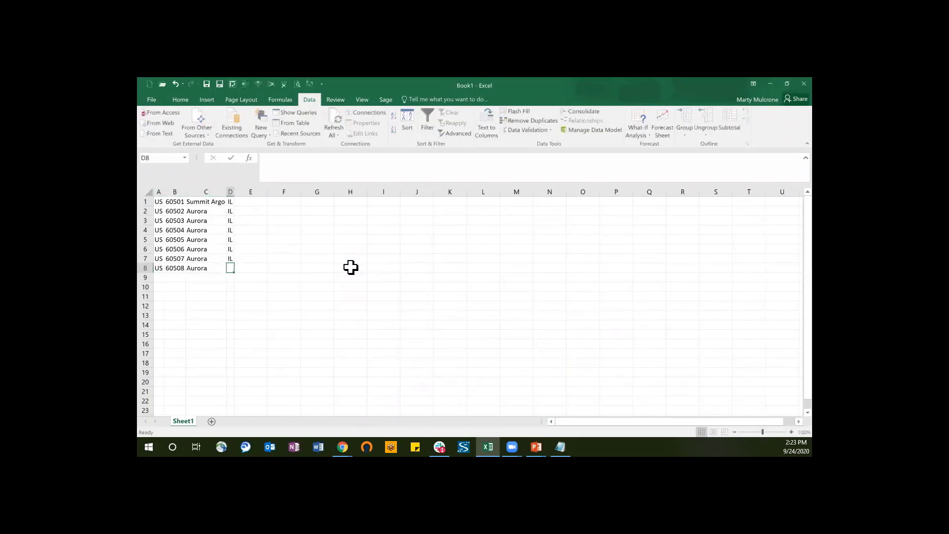
text(IL)
key(Return)
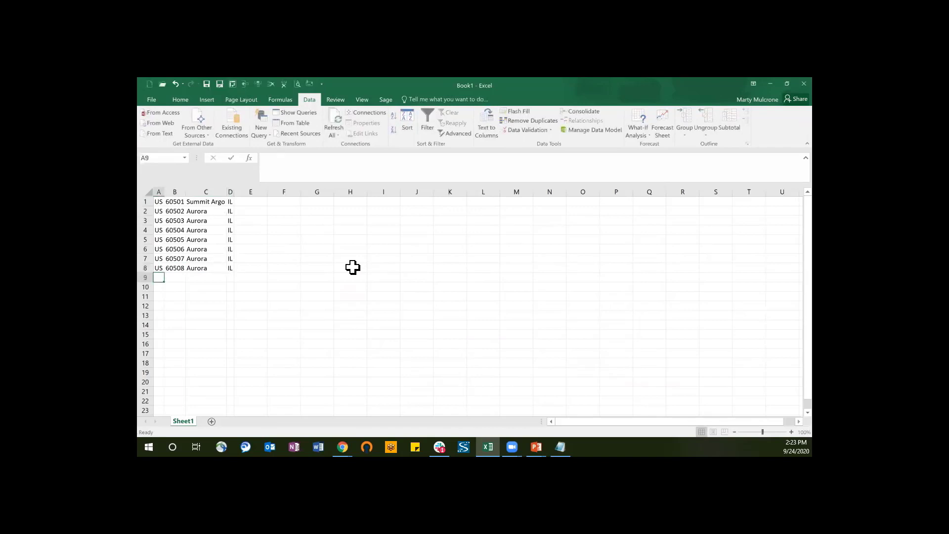
click(229, 266)
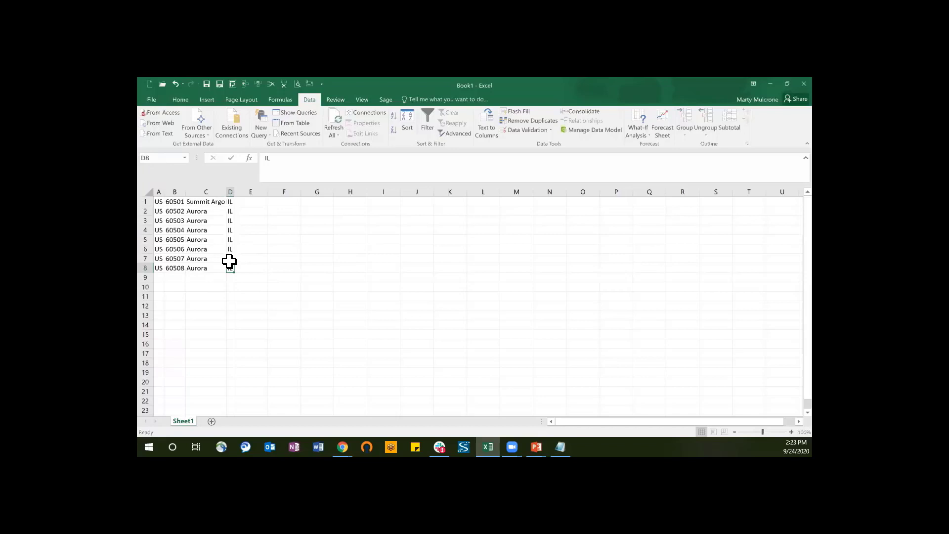
click(220, 84)
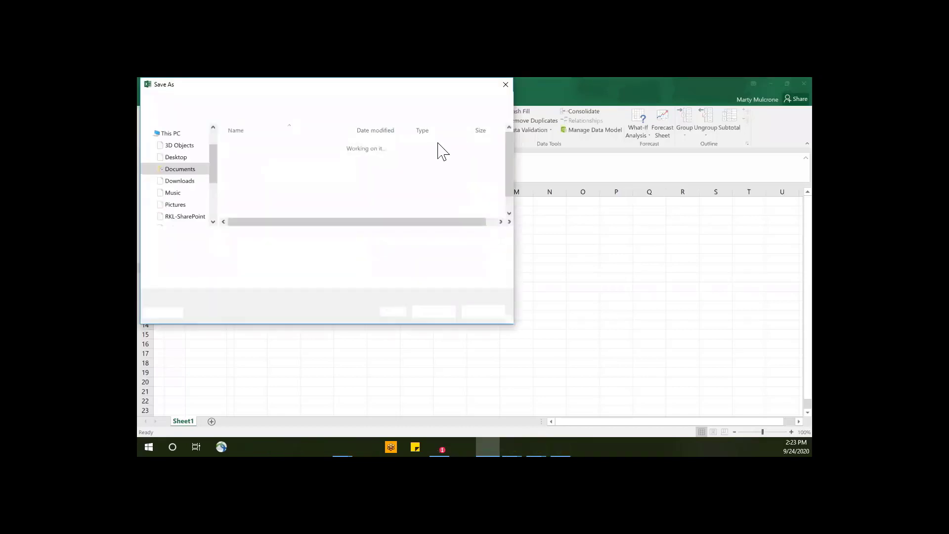
key(Escape)
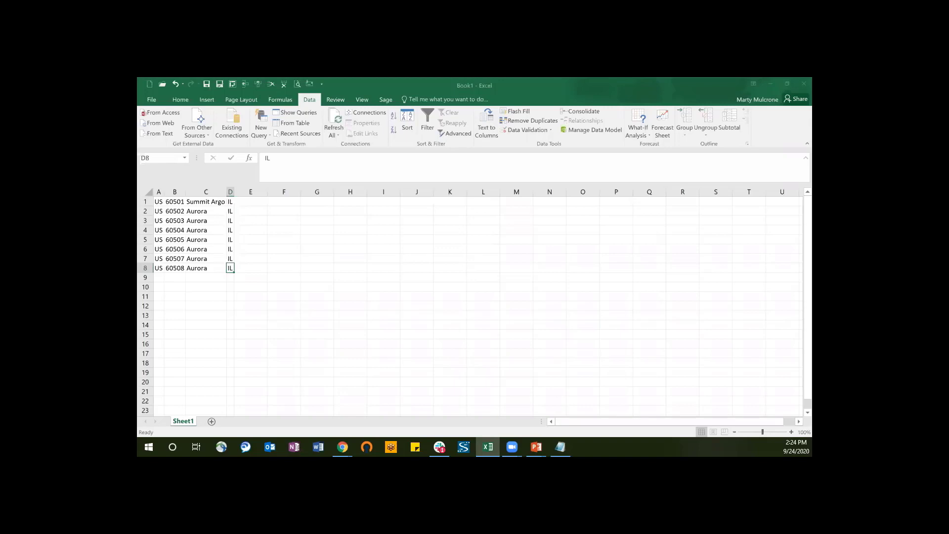
Save the workbook as YPOSCOD Demo 2 in the Import Demo folder in CSV (Comma delimited) format, keeping that format.
key(F12)
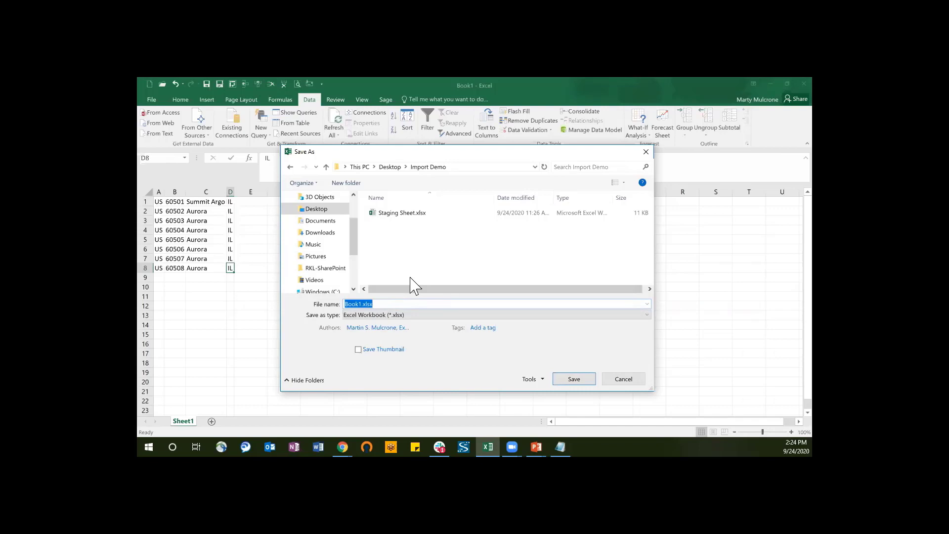
text(Y)
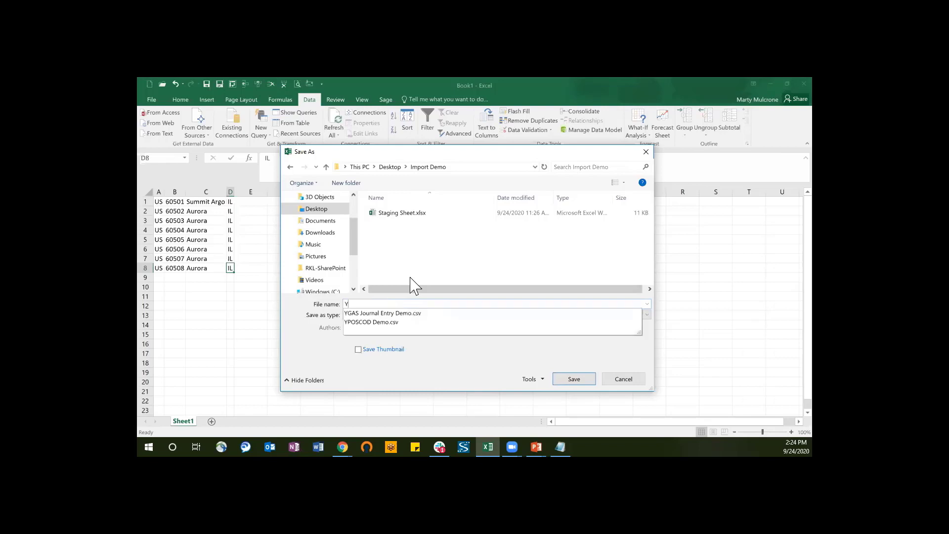
text(POSCOD)
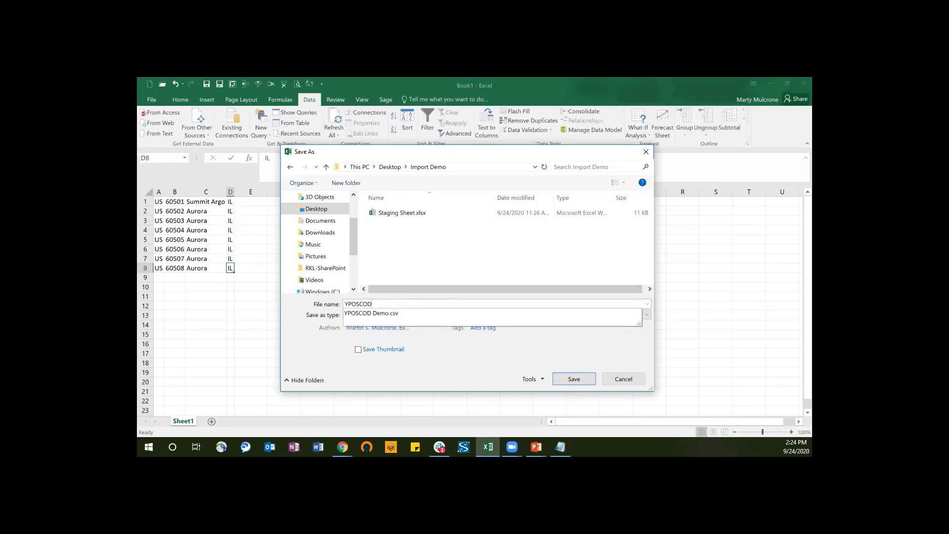
text( Demo)
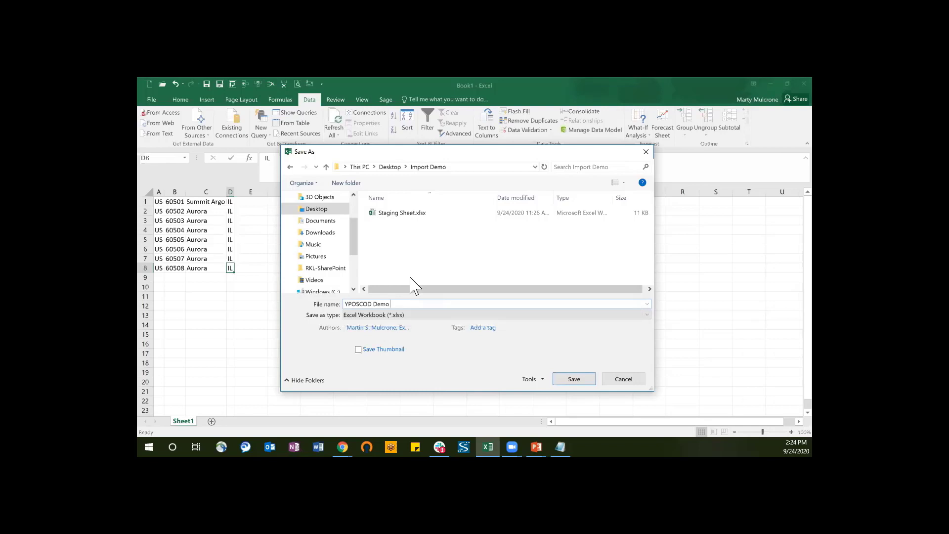
text( 2)
click(437, 321)
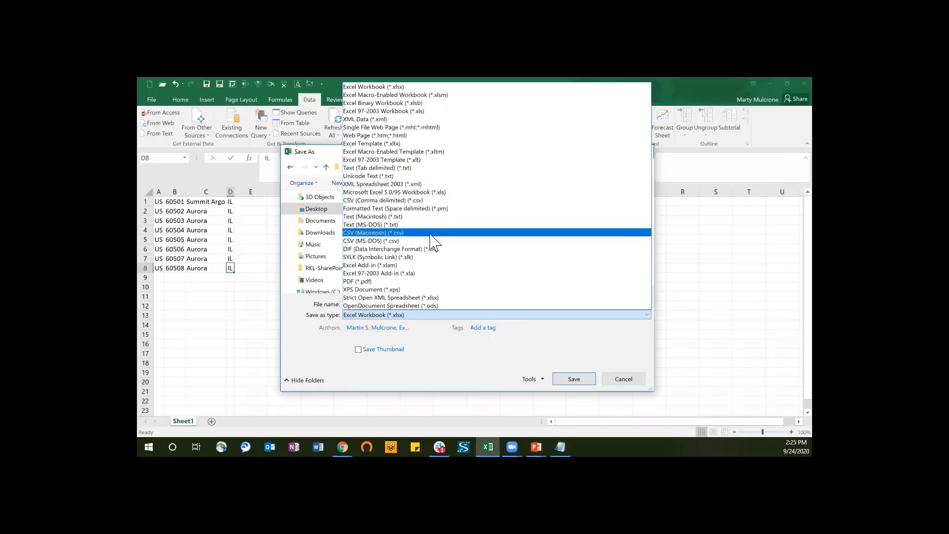
click(430, 200)
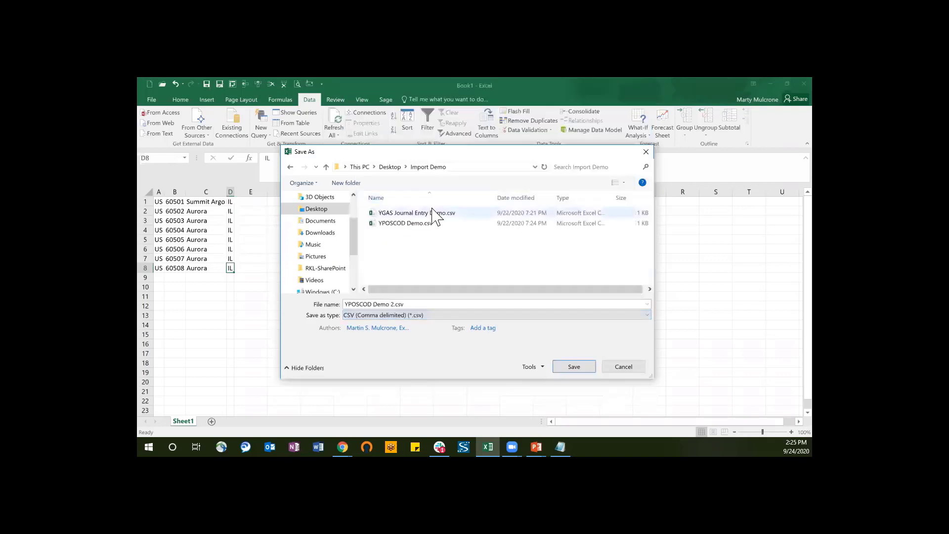
click(574, 366)
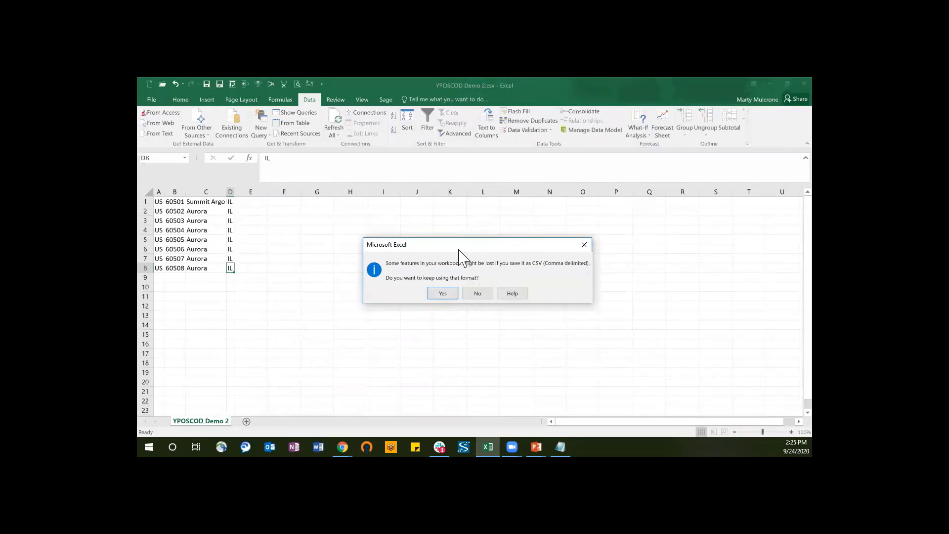
click(442, 293)
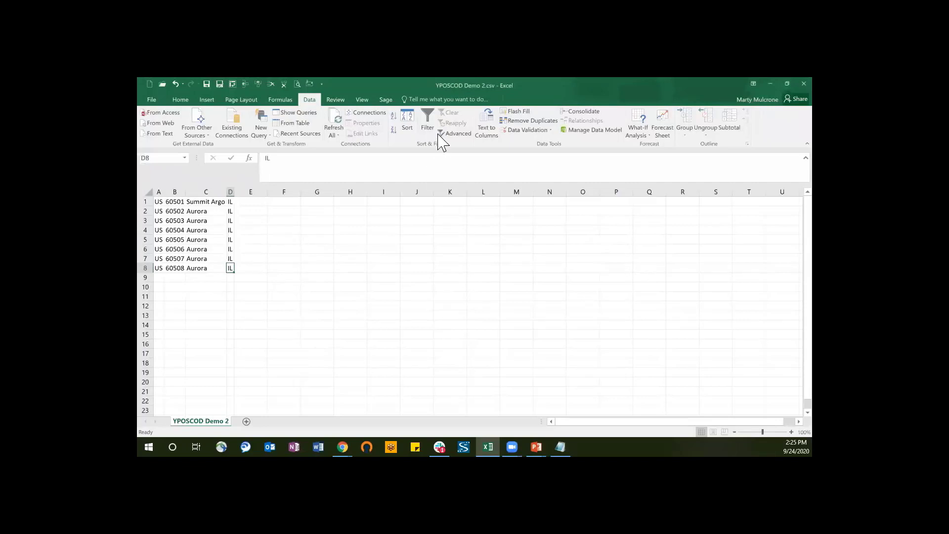
Switch to Sage X3, import YPOSCOD Demo 2.csv from the client with template YPOSCOD, and read through and close the import log.
click(342, 445)
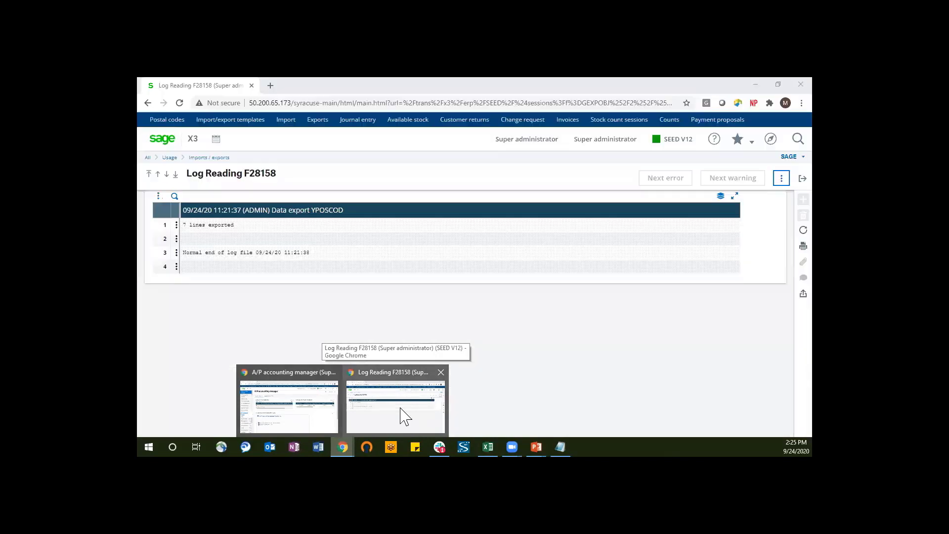
click(400, 414)
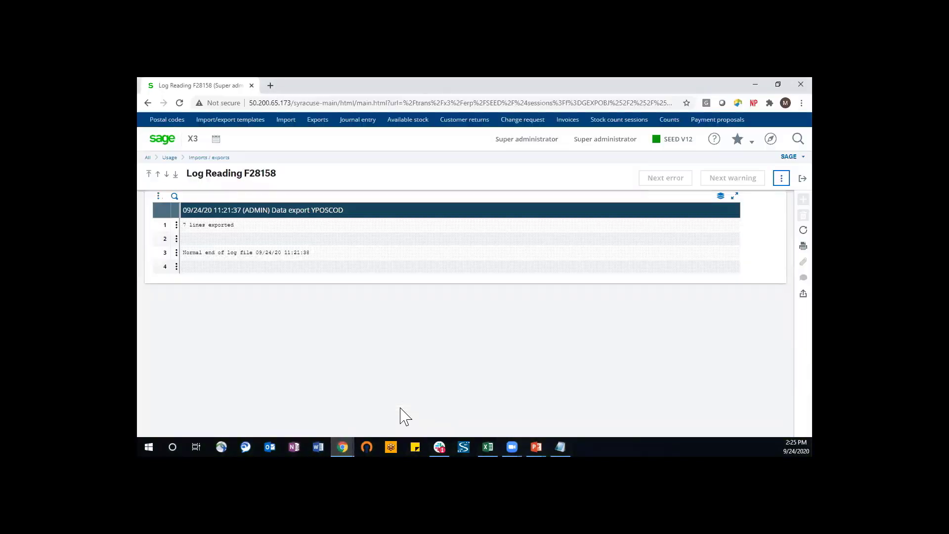
click(286, 122)
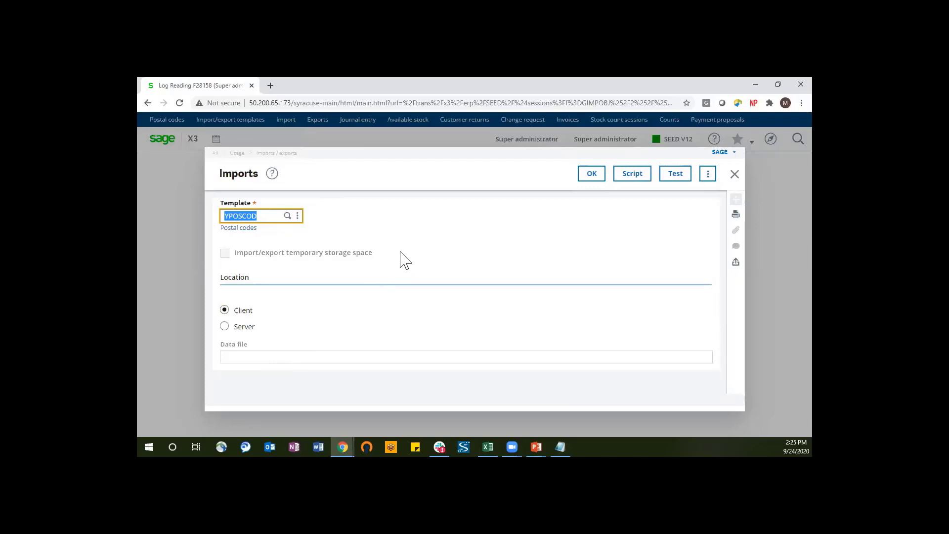
click(591, 175)
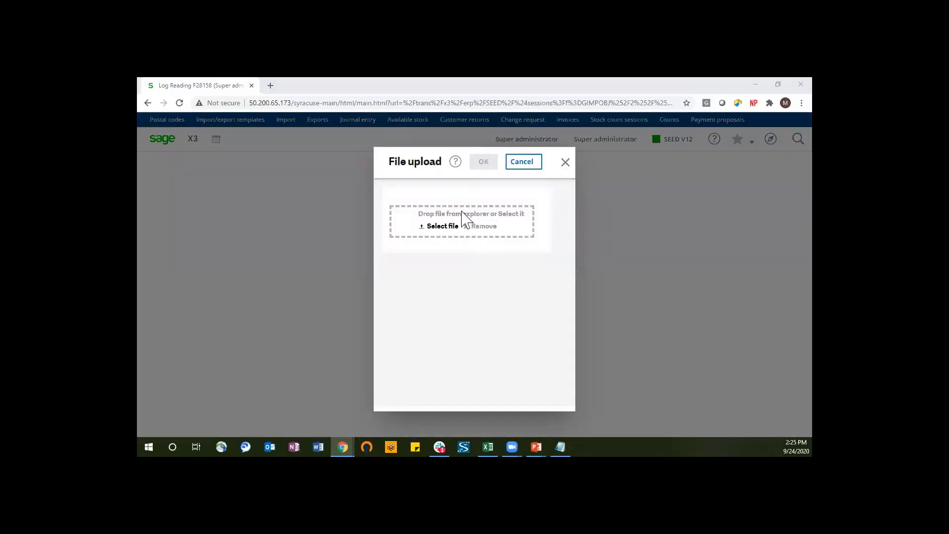
click(461, 213)
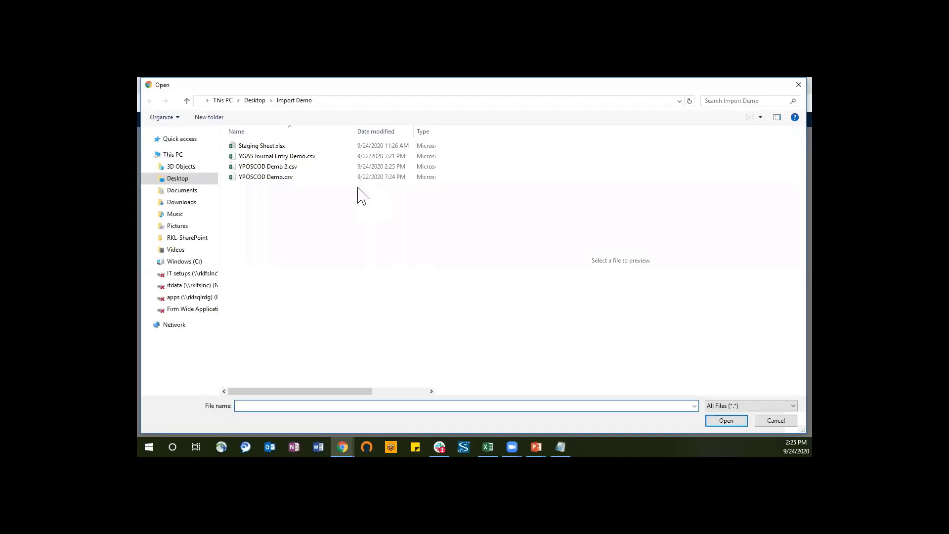
double_click(269, 167)
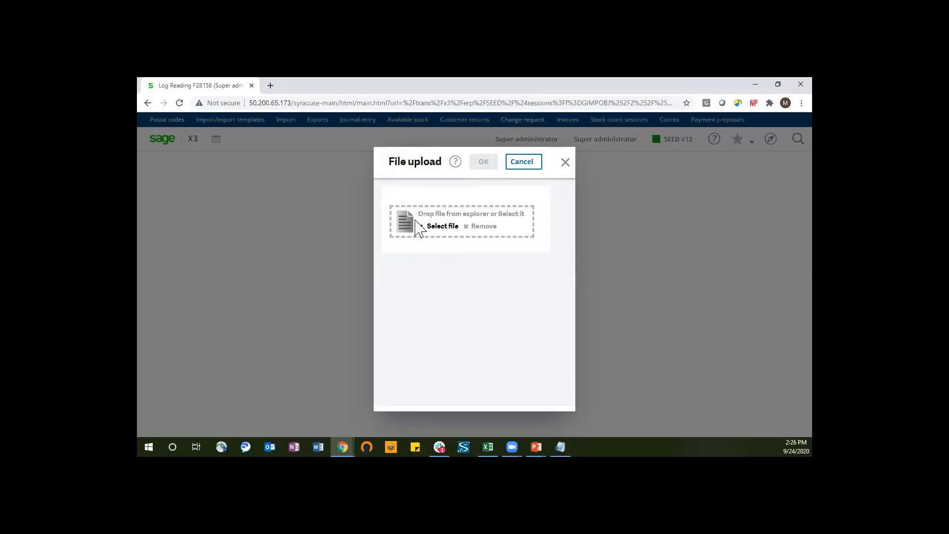
click(443, 226)
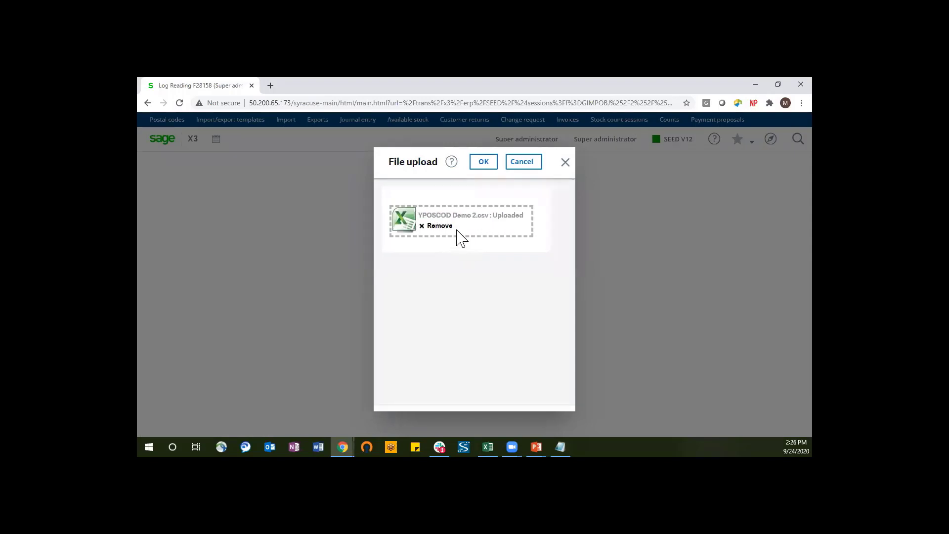
click(482, 165)
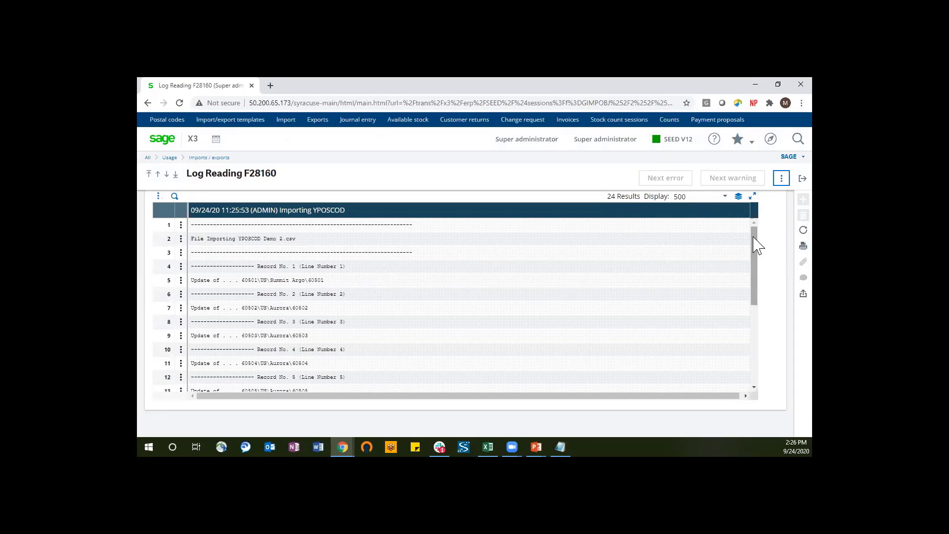
drag(756, 245, 772, 300)
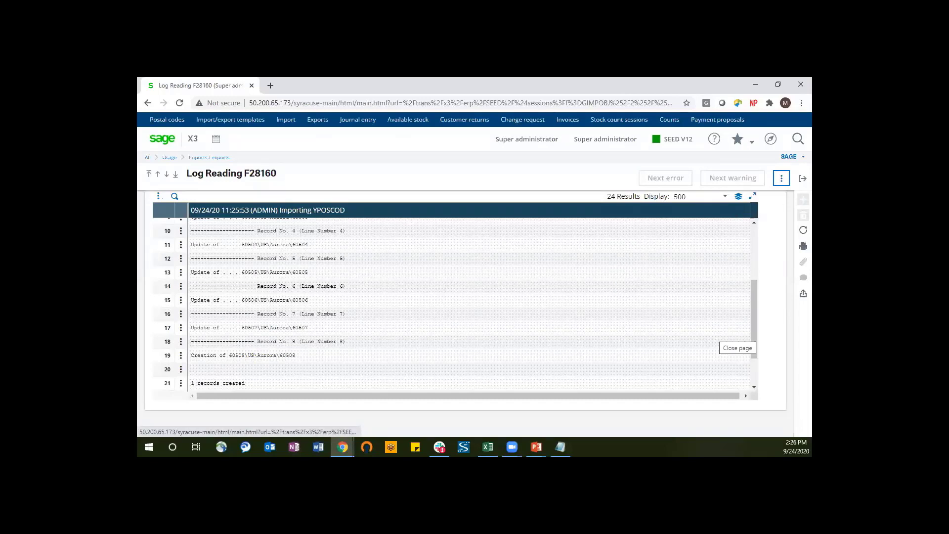
click(802, 178)
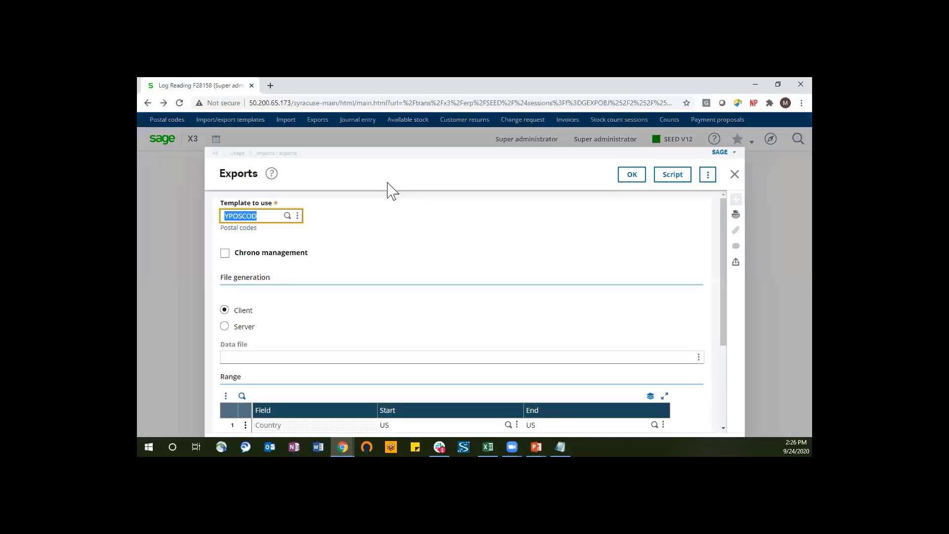
Close the Exports window, open the Postal codes function and filter its list to country US.
click(734, 176)
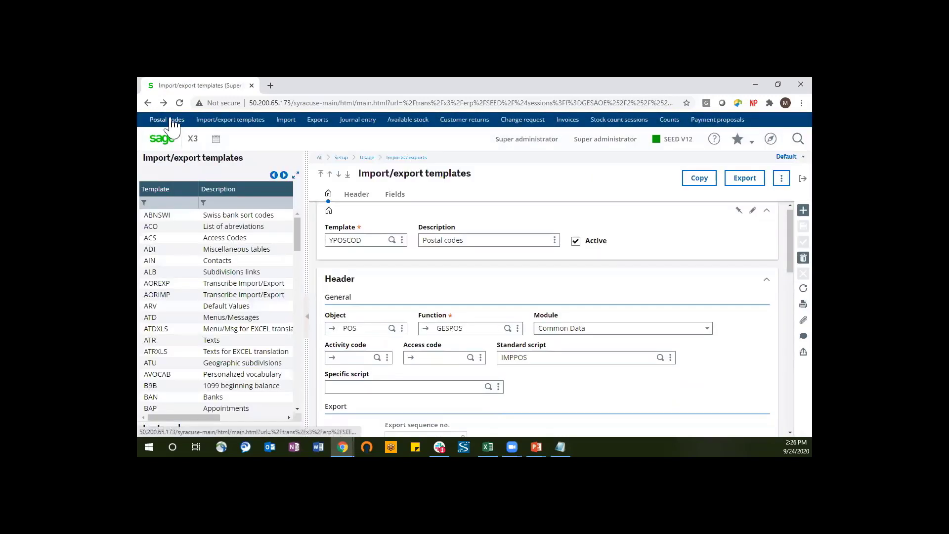
click(167, 120)
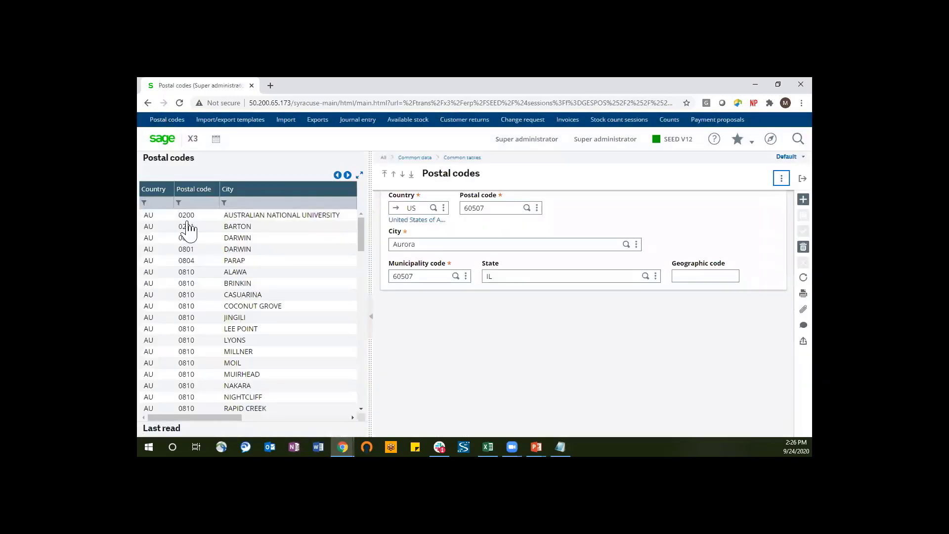
click(158, 204)
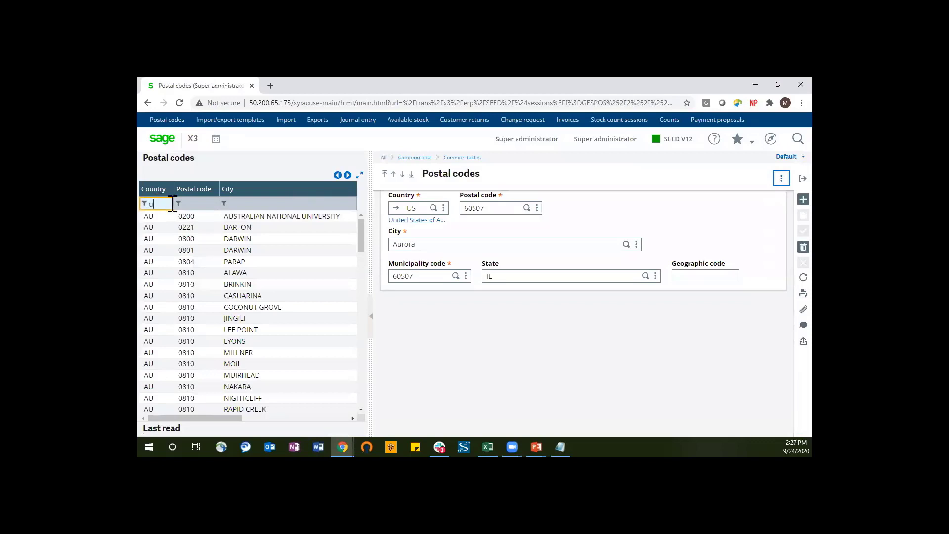
key(Return)
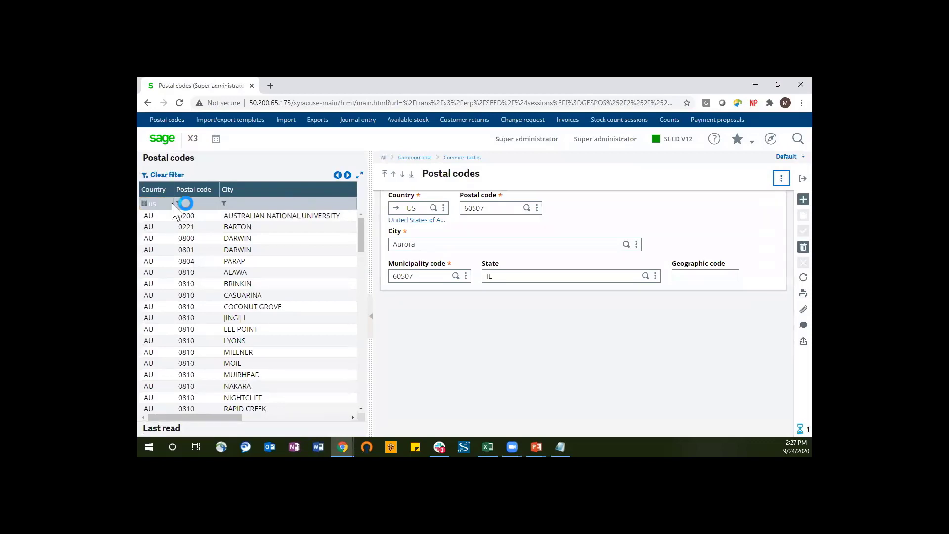
Filter the list to postal codes starting with 6050, open the 60508 record to check it, and close the page.
click(195, 203)
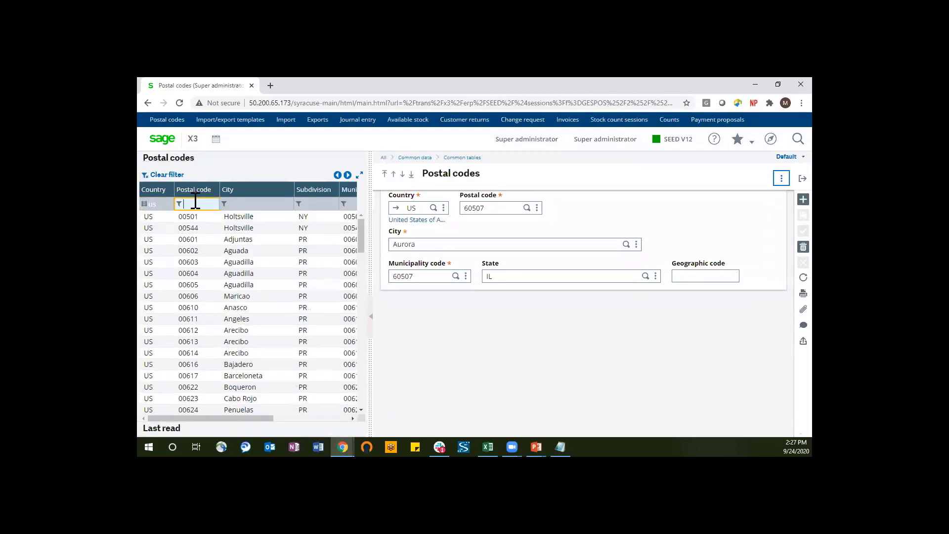
text(6050)
click(179, 203)
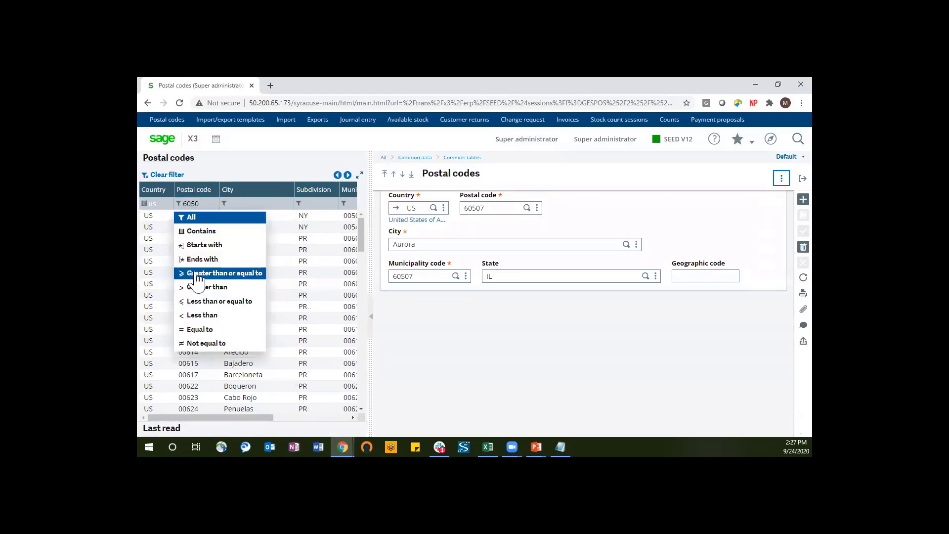
click(198, 244)
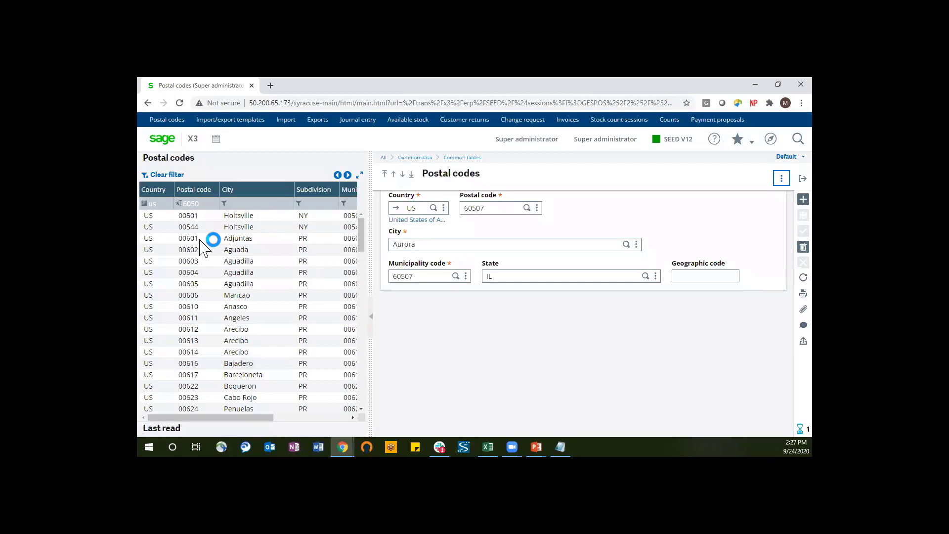
click(240, 296)
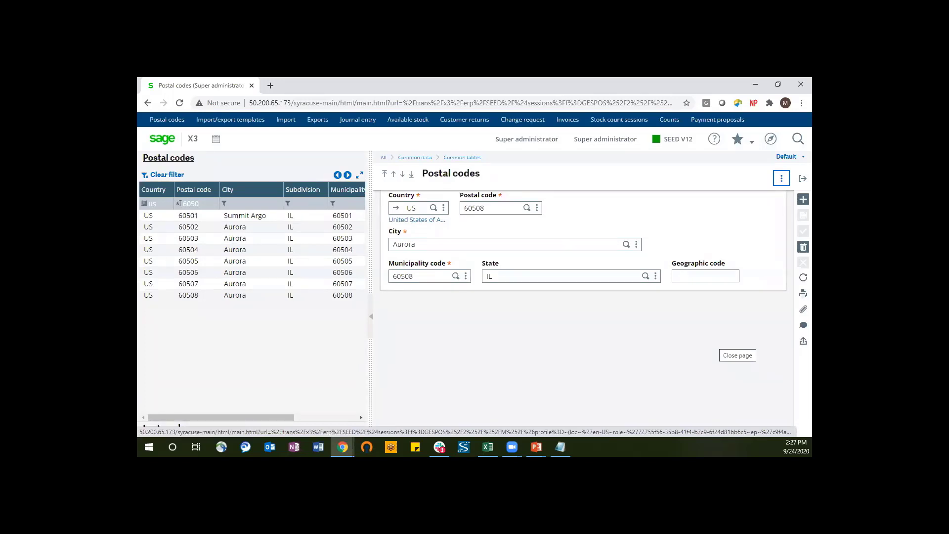
click(737, 355)
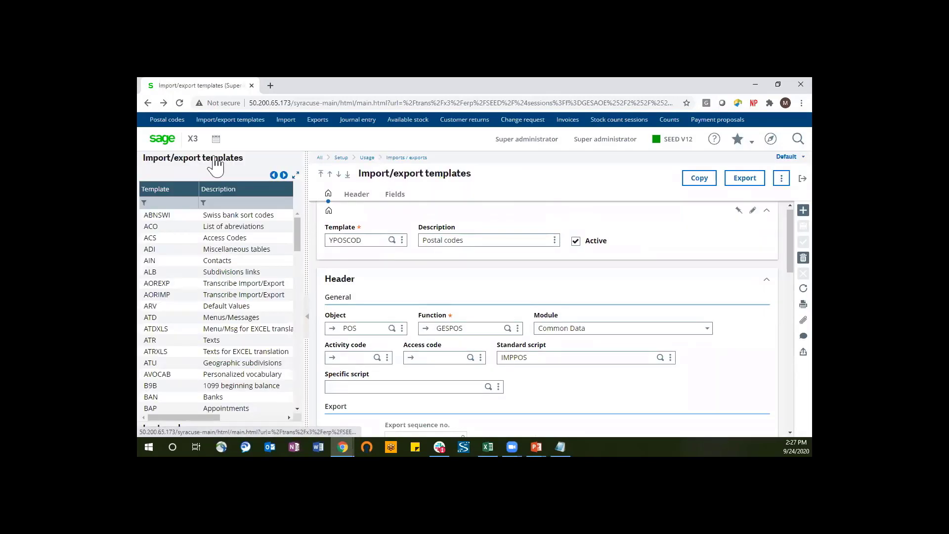
Open Journal entry with the 1PAGE 1 page column entry transaction and review the displayed entry from header to lines and totals.
click(361, 122)
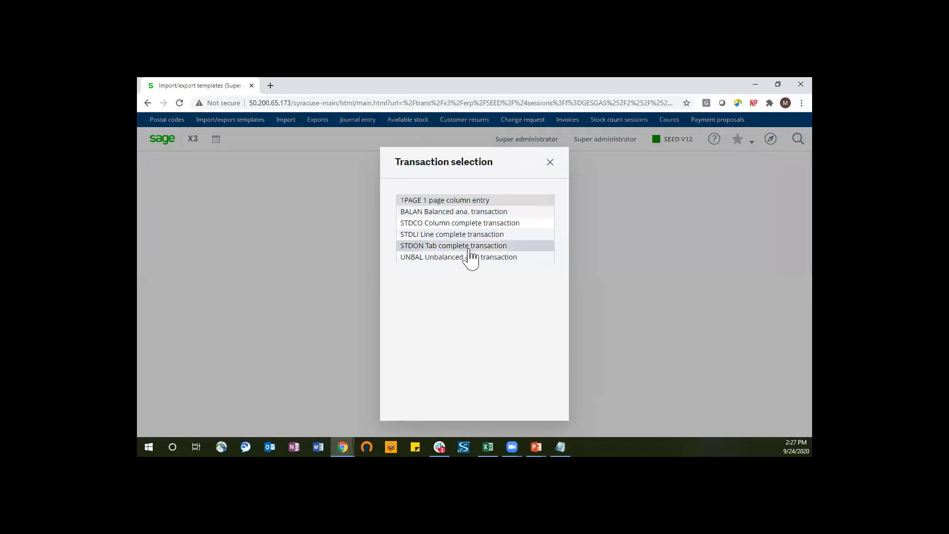
click(472, 200)
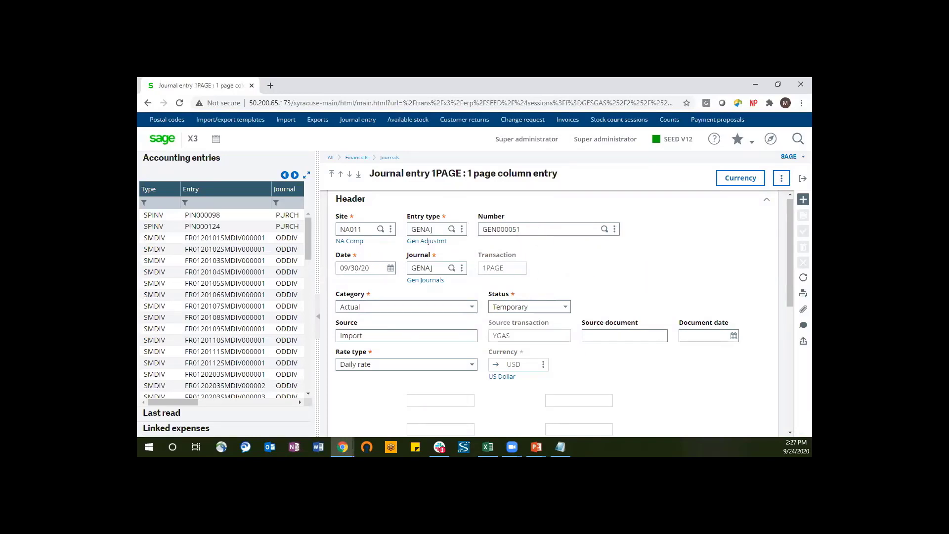
scroll(563, 312, down, 3)
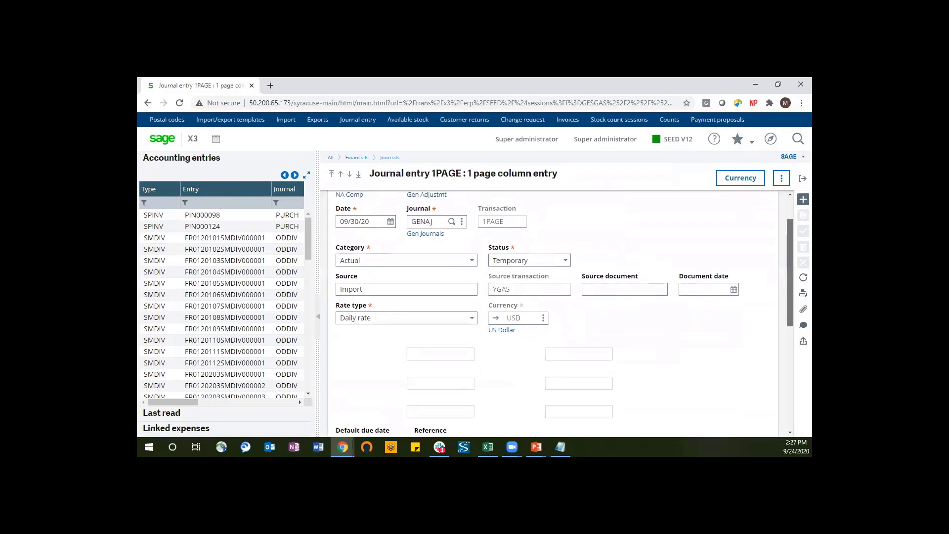
scroll(564, 311, down, 5)
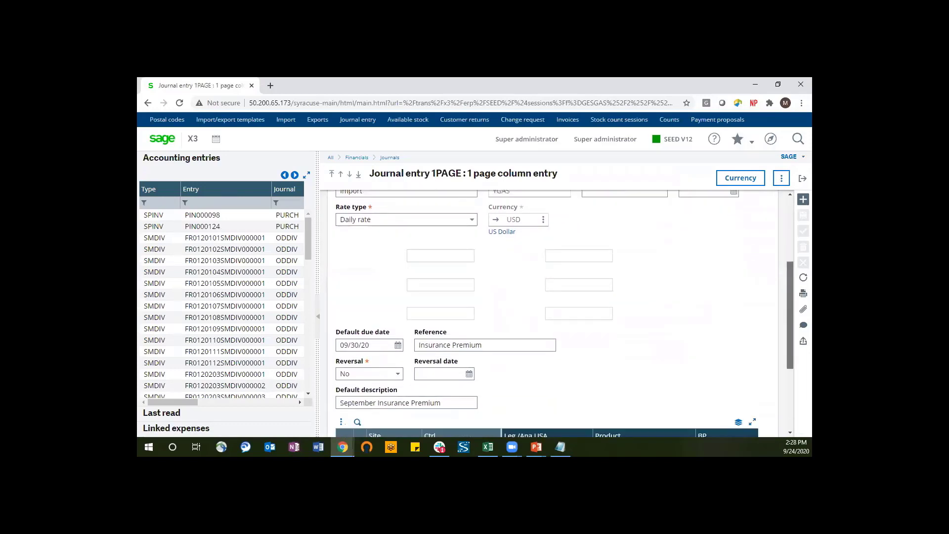
scroll(564, 311, down, 4)
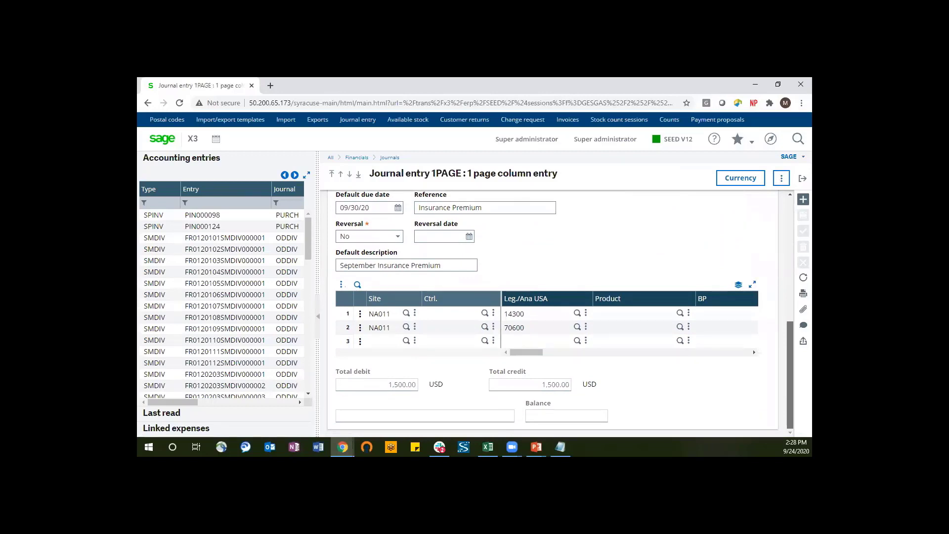
scroll(560, 314, up, 1)
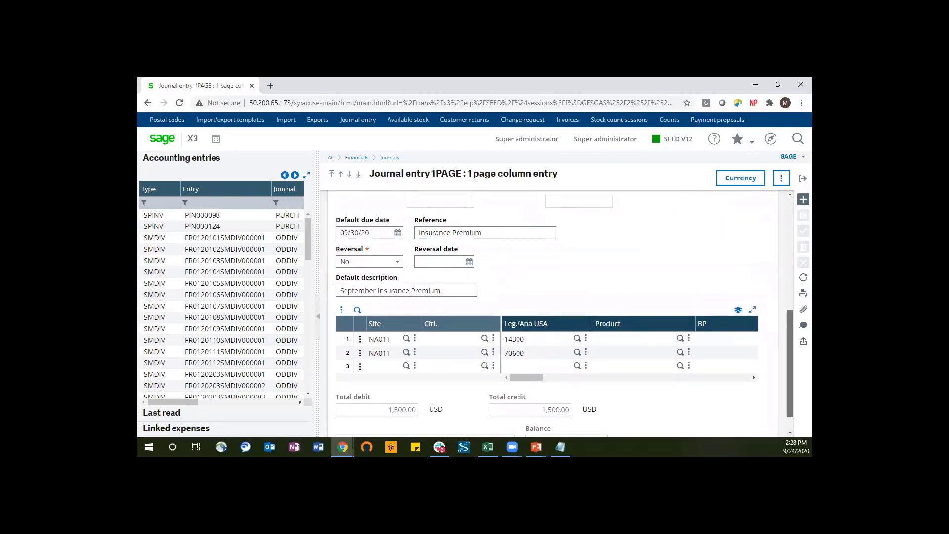
scroll(561, 296, down, 1)
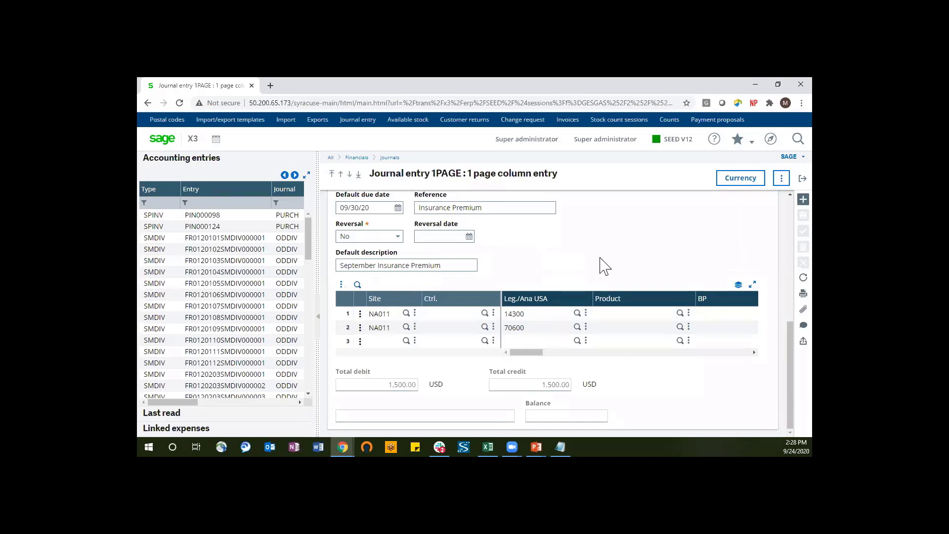
scroll(553, 311, up, 5)
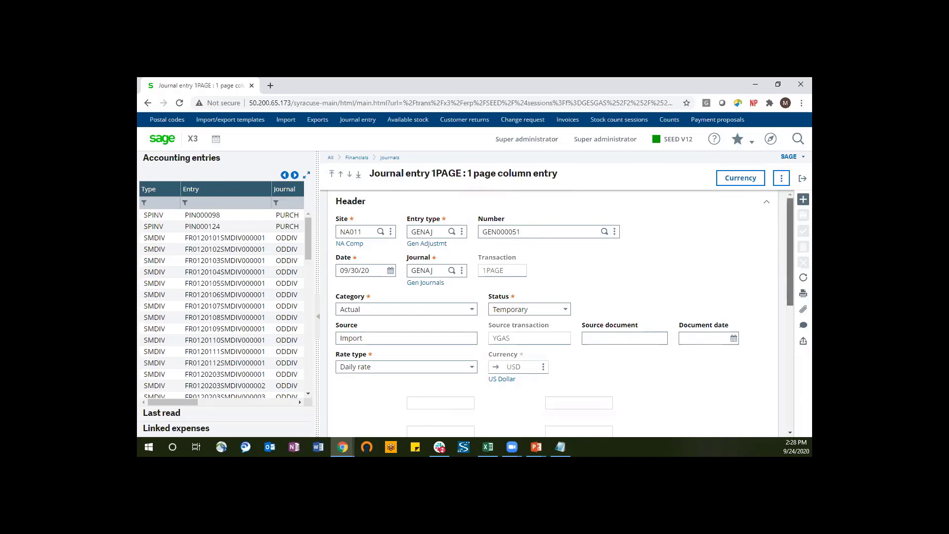
scroll(553, 313, down, 3)
scroll(563, 313, down, 1)
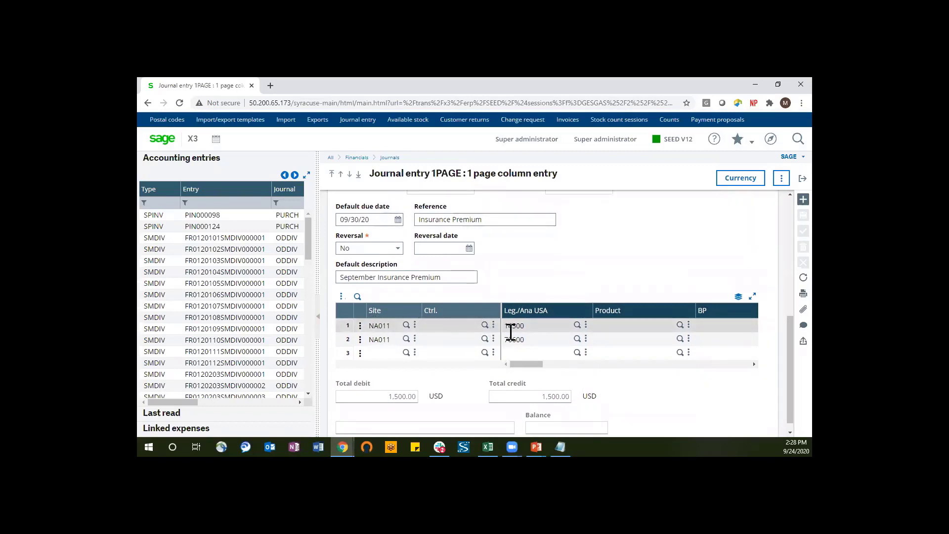
Check the account titles of both journal lines and examine their debit and credit amounts.
click(667, 321)
scroll(789, 346, down, 1)
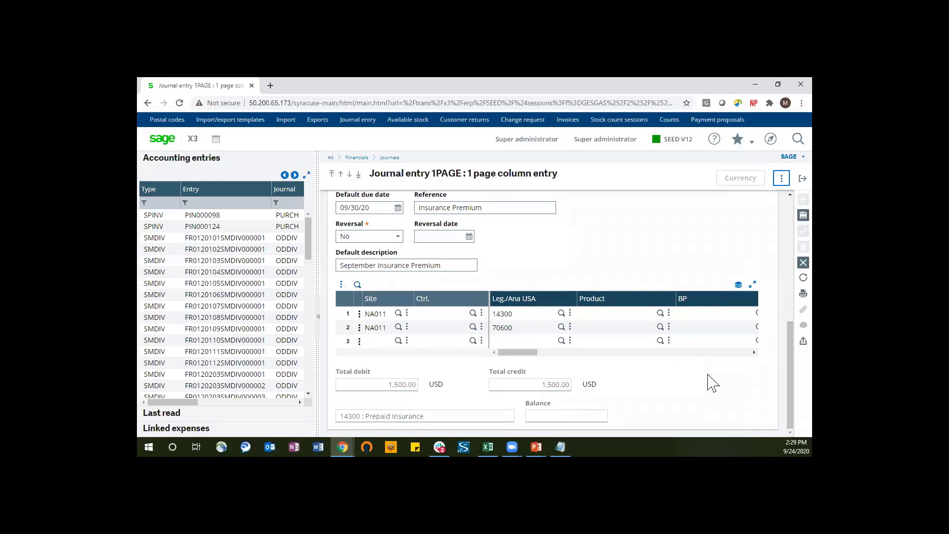
click(518, 328)
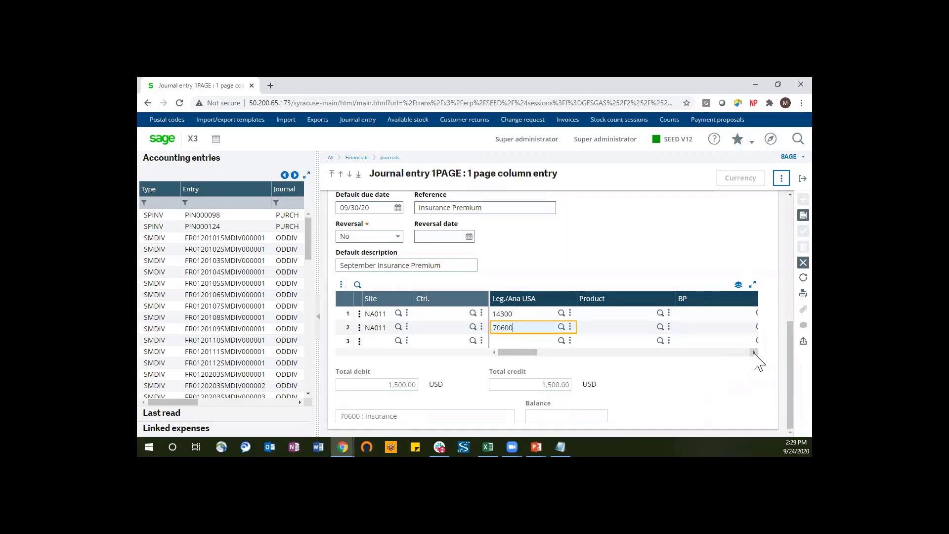
drag(754, 352, 754, 353)
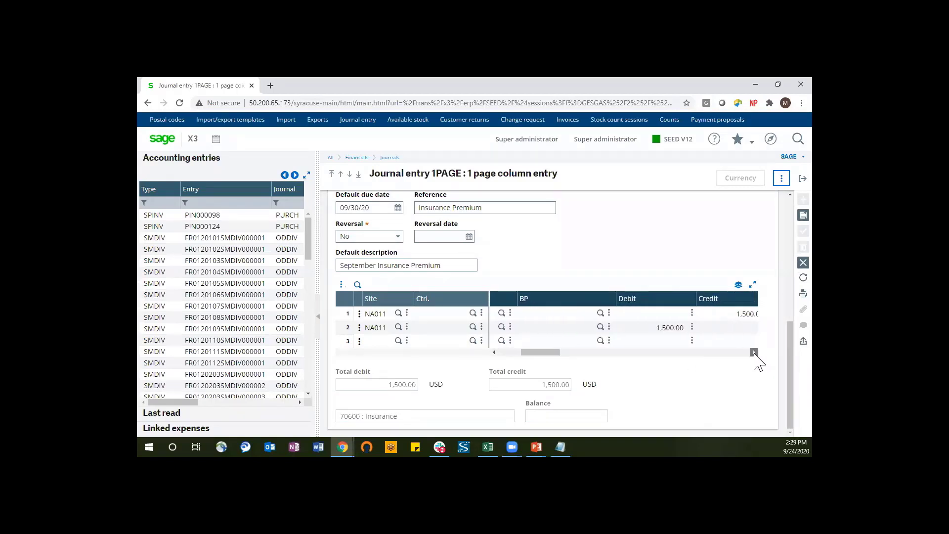
click(755, 352)
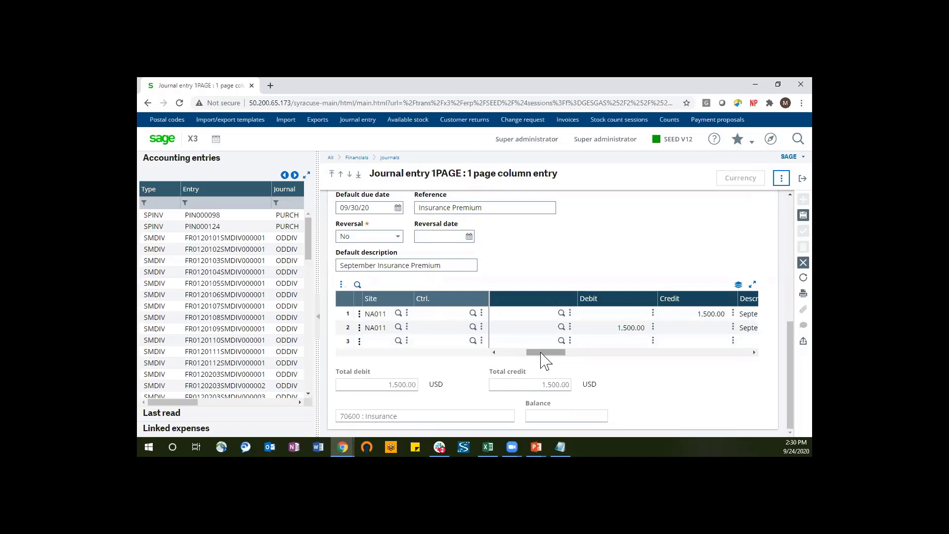
Examine the accounts, amounts, descriptions and cost centers across both journal lines, and return to the entry's header.
drag(539, 353, 500, 352)
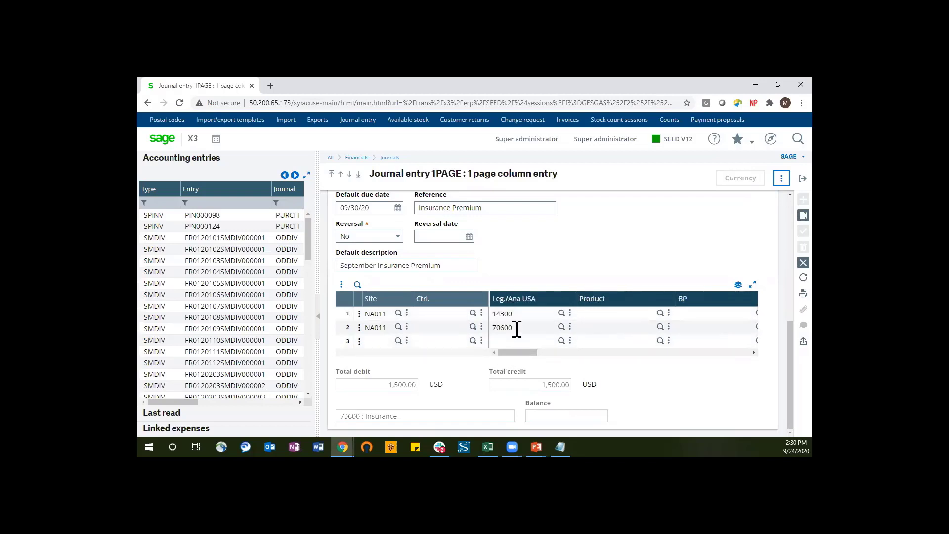
drag(514, 351, 554, 364)
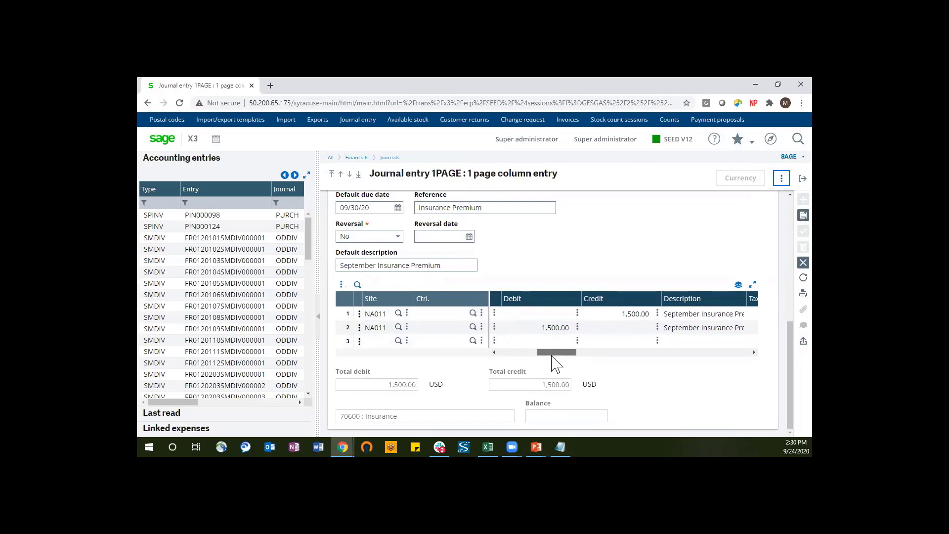
drag(552, 355, 633, 354)
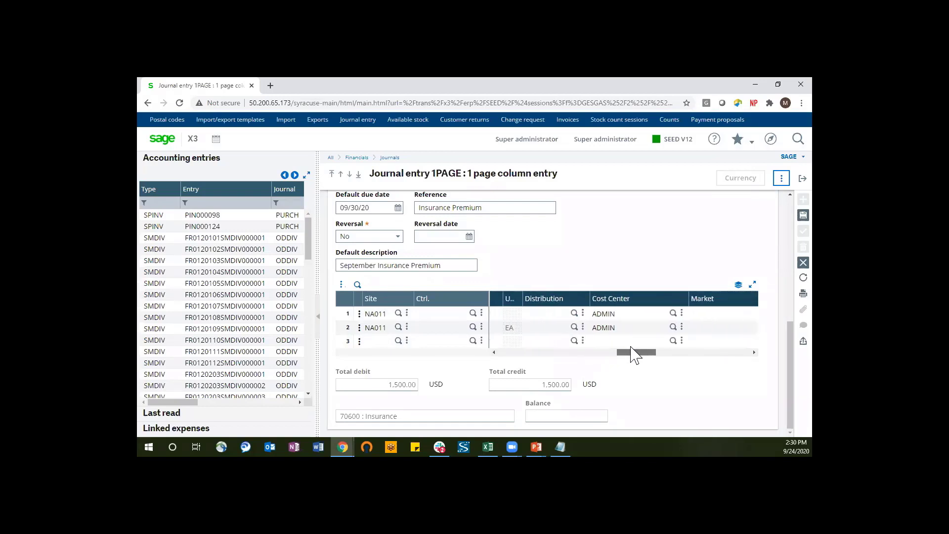
click(627, 302)
mouse_move(628, 354)
mouse_down()
mouse_move(496, 371)
mouse_move(507, 344)
mouse_move(526, 356)
mouse_move(634, 356)
mouse_up()
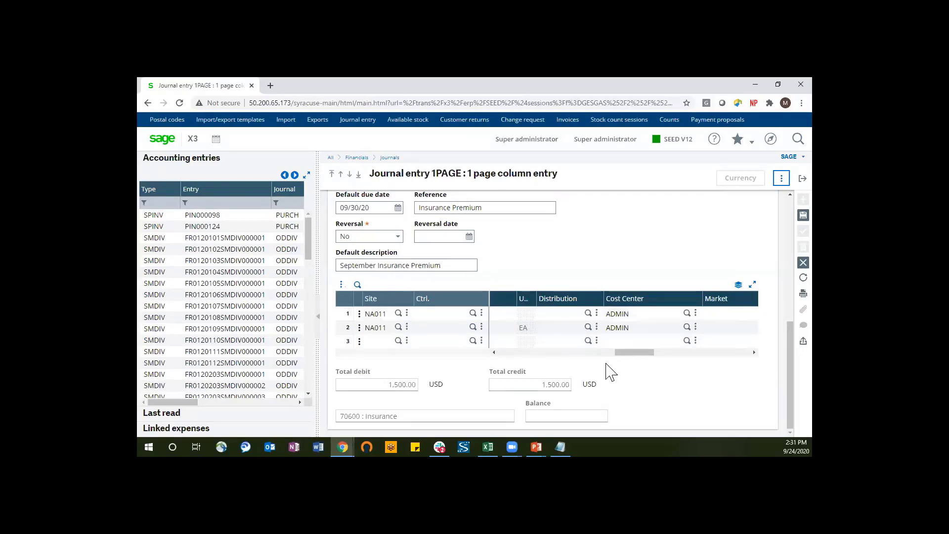
mouse_move(630, 353)
mouse_down()
mouse_move(512, 368)
mouse_move(566, 356)
mouse_move(626, 362)
mouse_up()
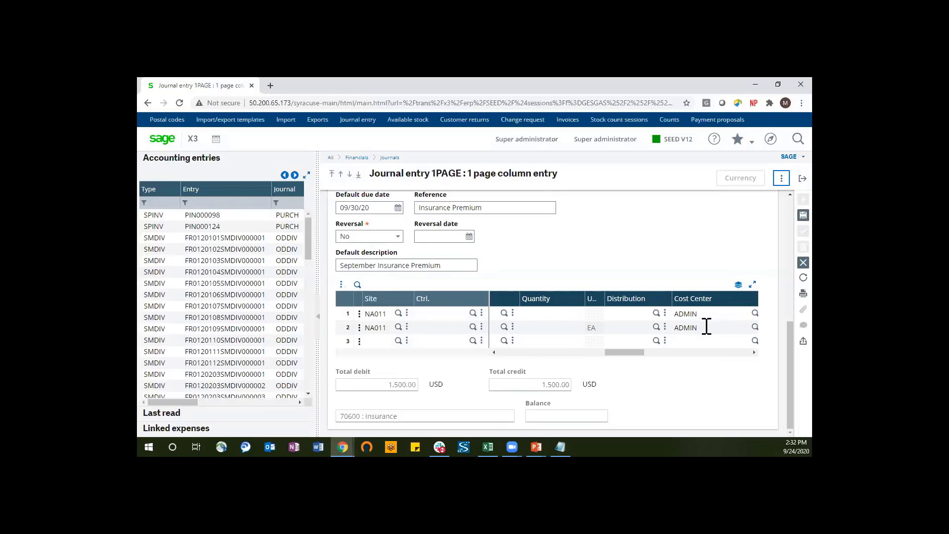
drag(635, 353, 516, 365)
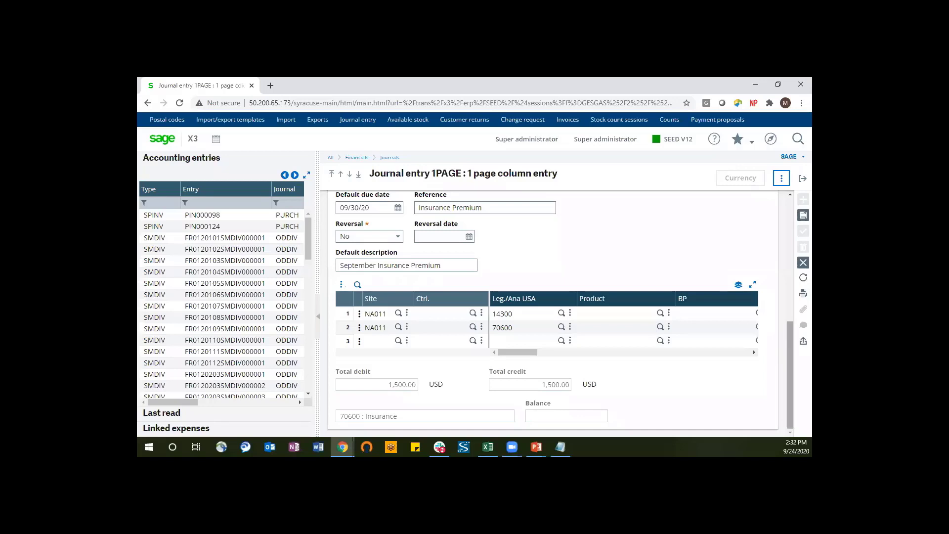
scroll(789, 375, up, 3)
scroll(789, 297, up, 3)
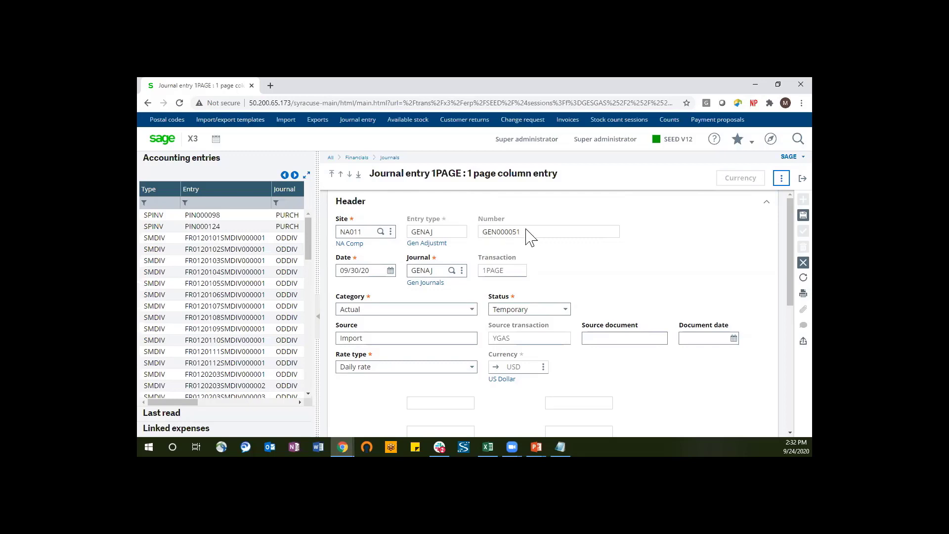
Leave the journal entry without saving and open the GAS Accounting Entries template from the recently read import/export templates.
click(240, 120)
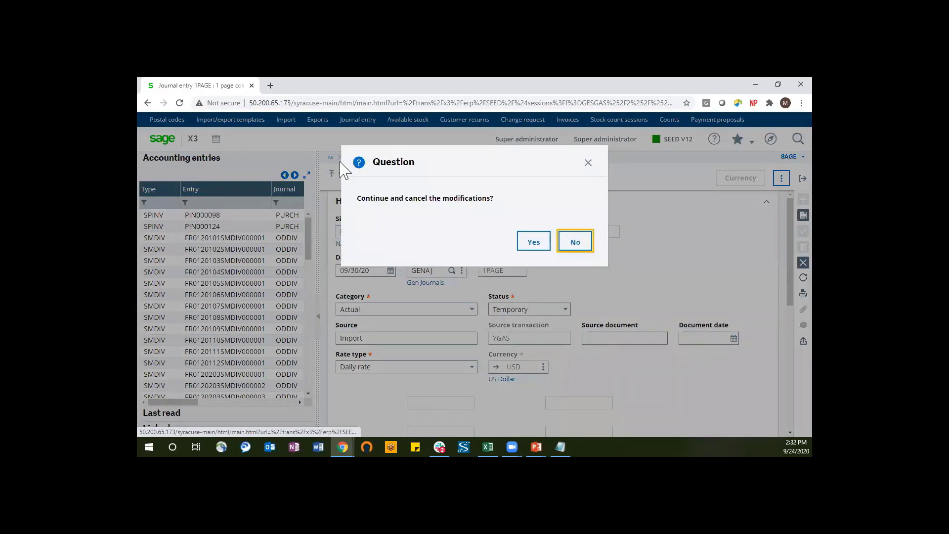
click(534, 242)
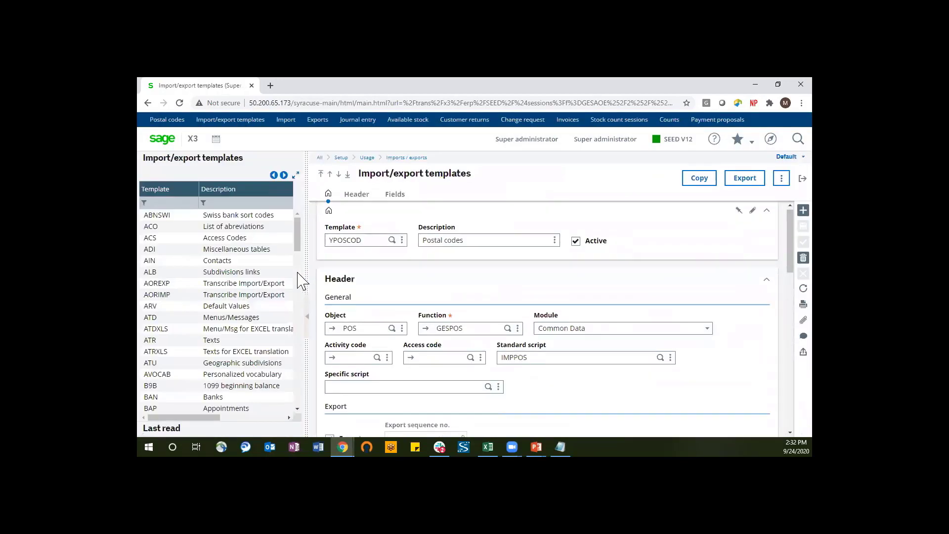
click(179, 429)
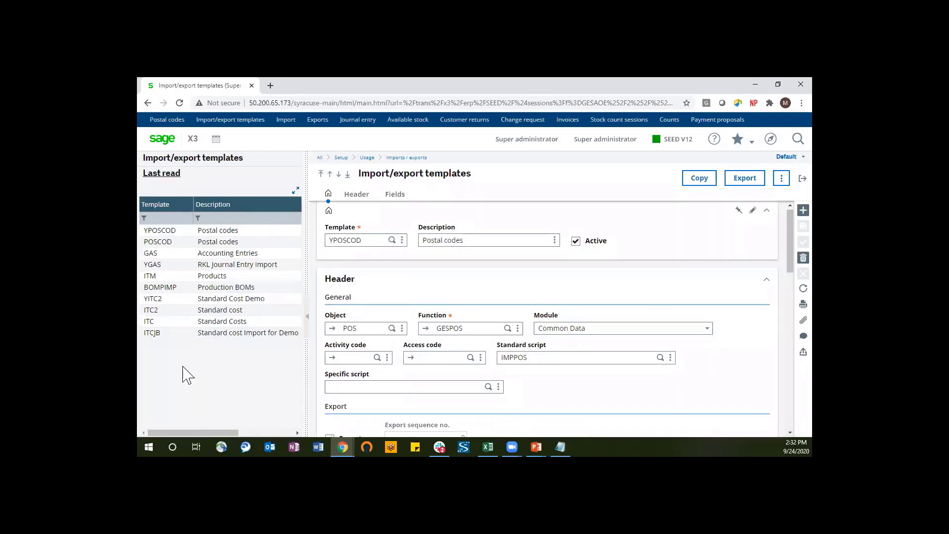
click(212, 254)
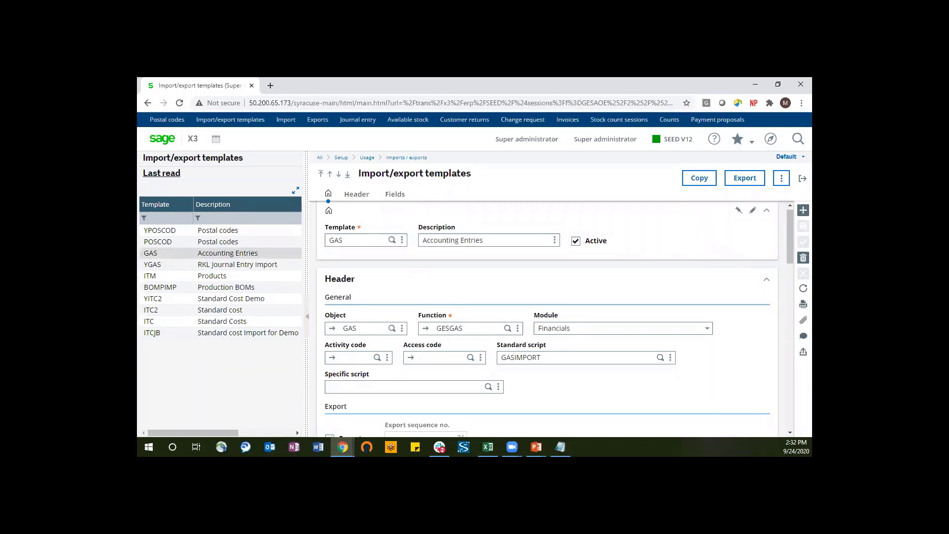
Review the GAS template's import options, file structure and date format, and its identifiers linking header, detail and analytical tables.
scroll(547, 317, down, 3)
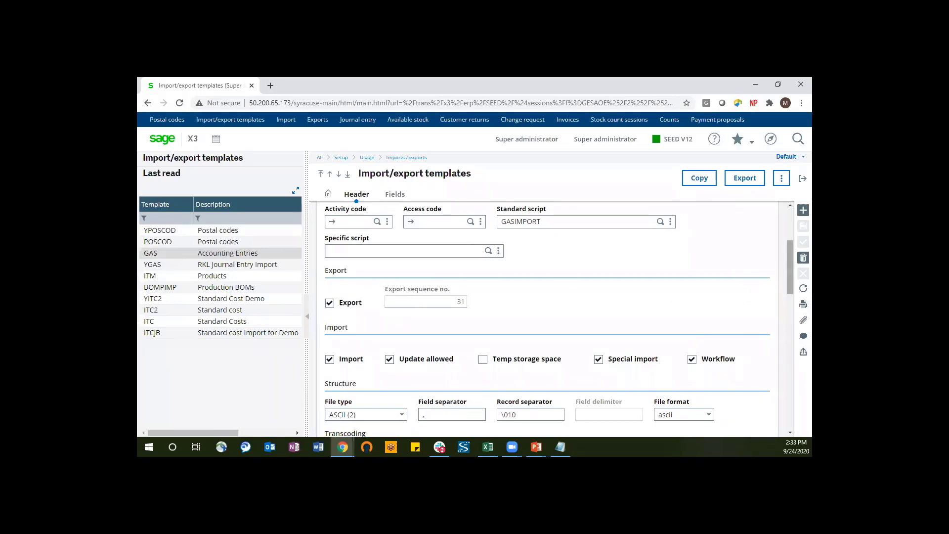
scroll(790, 267, down, 3)
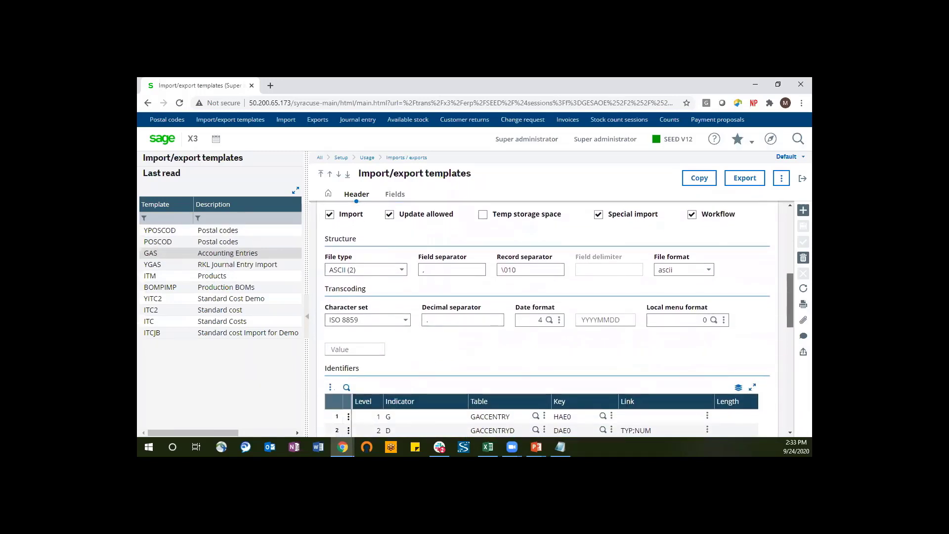
scroll(559, 322, down, 1)
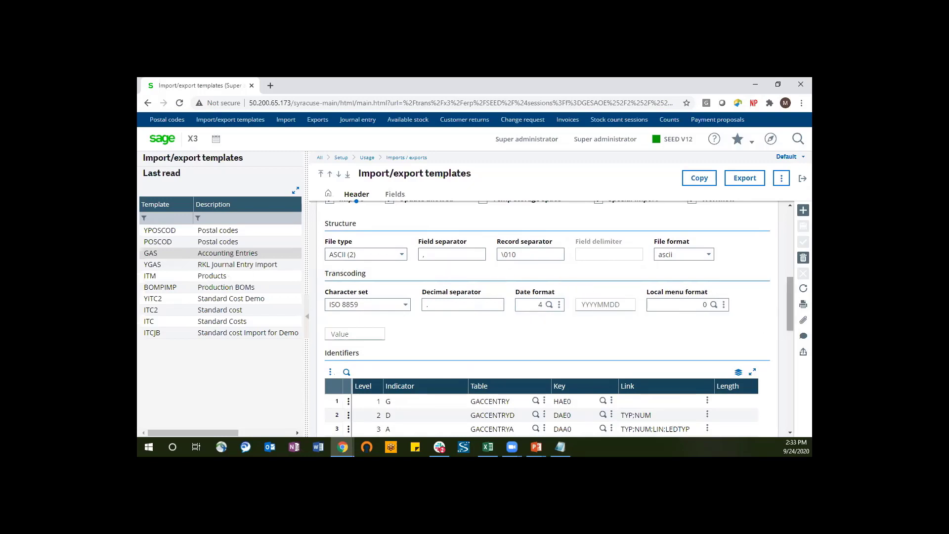
scroll(781, 329, down, 2)
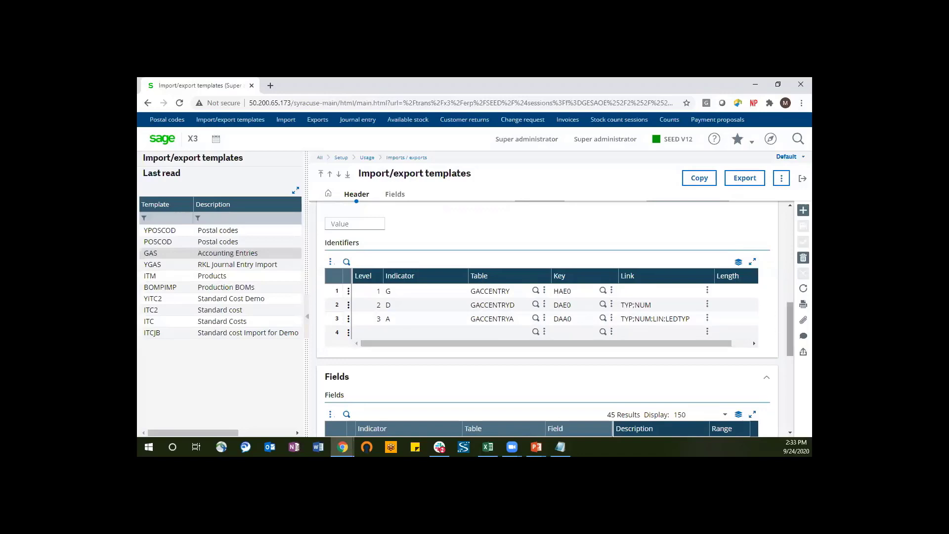
scroll(789, 328, down, 2)
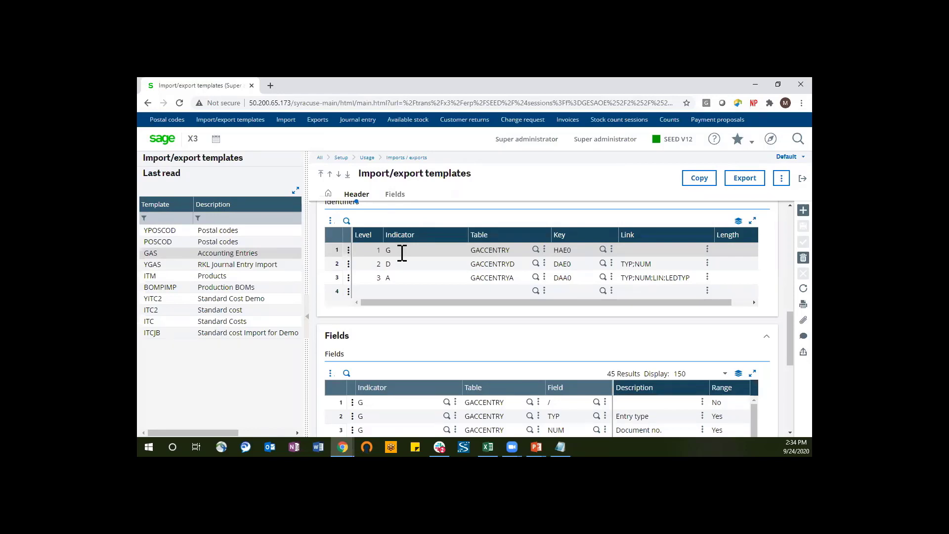
Open the YGAS RKL Journal Entry Import template and examine its record separator and field list.
click(269, 264)
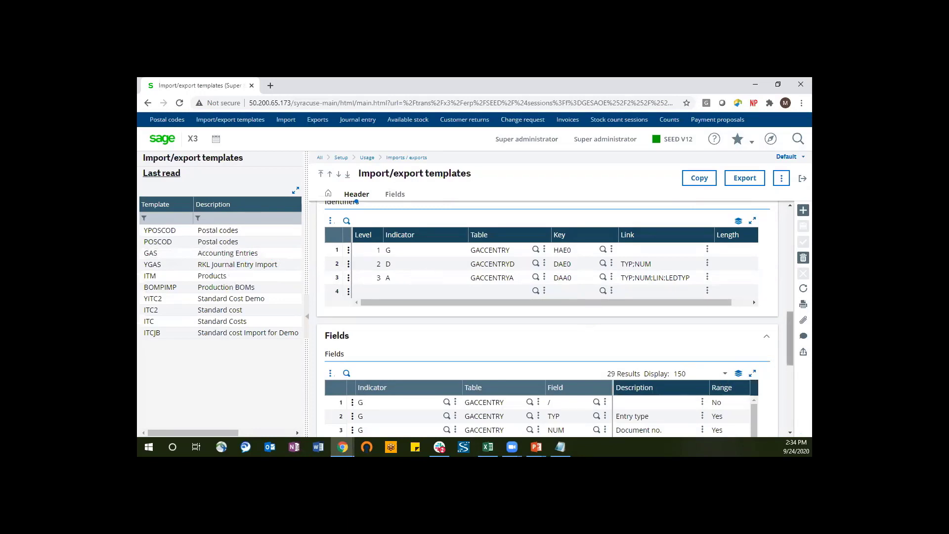
scroll(516, 334, up, 5)
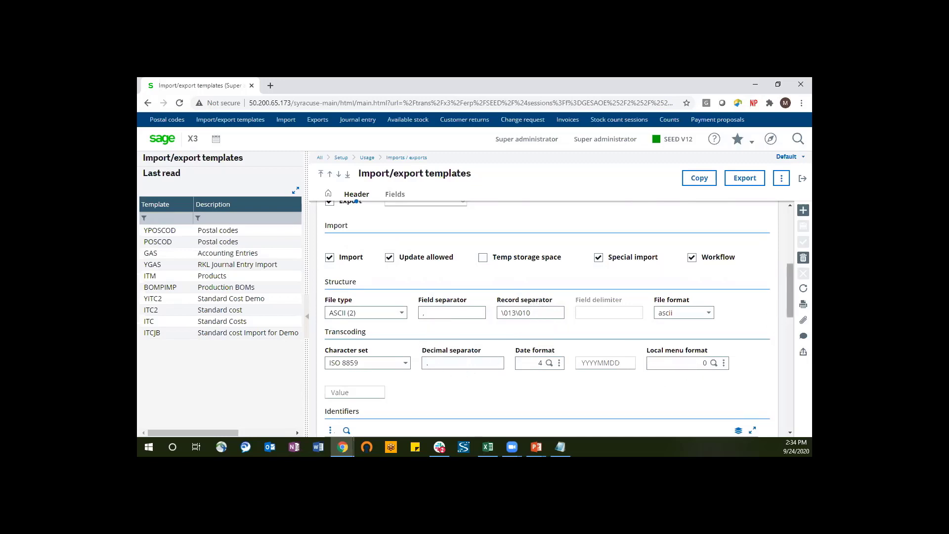
scroll(789, 292, down, 8)
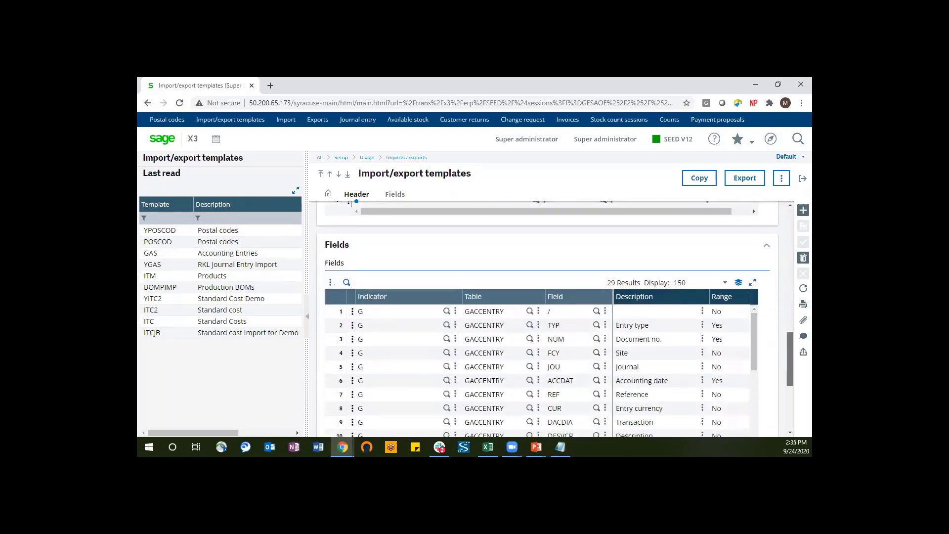
scroll(790, 356, down, 2)
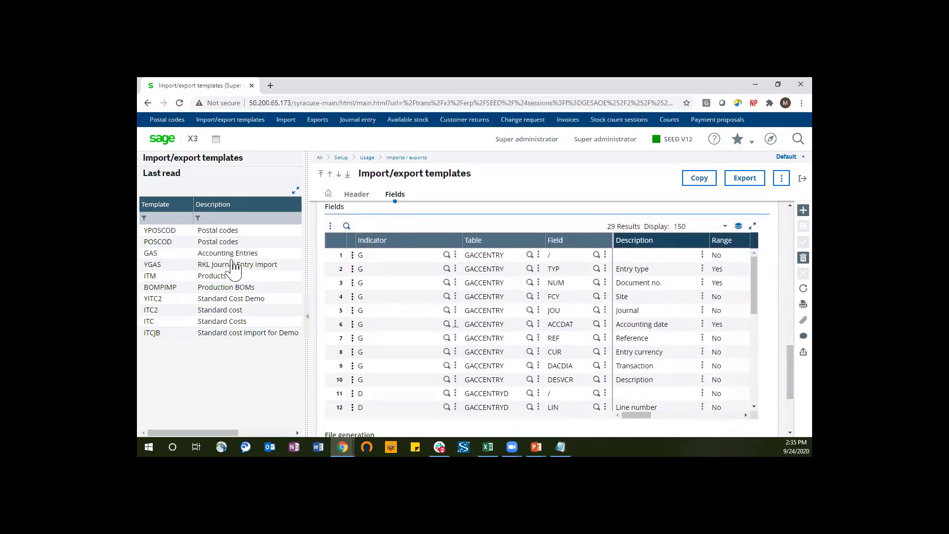
Compare the analytical fields of the GAS template with those at the end of the YGAS template's field list.
click(240, 257)
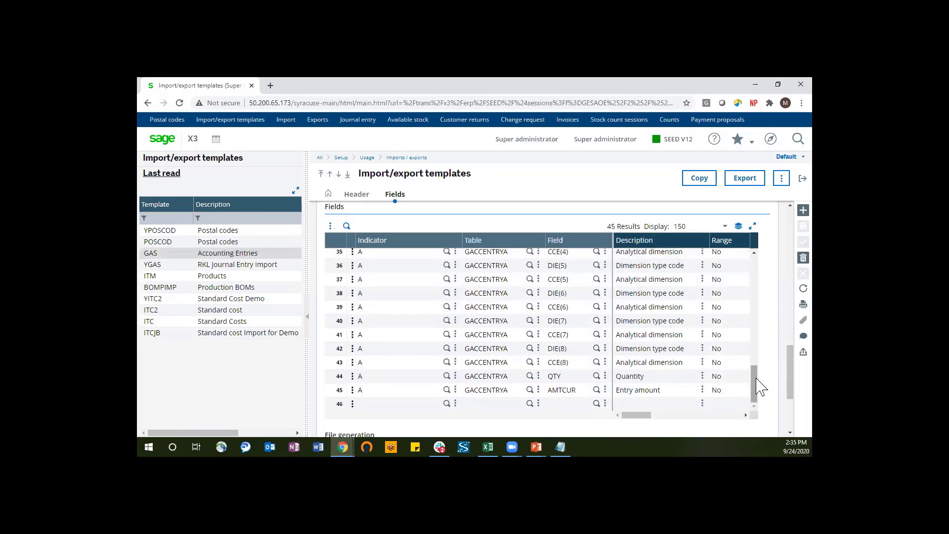
drag(756, 380, 763, 359)
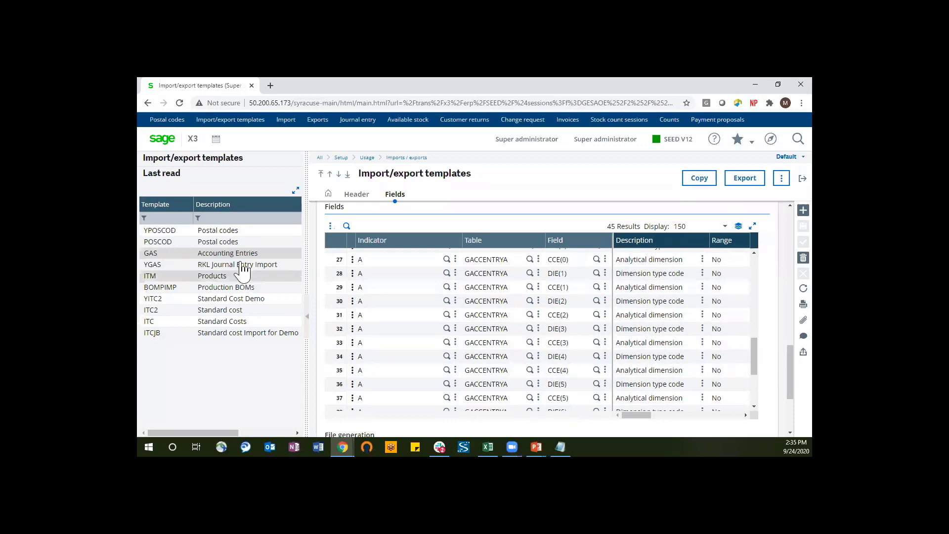
click(214, 267)
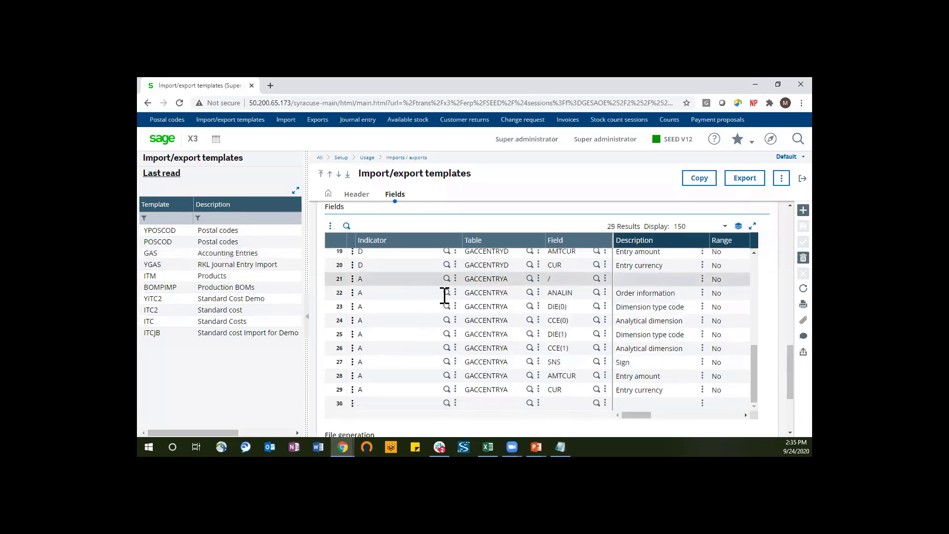
scroll(790, 376, down, 2)
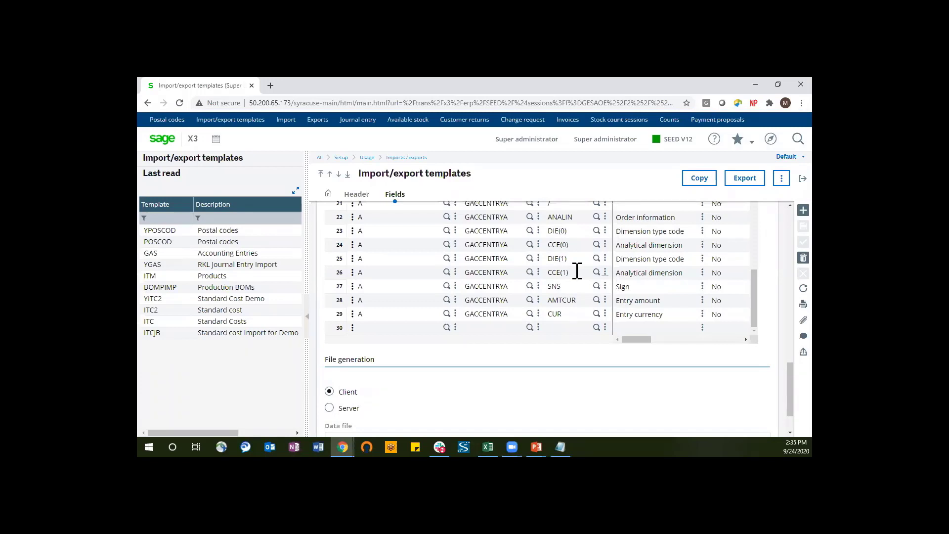
Examine the dimension, sign, amount and currency fields for indicator A in the YGAS template.
click(352, 287)
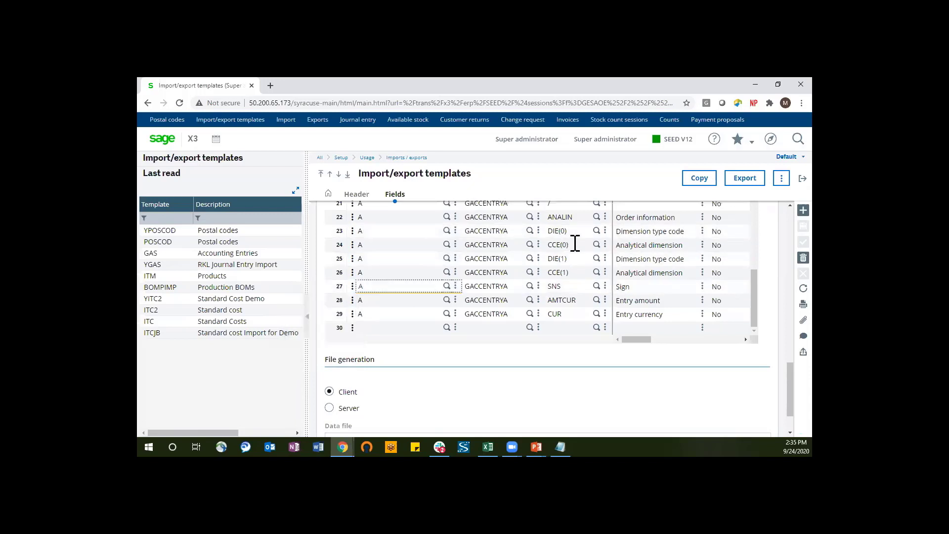
click(573, 274)
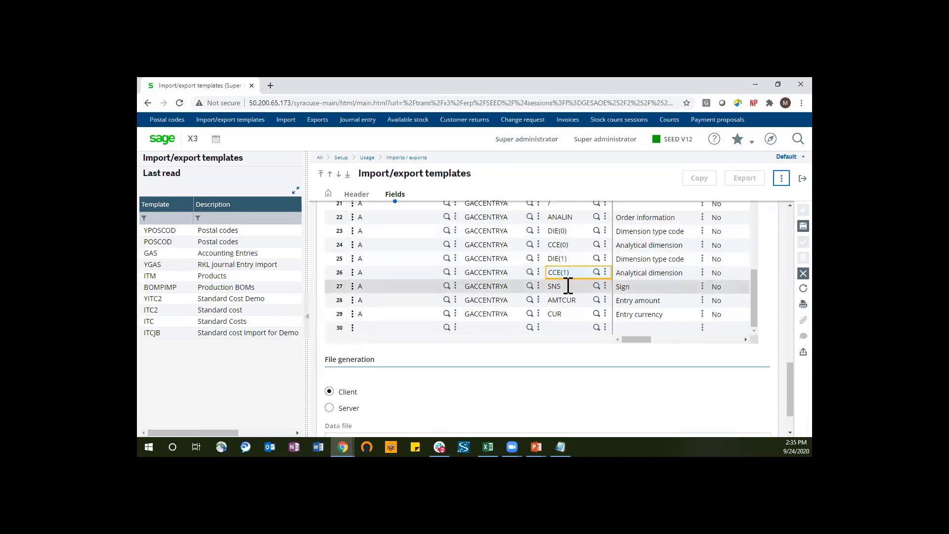
click(568, 286)
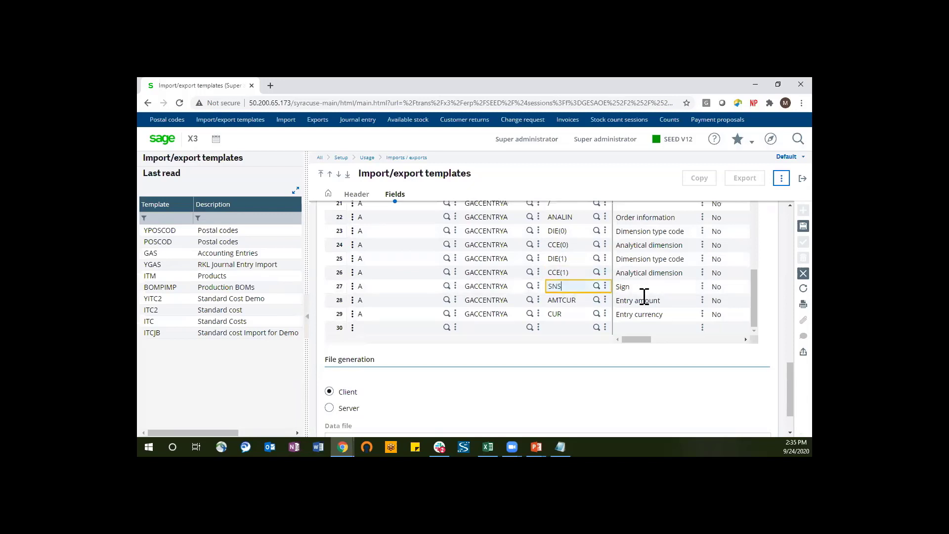
click(755, 317)
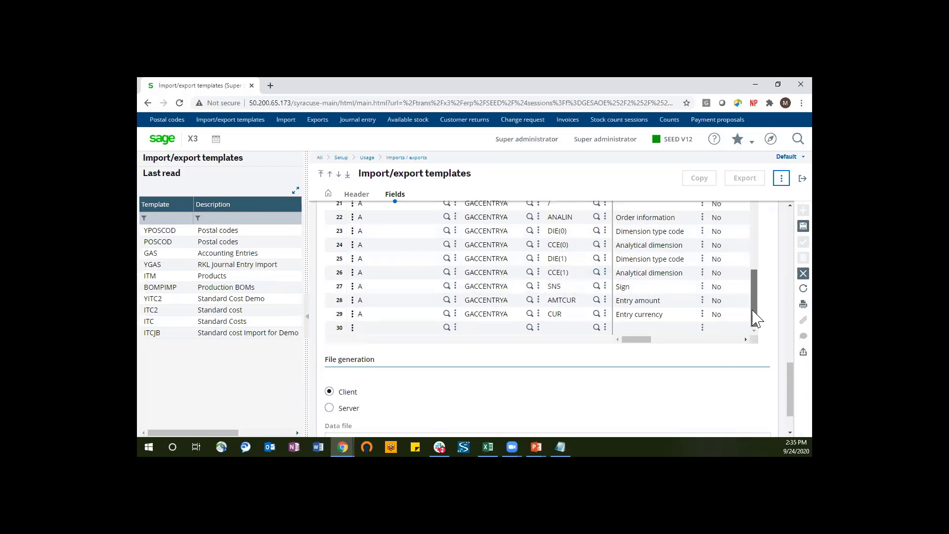
drag(756, 317, 758, 334)
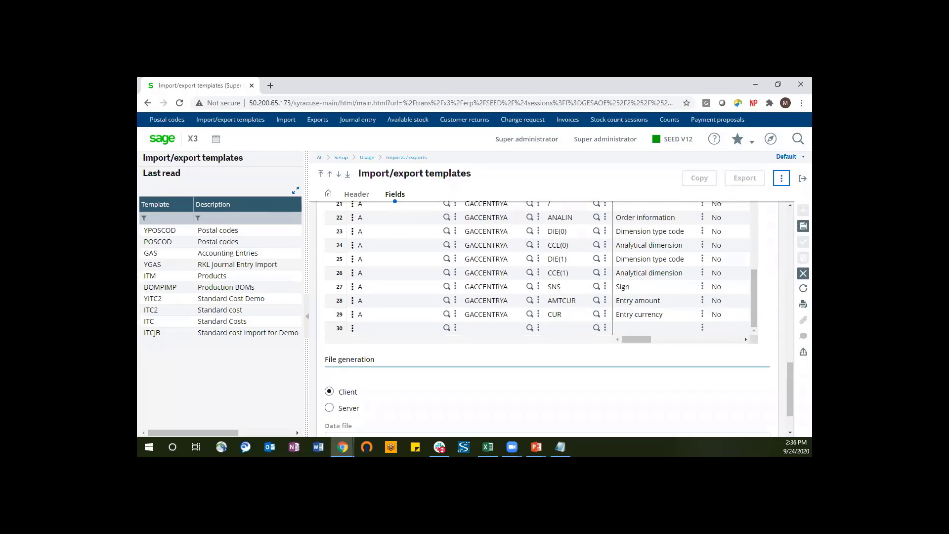
Leave the YGAS template without saving changes and open Exports.
drag(790, 389, 790, 232)
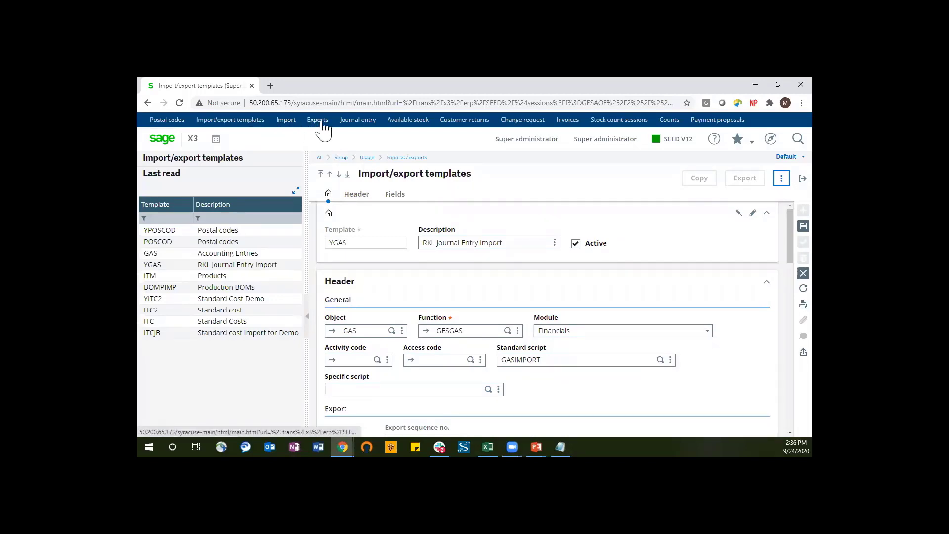
click(320, 120)
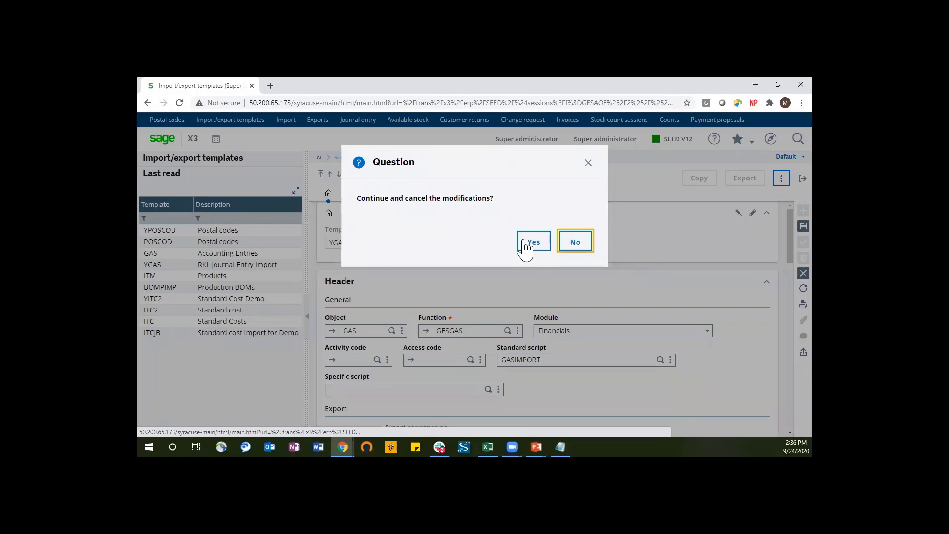
click(526, 243)
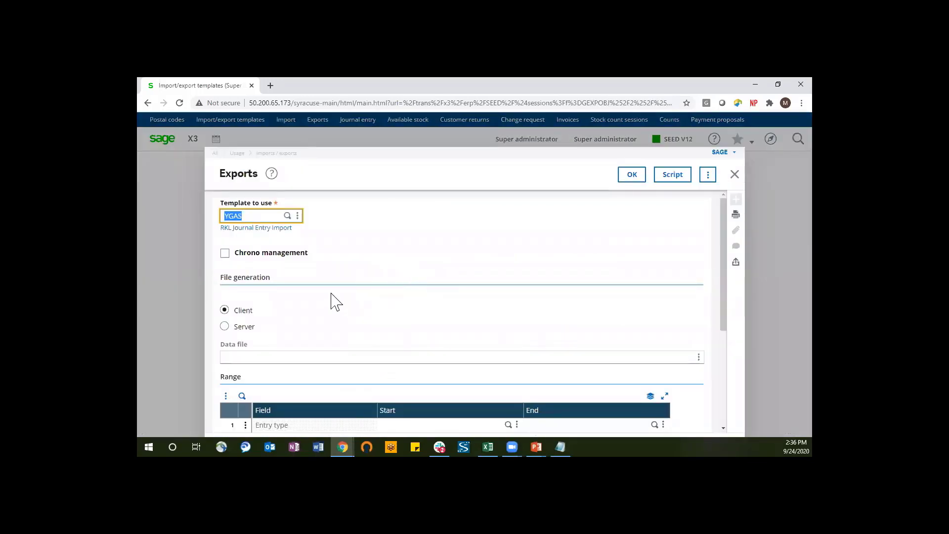
Limit the document number range from GEN000051 to GEN000051 and run the export with the YGAS template.
scroll(363, 277, down, 3)
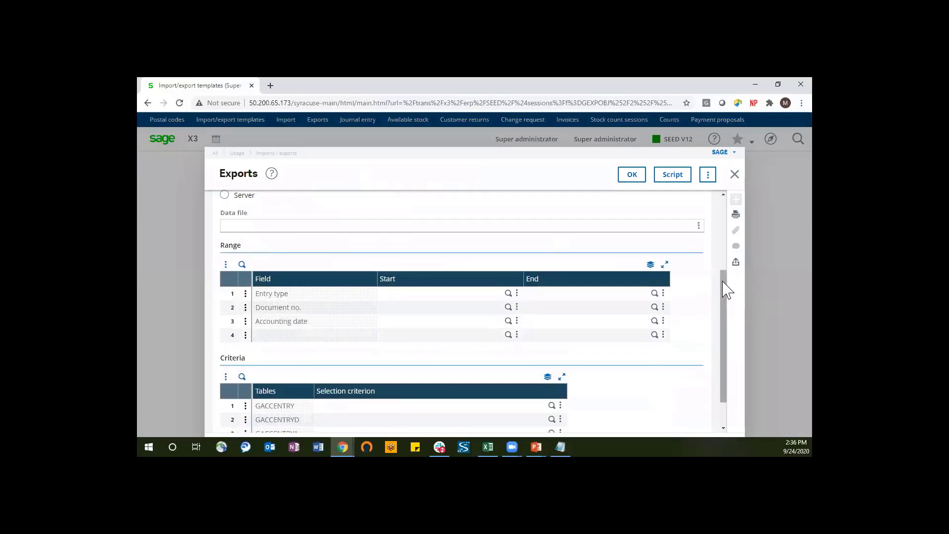
drag(727, 289, 733, 307)
click(457, 284)
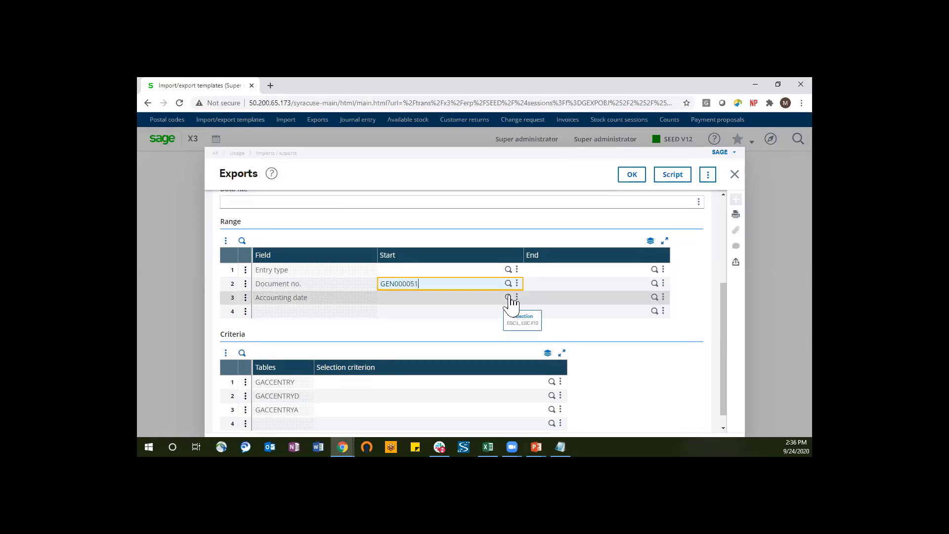
key(Tab)
text(GEN)
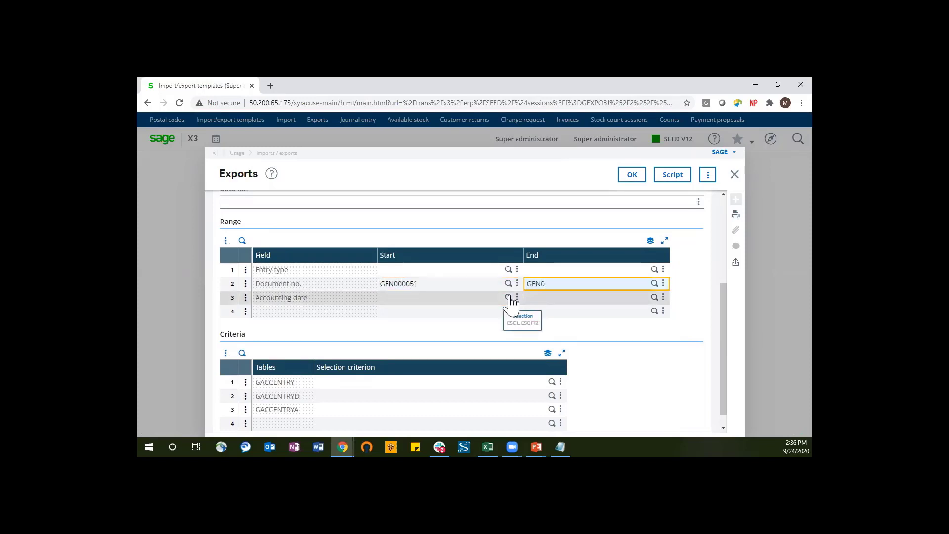
text(000051)
click(632, 175)
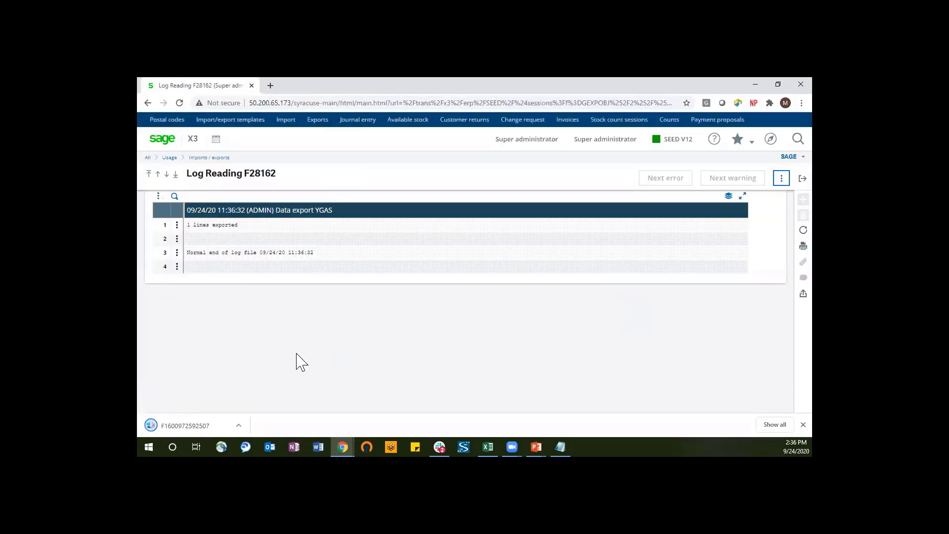
Open the exported journal entry file in a maximized Notepad window and examine its G, D and A lines.
click(181, 425)
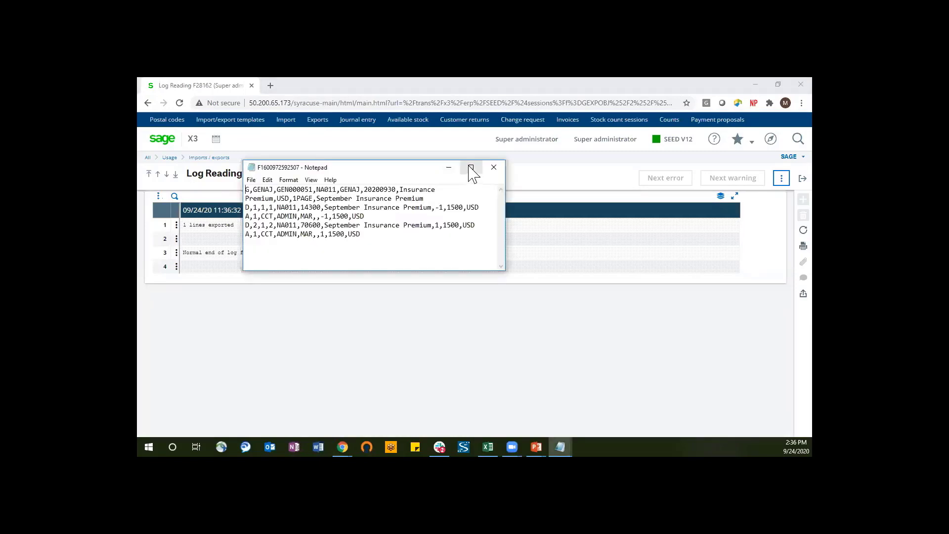
click(469, 166)
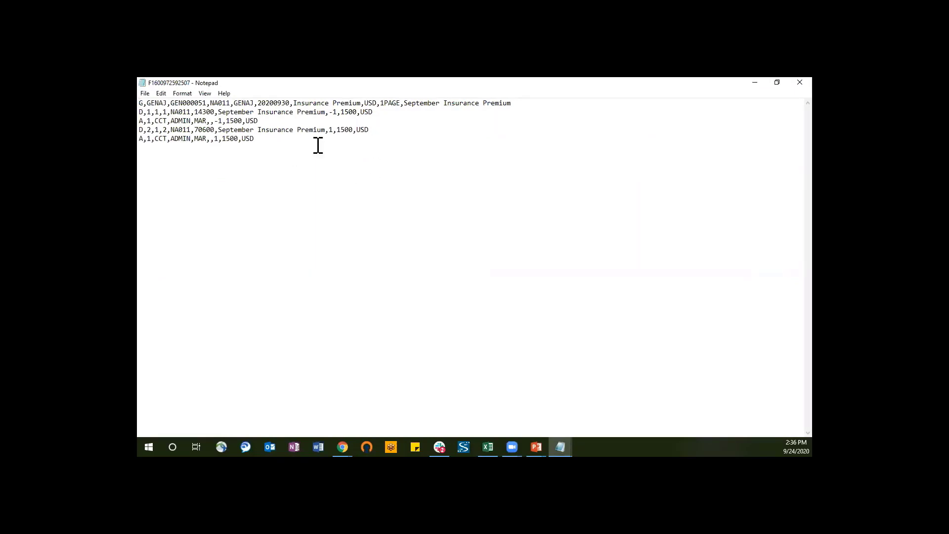
drag(140, 103, 530, 105)
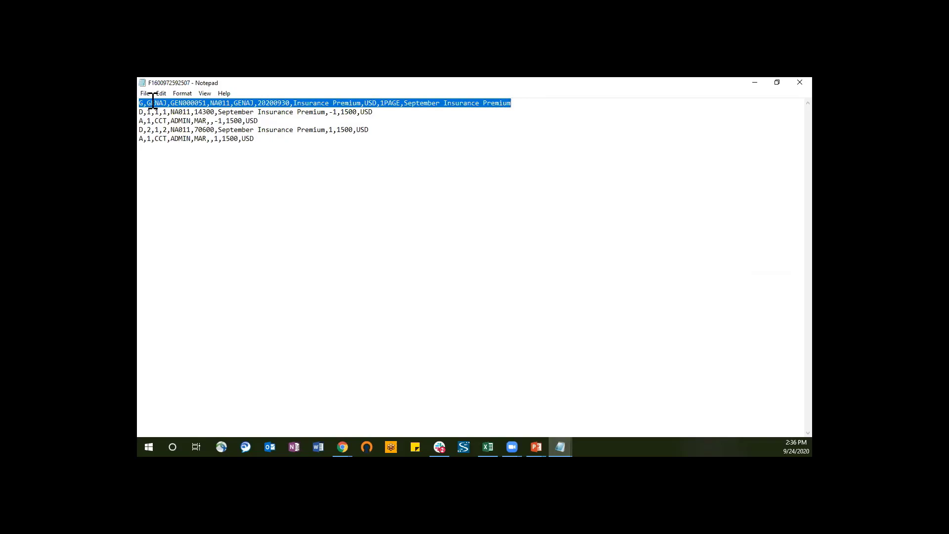
click(261, 142)
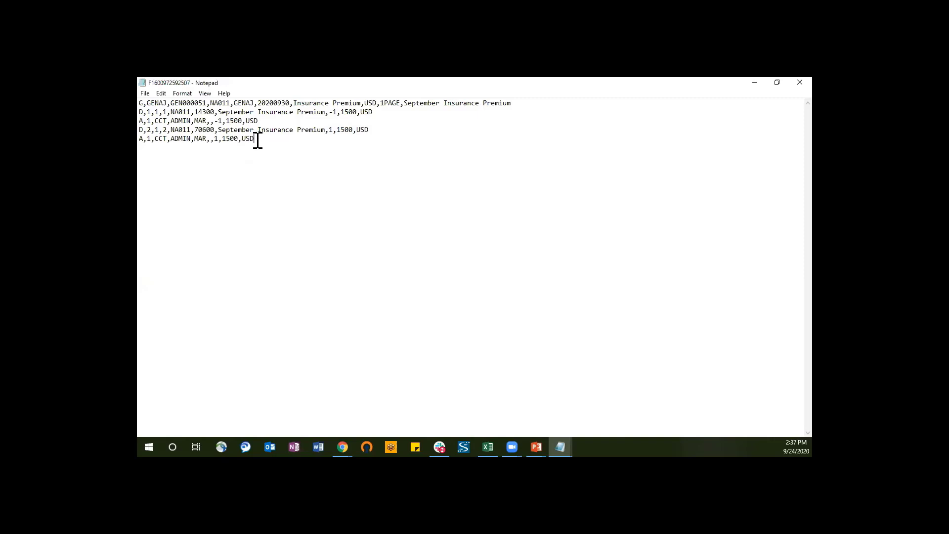
Select all five exported journal entry lines in Notepad, and create a new blank workbook in Excel.
drag(258, 140, 144, 96)
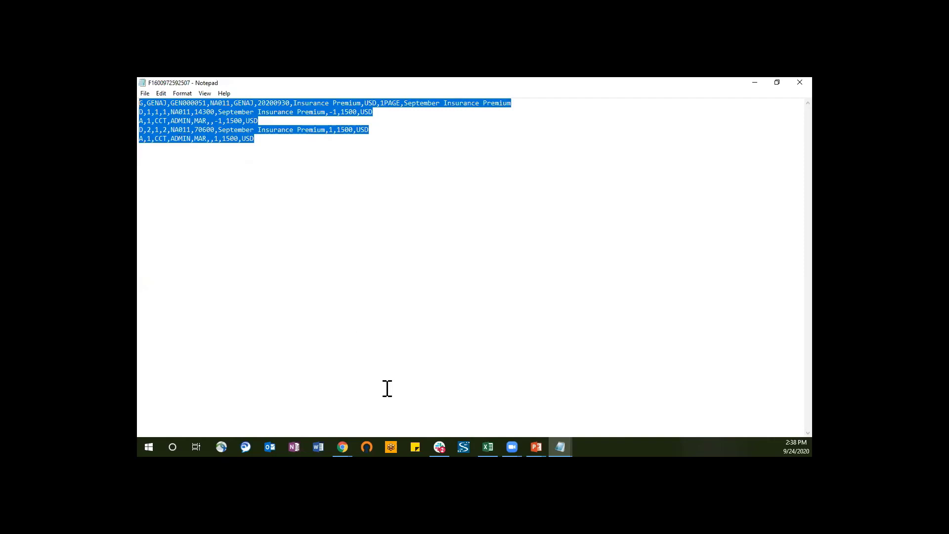
click(488, 443)
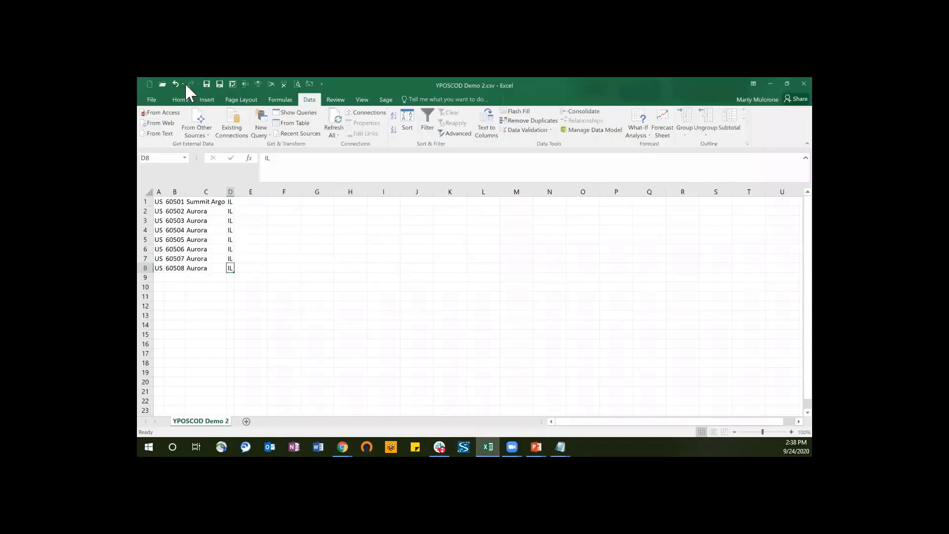
click(149, 83)
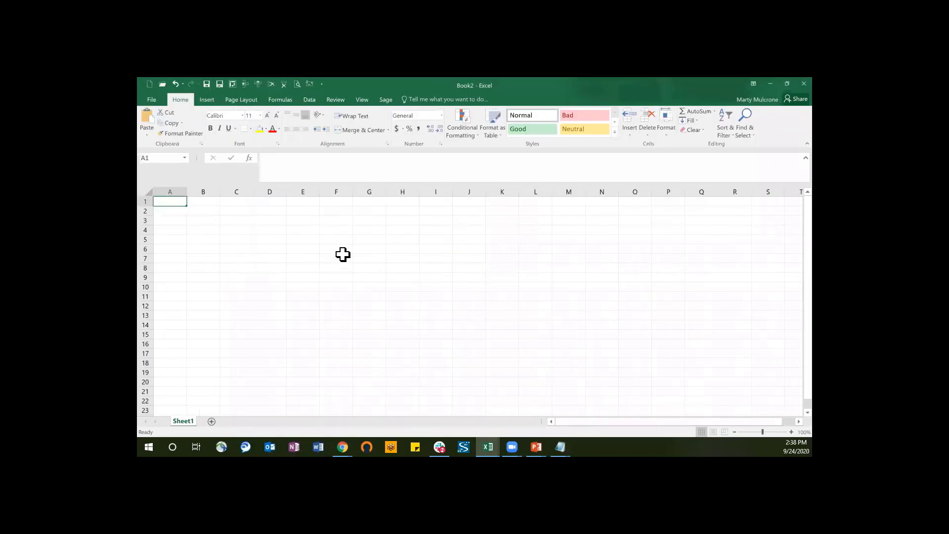
Copy the selected export lines from Notepad and paste them into the blank Excel sheet starting at cell A1.
text(US	60501	Summit Argo	IL US	60502	Aurora	IL US	60503	Aurora	IL US	60504	Aurora	IL US	60505	Aurora	IL US	60506	Aurora	IL US	60507	Aurora	IL)
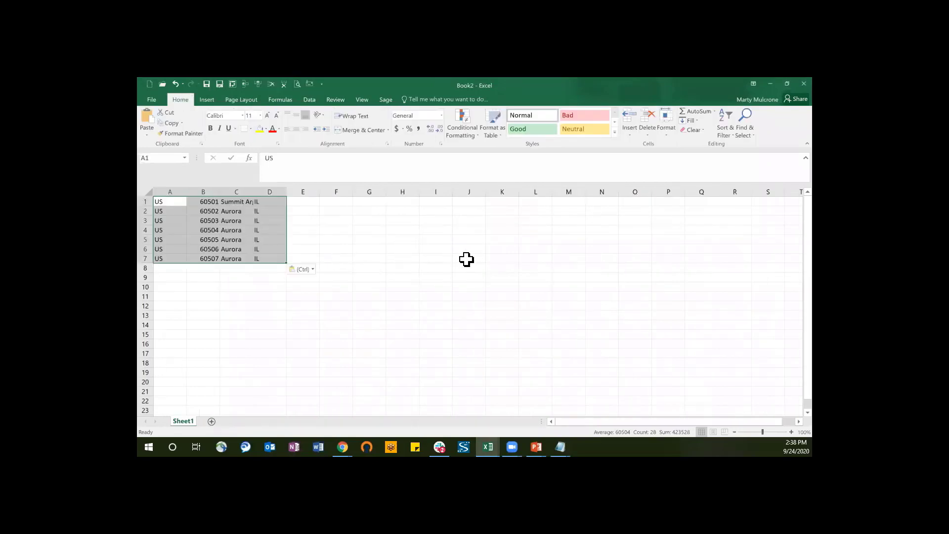
key(ctrl+z)
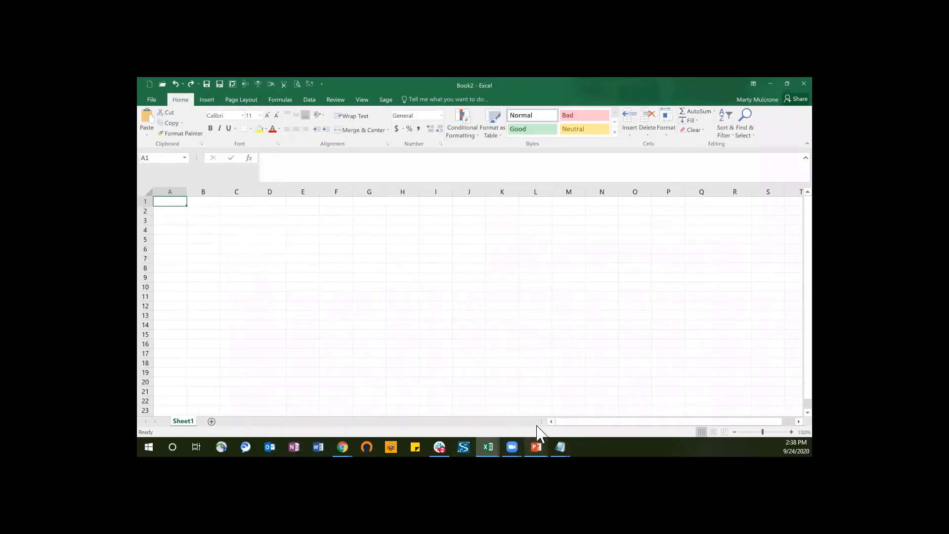
click(560, 446)
click(602, 414)
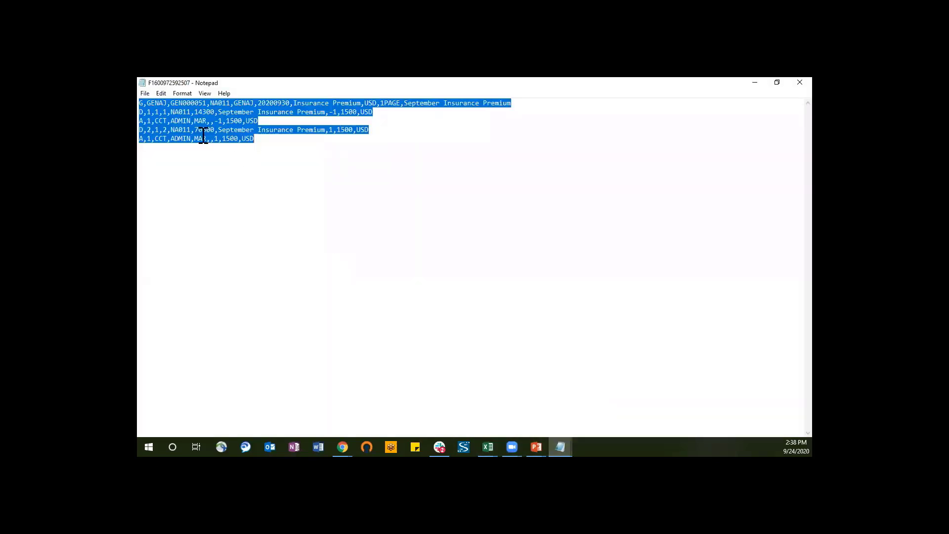
click(161, 94)
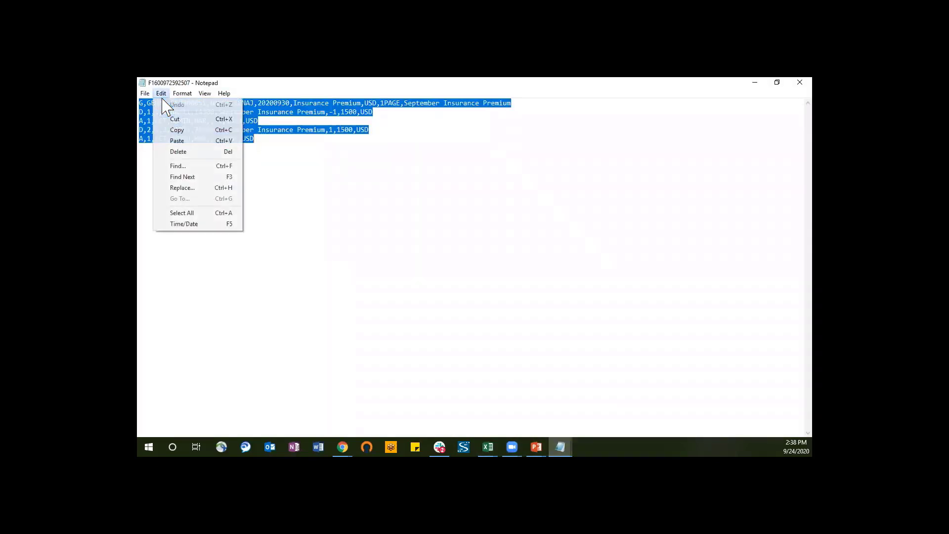
click(189, 130)
click(488, 442)
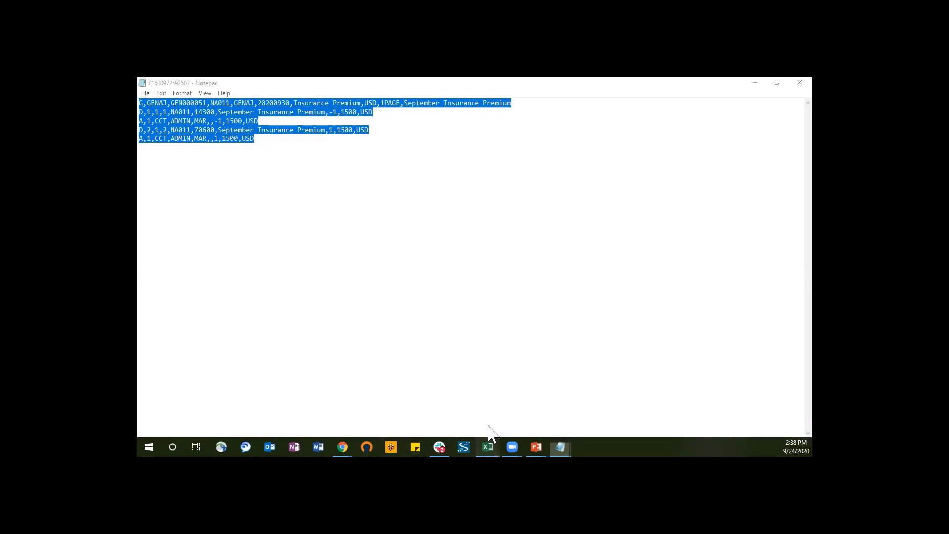
click(525, 402)
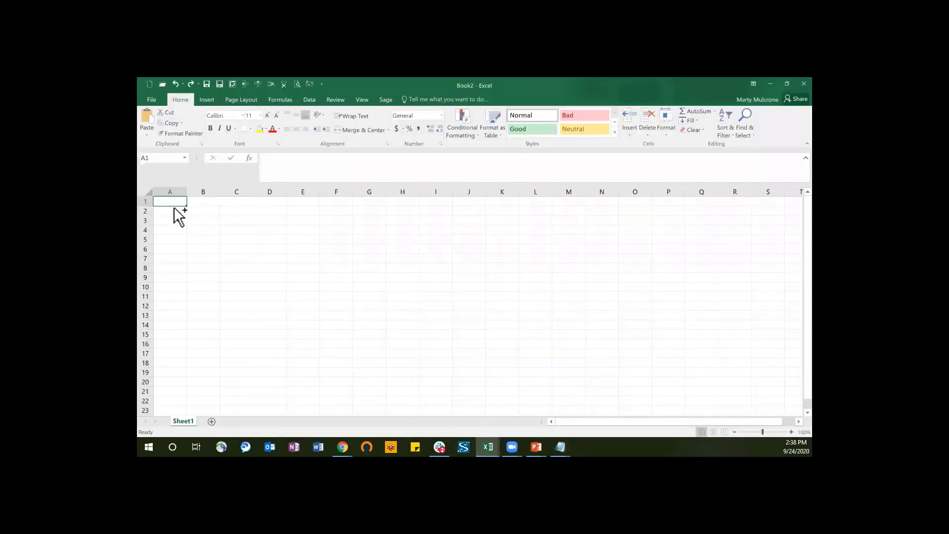
key(ctrl+v)
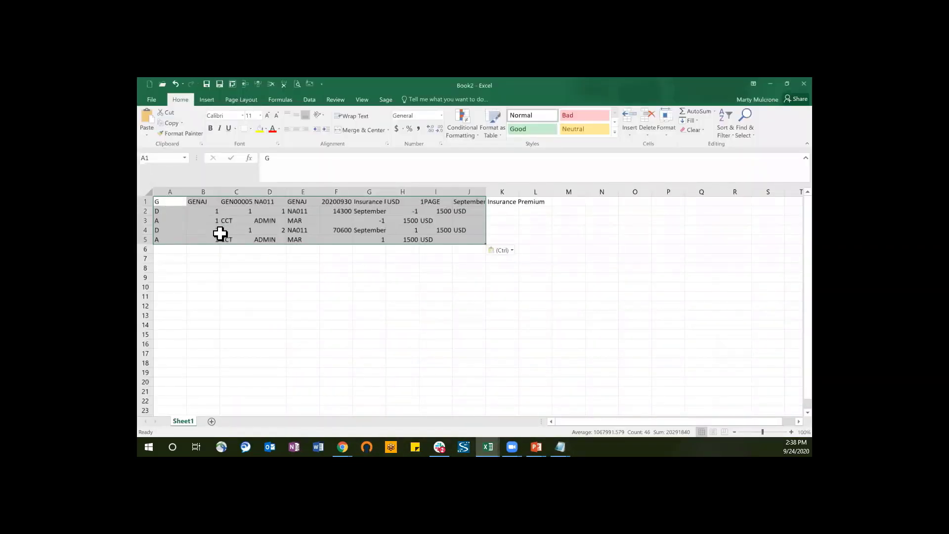
Auto-fit the width of all sheet columns to their contents.
click(147, 191)
drag(185, 191, 171, 191)
click(155, 201)
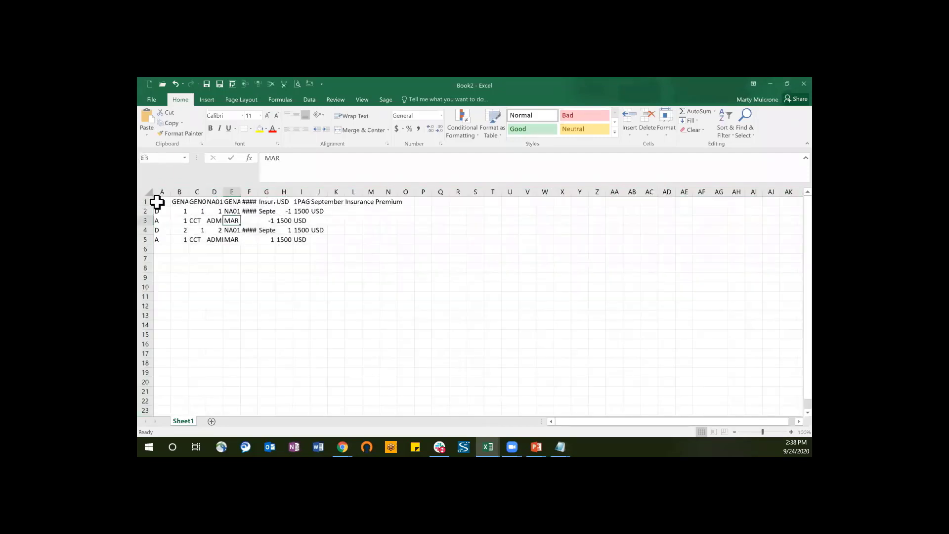
click(149, 190)
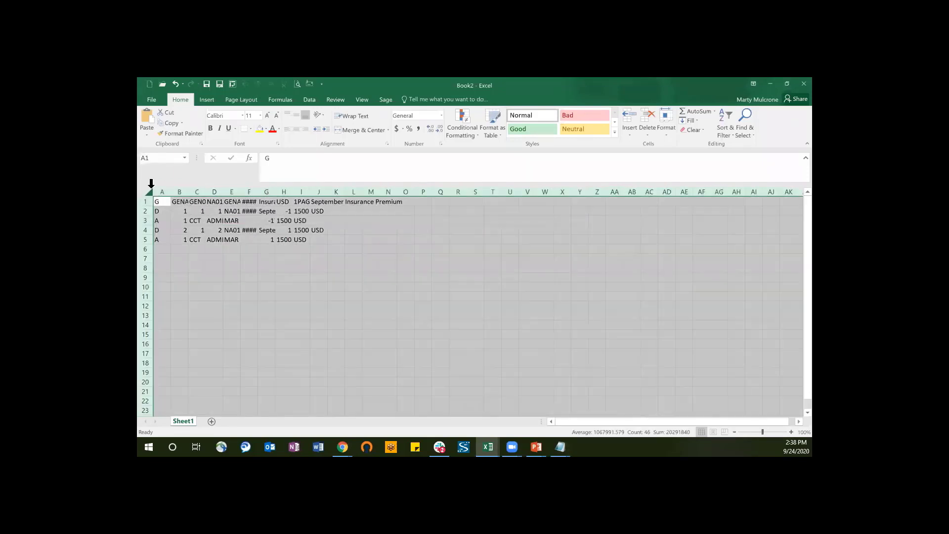
double_click(190, 192)
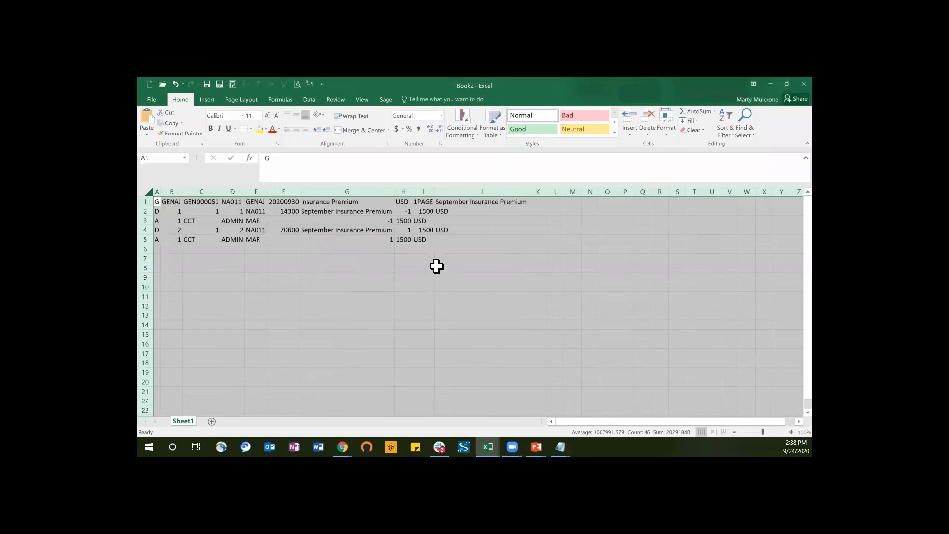
click(423, 248)
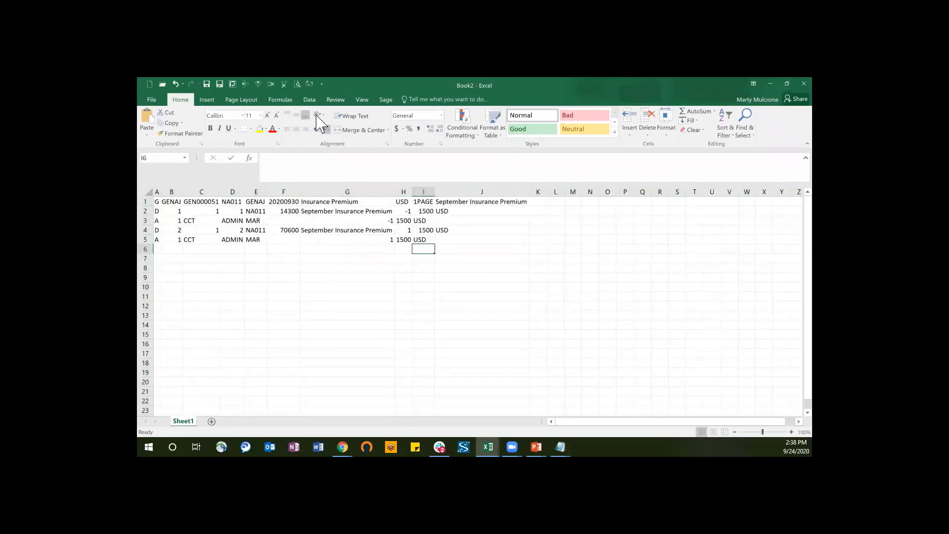
Clear the document number GEN000051 from cell C1 of the G line.
click(309, 99)
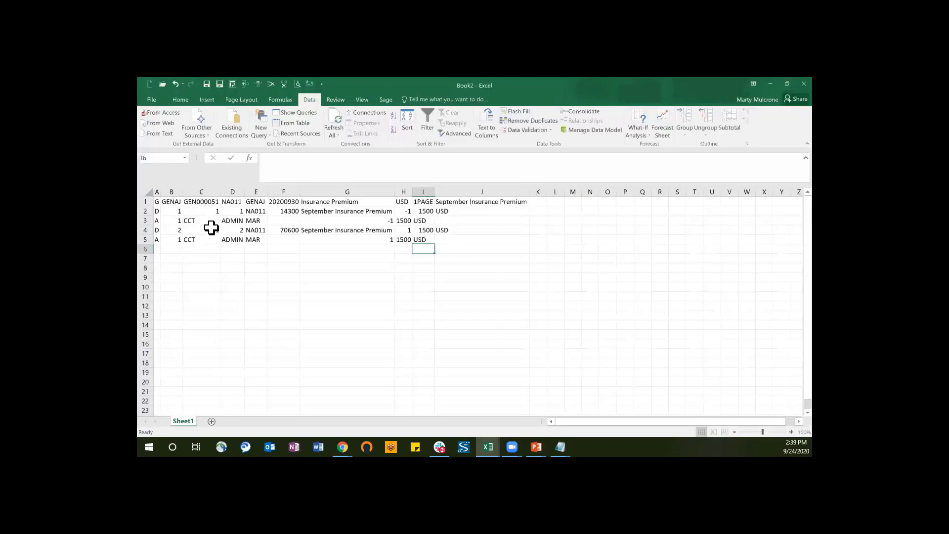
click(203, 201)
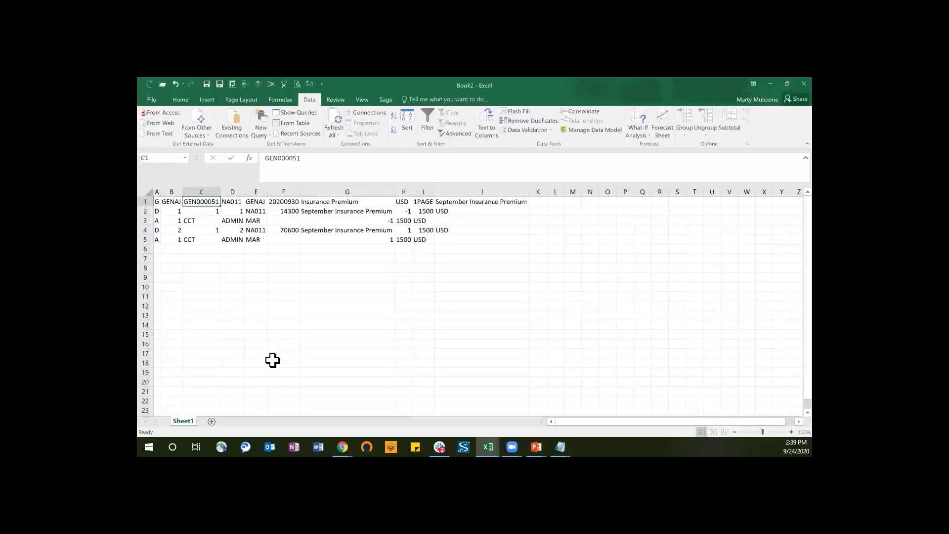
key(Delete)
click(313, 341)
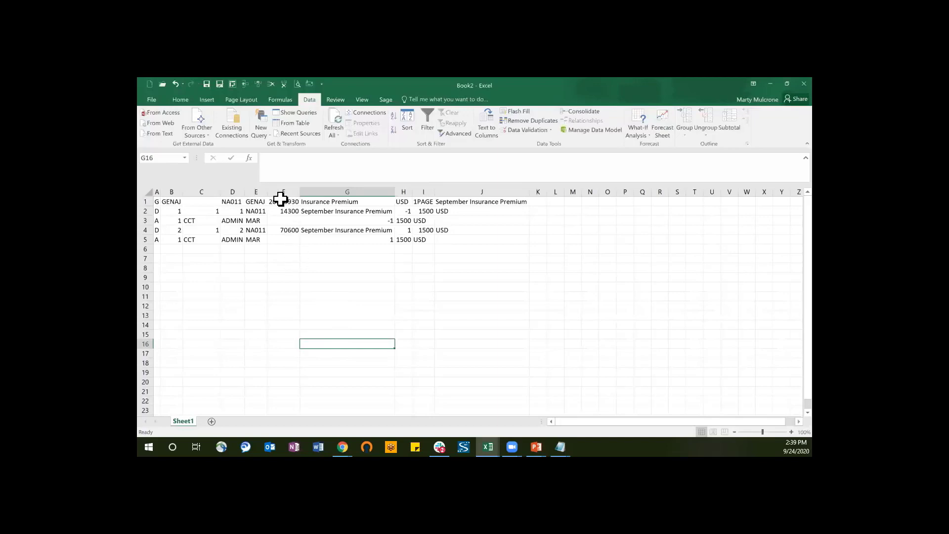
Change the entry date in cell F1 to 20201031.
click(278, 200)
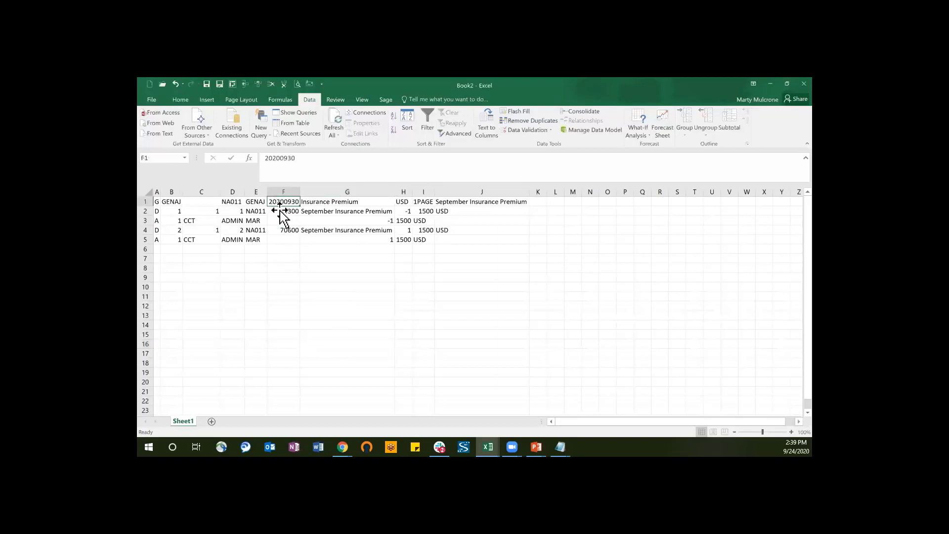
click(282, 158)
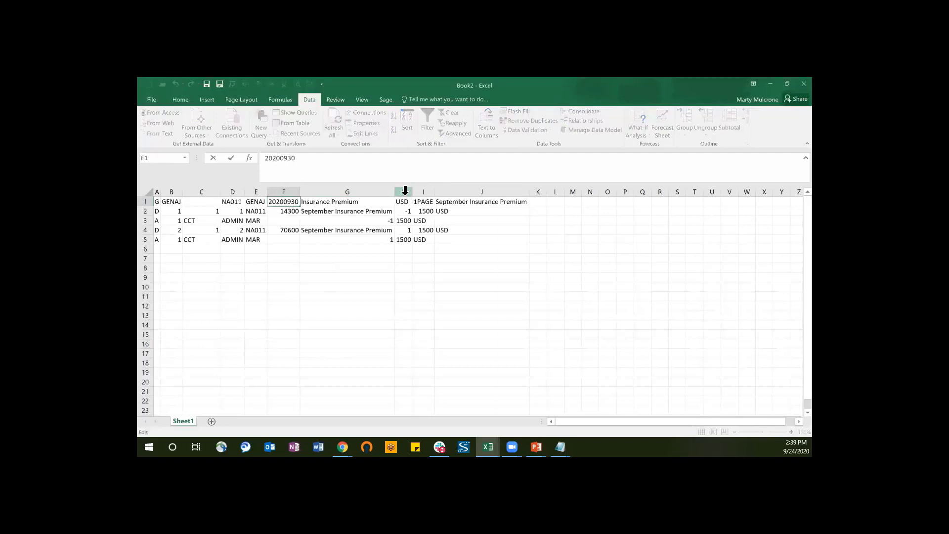
text(10)
key(Delete)
text(31)
key(Return)
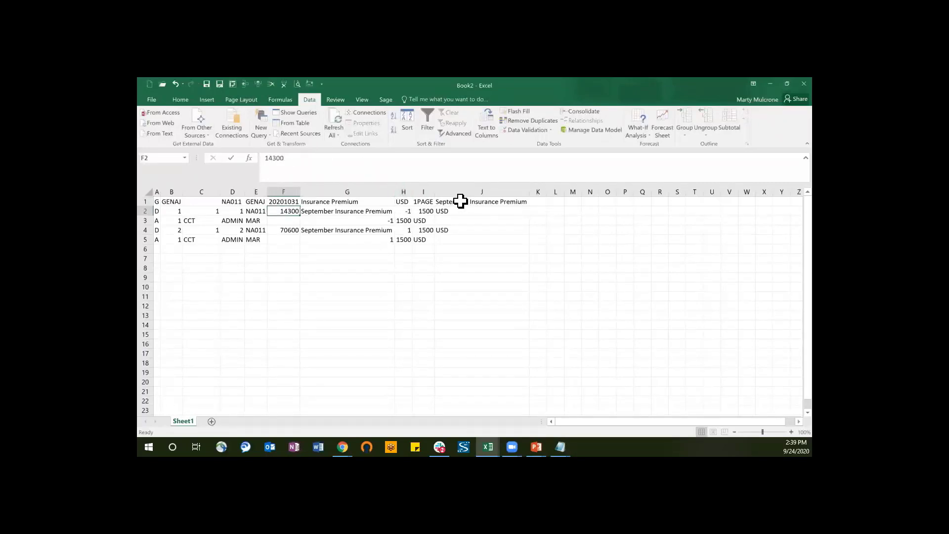
Replace September with October in the Insurance Premium descriptions in J1, G2 and G4.
drag(463, 200, 314, 228)
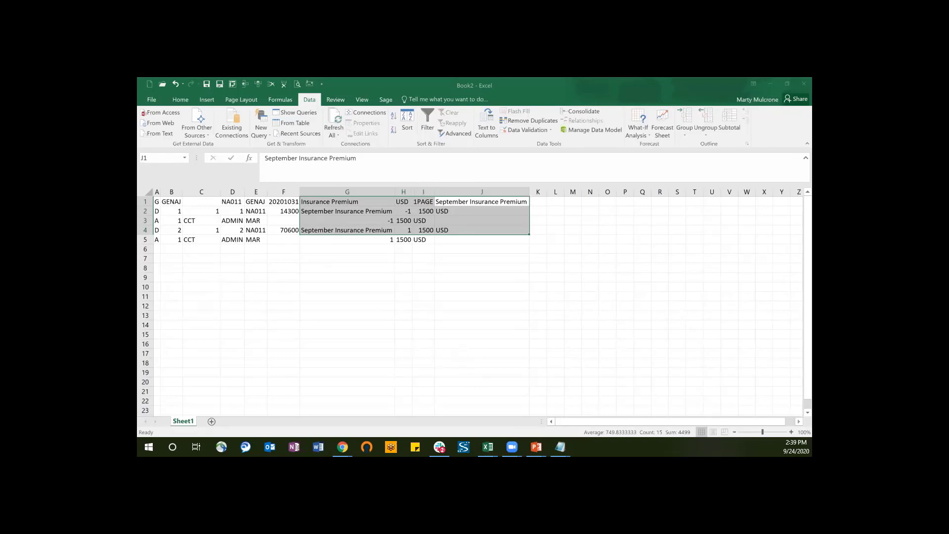
key(alt+a)
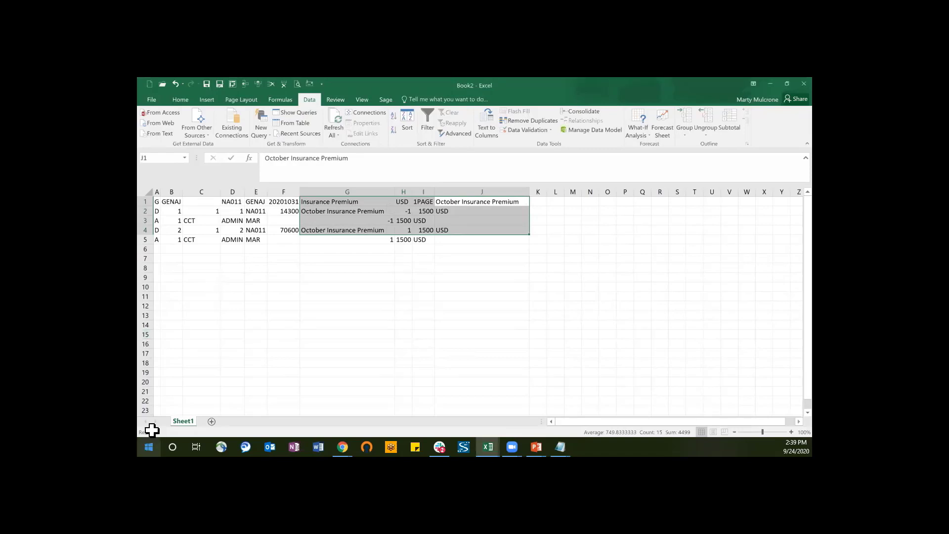
click(205, 399)
click(156, 201)
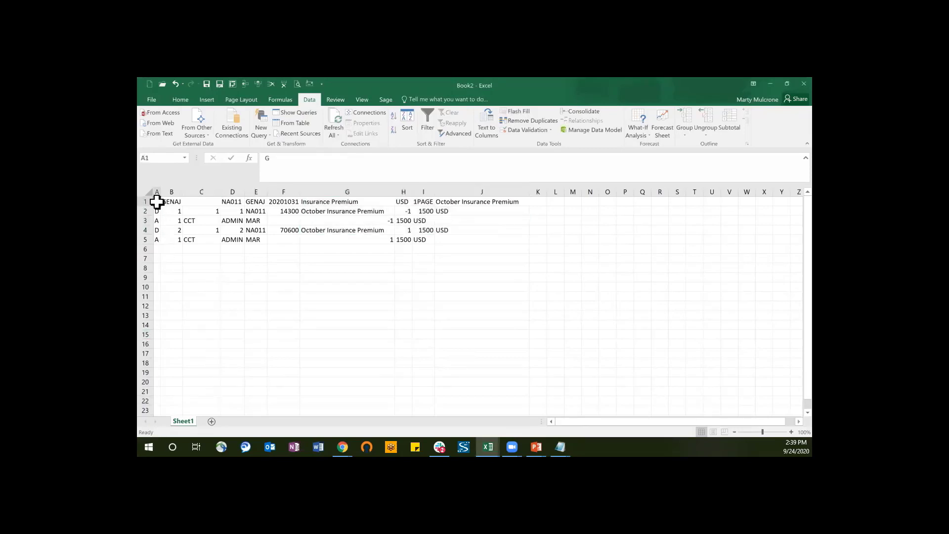
Save the workbook in the Import Demo folder as YGAS Journal Entry Demo 2 in CSV (Comma delimited) format, keeping that format.
click(220, 85)
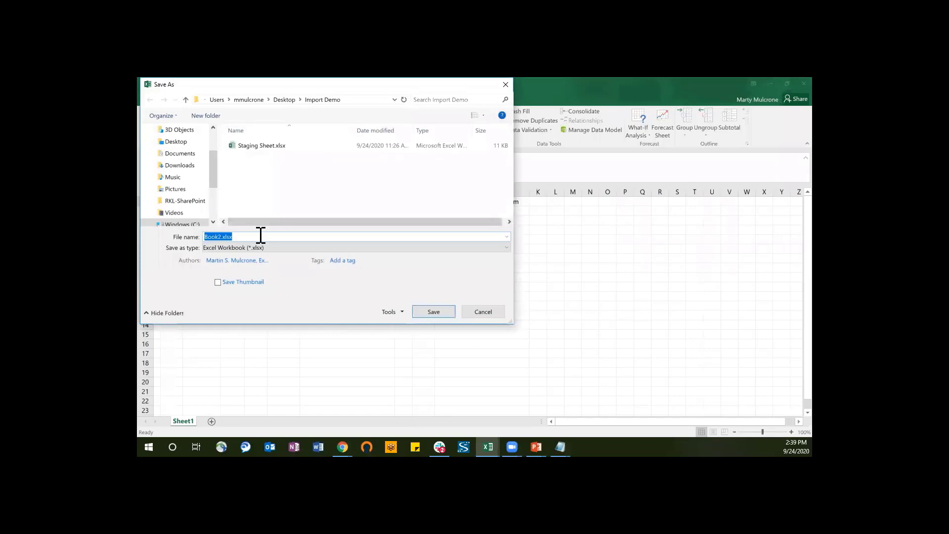
text(YGAS J)
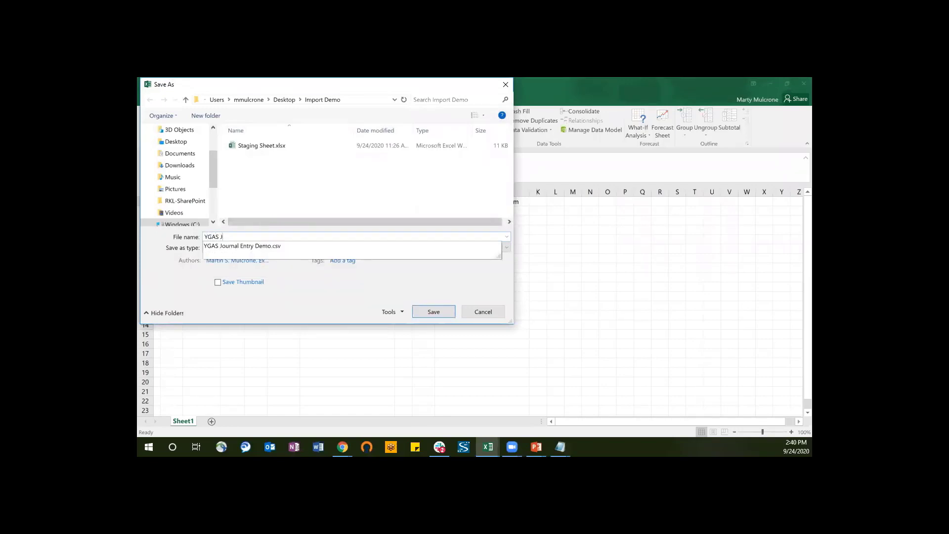
text(ournal Entry)
text( d)
text(Demo 2)
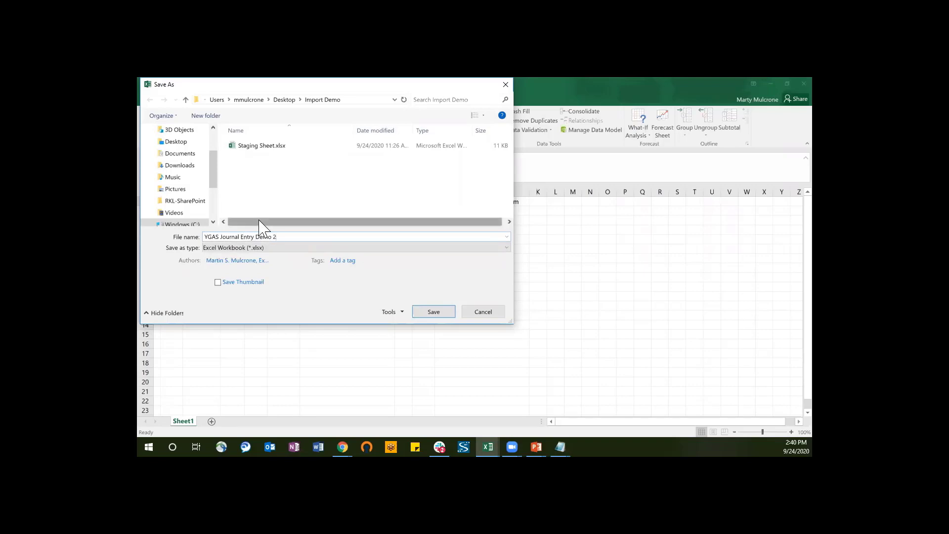
click(291, 248)
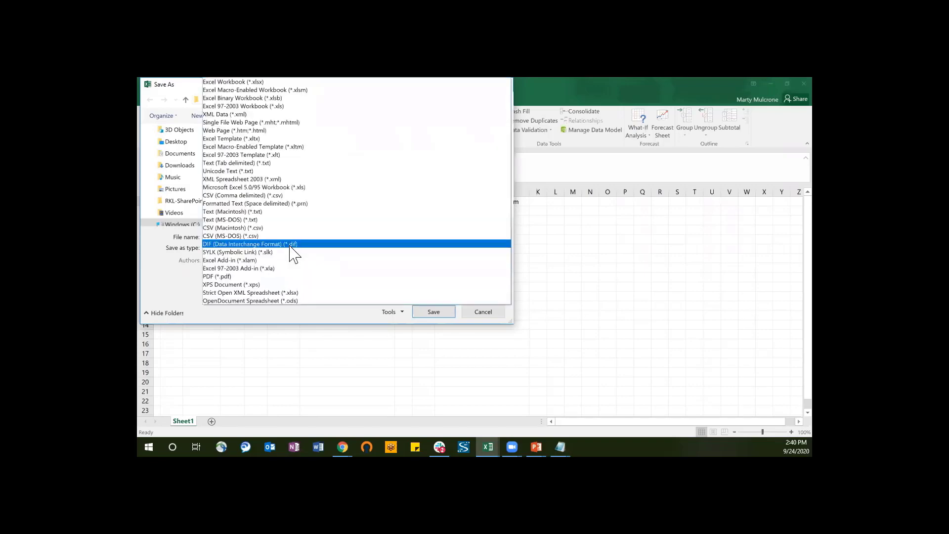
click(307, 197)
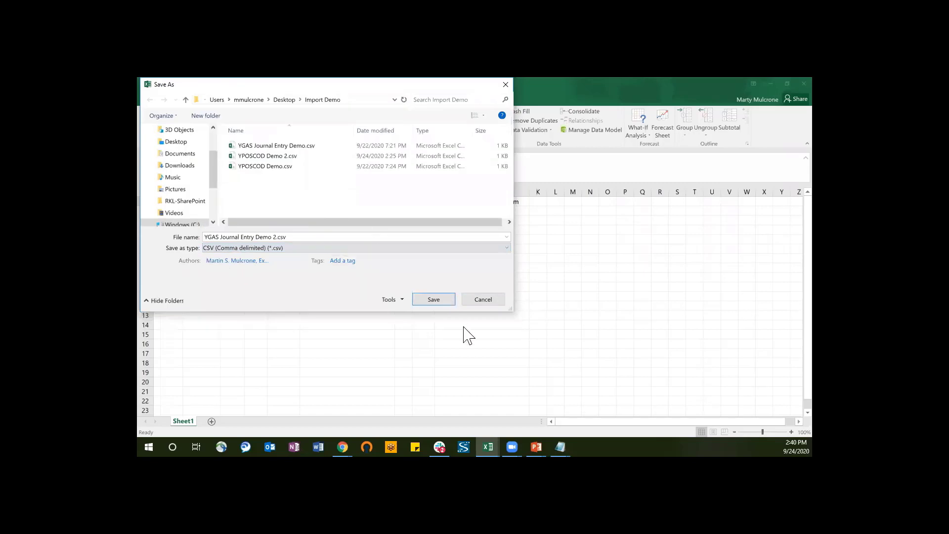
click(439, 312)
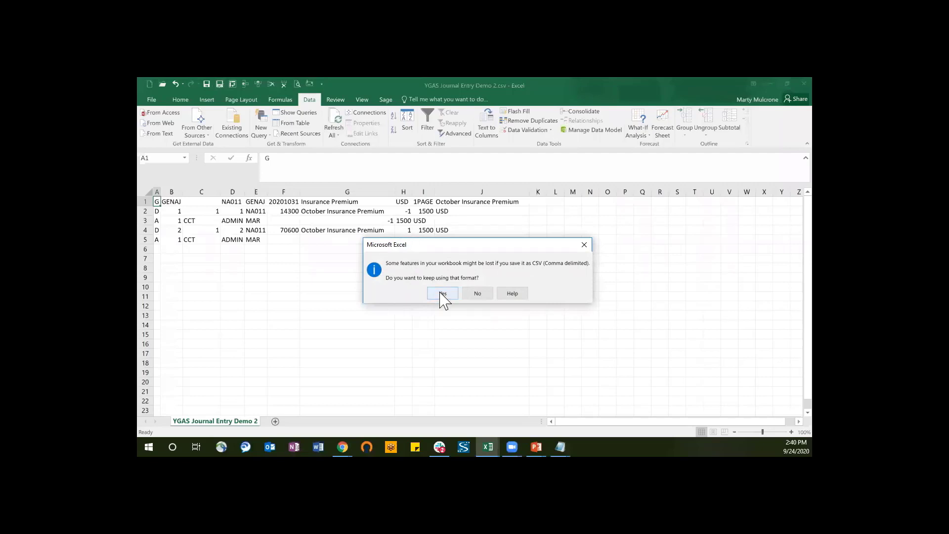
click(440, 293)
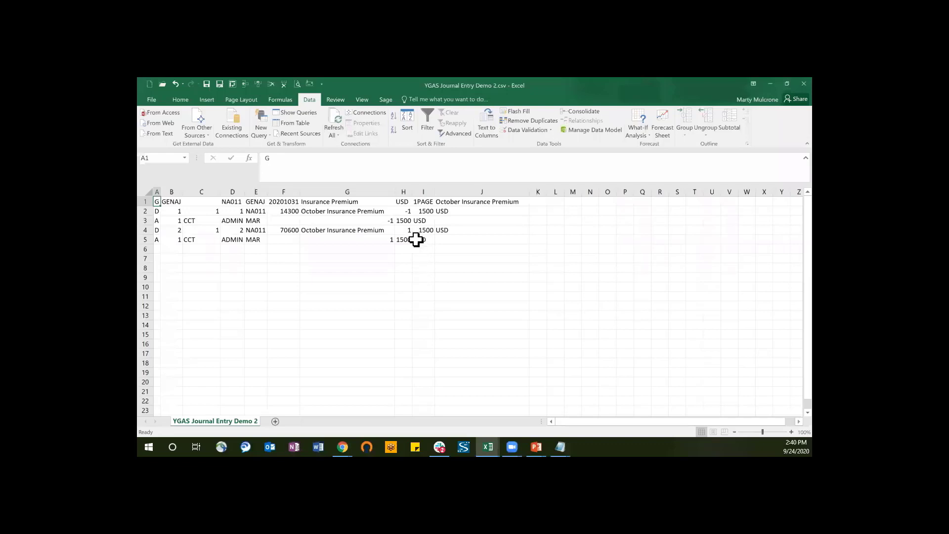
Try a number format with thousands separator and two decimals on the amount in H3, and undo it.
click(401, 220)
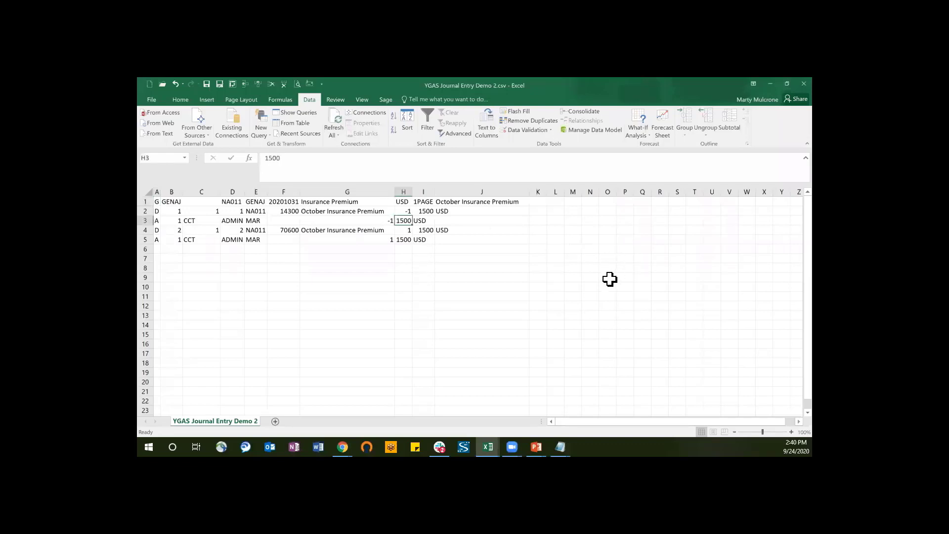
key(ctrl+shift+1)
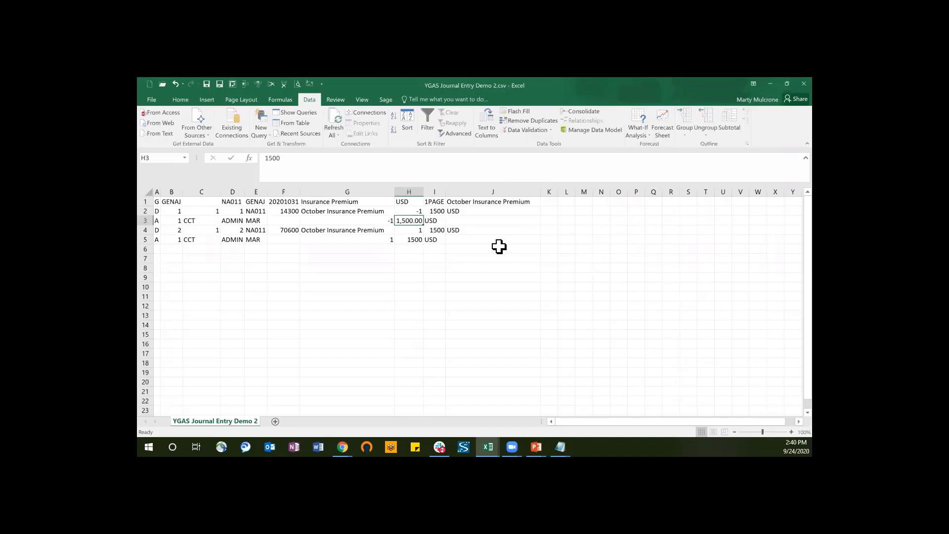
key(ctrl+z)
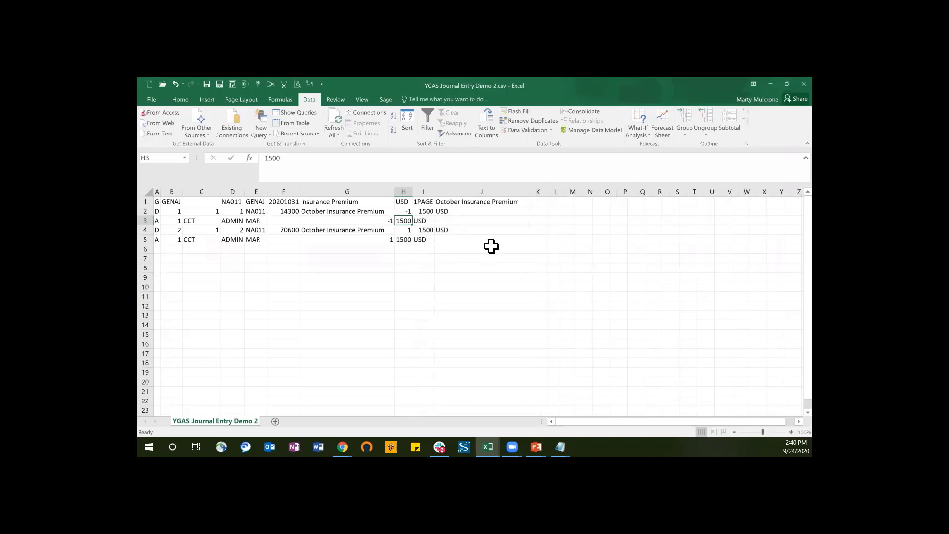
click(404, 238)
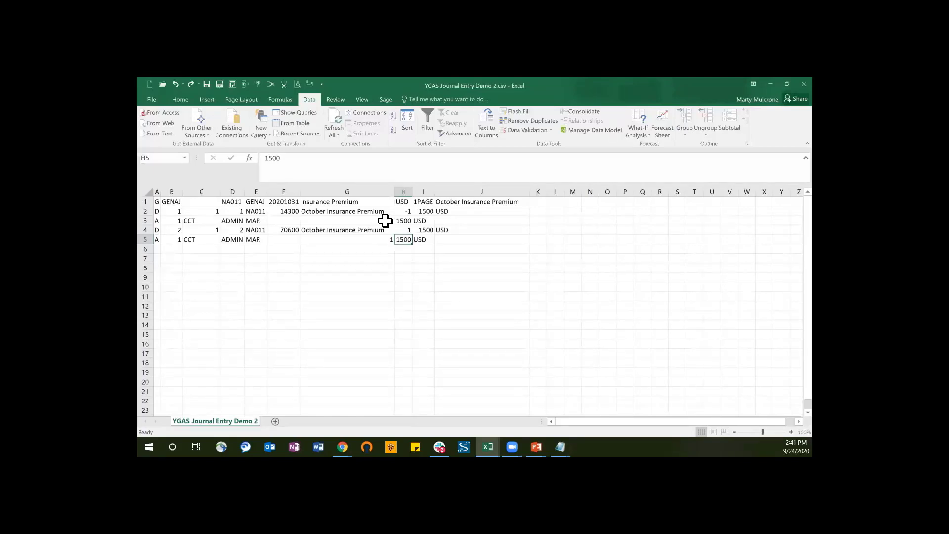
click(427, 239)
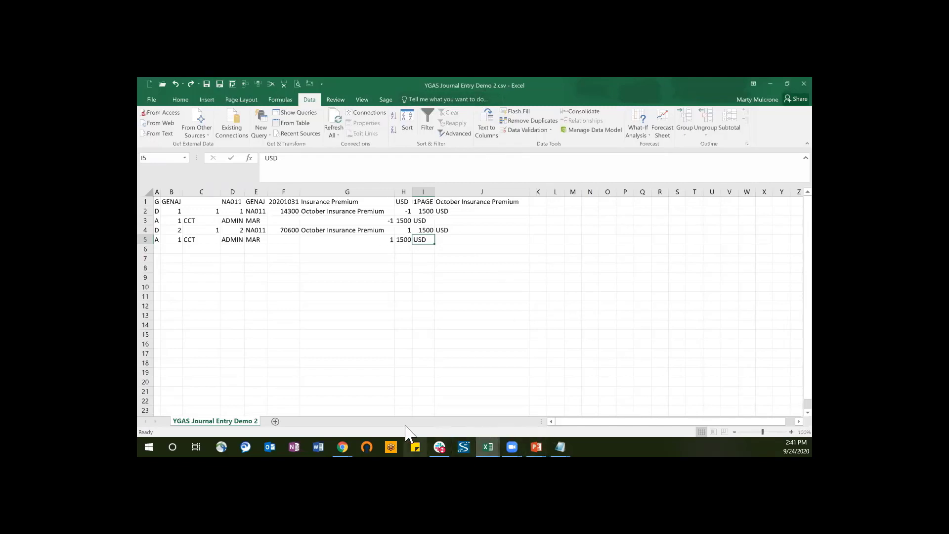
Switch to Sage X3 in Chrome and import YGAS Journal Entry Demo 2.csv from the client with the YGAS template.
mouse_move(342, 445)
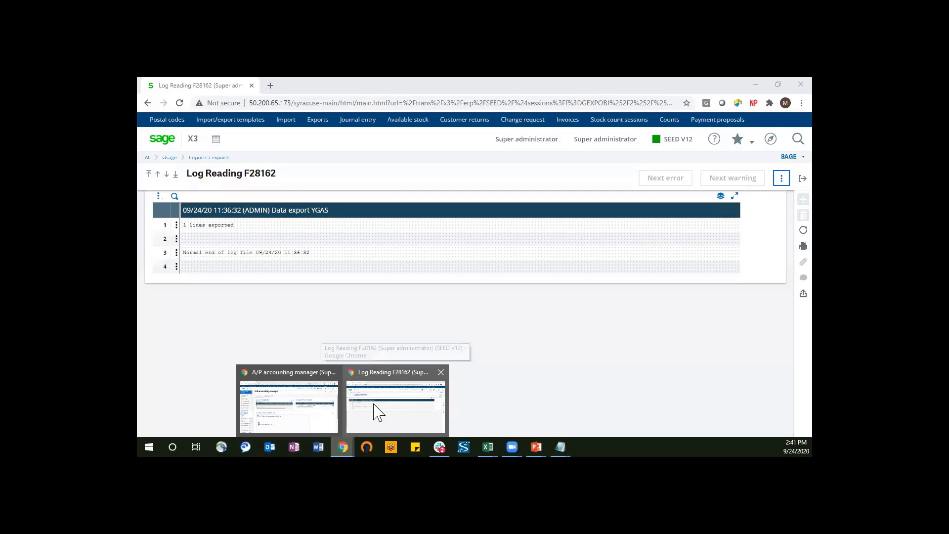
click(374, 411)
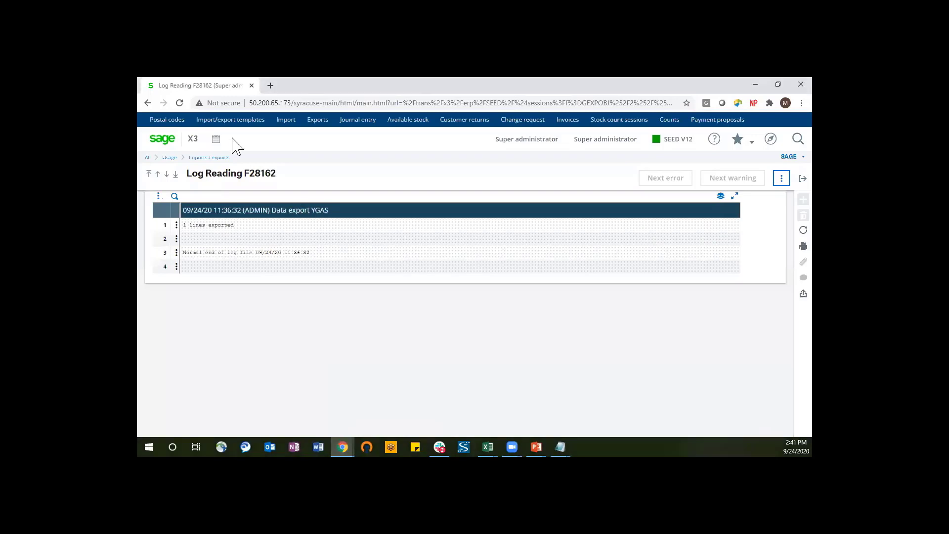
click(287, 120)
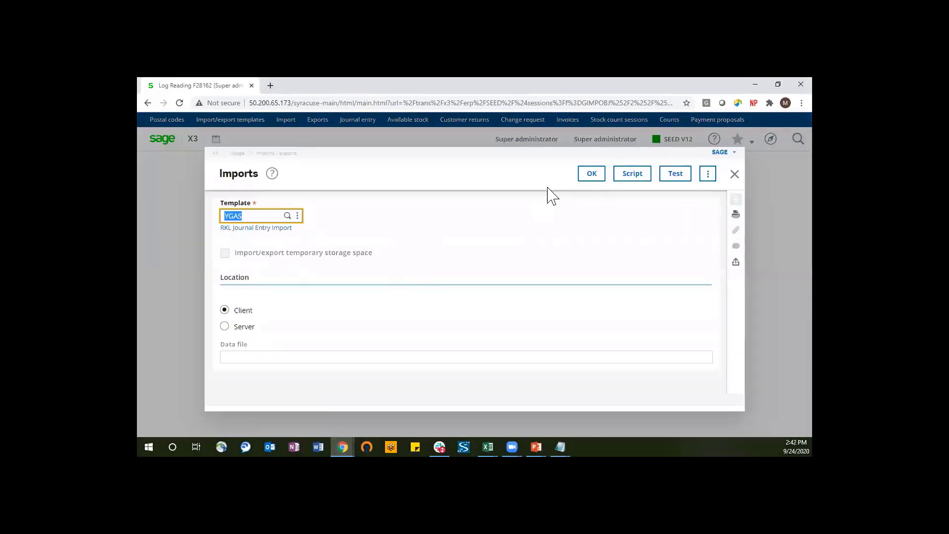
click(589, 177)
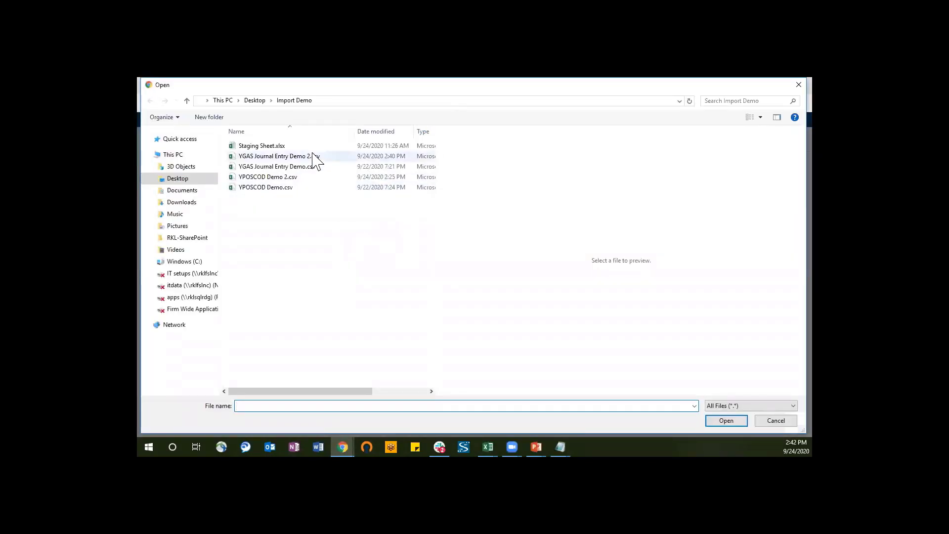
double_click(295, 158)
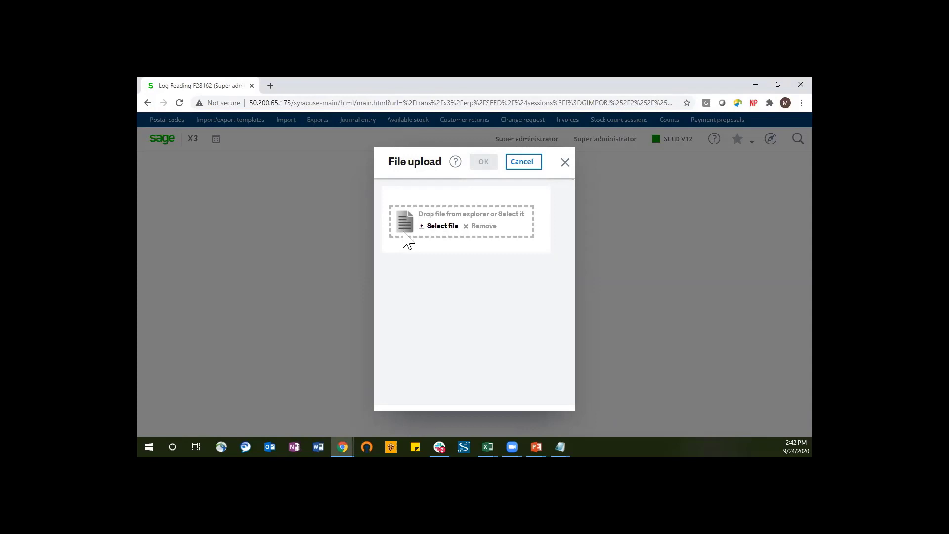
drag(406, 241, 406, 241)
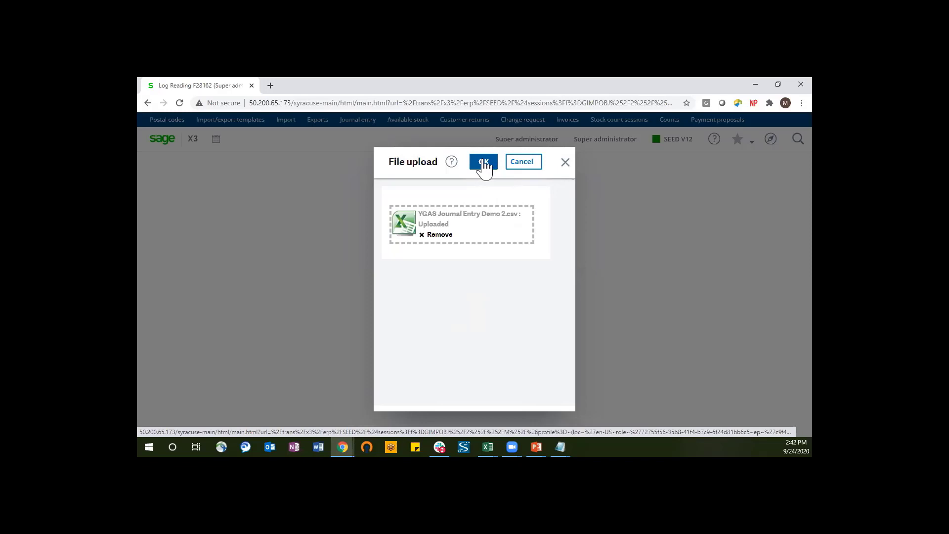
click(484, 163)
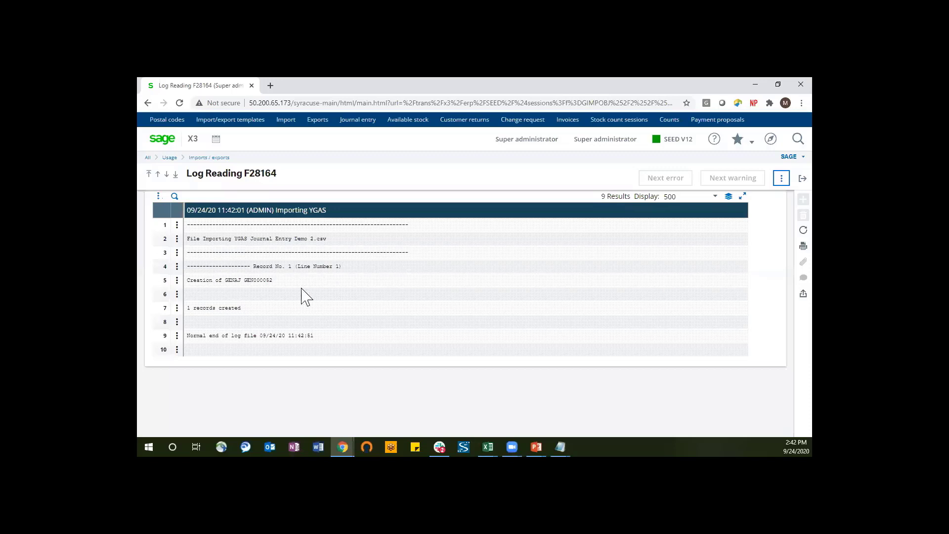
click(280, 279)
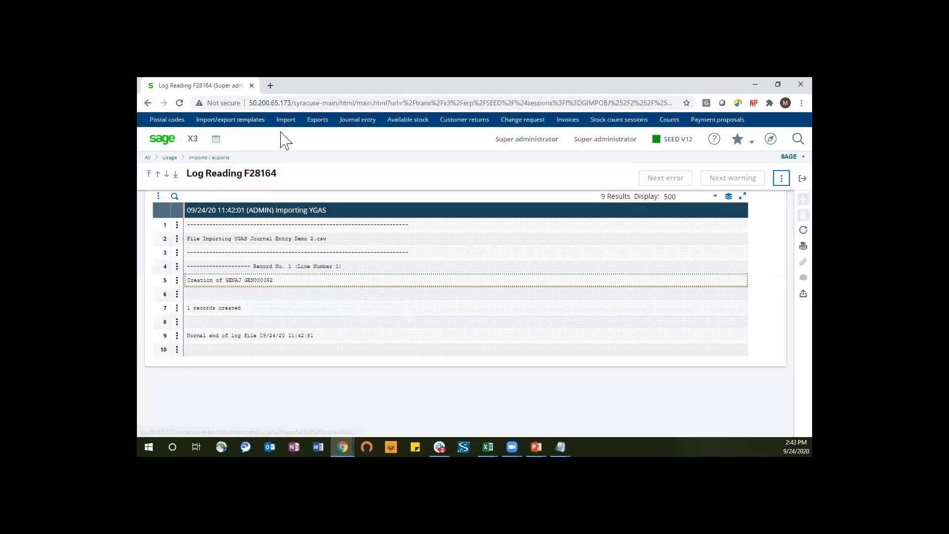
Open the imported journal entry GEN000052 with the 1PAGE transaction and review its header, line descriptions, amounts and cost centers.
click(357, 121)
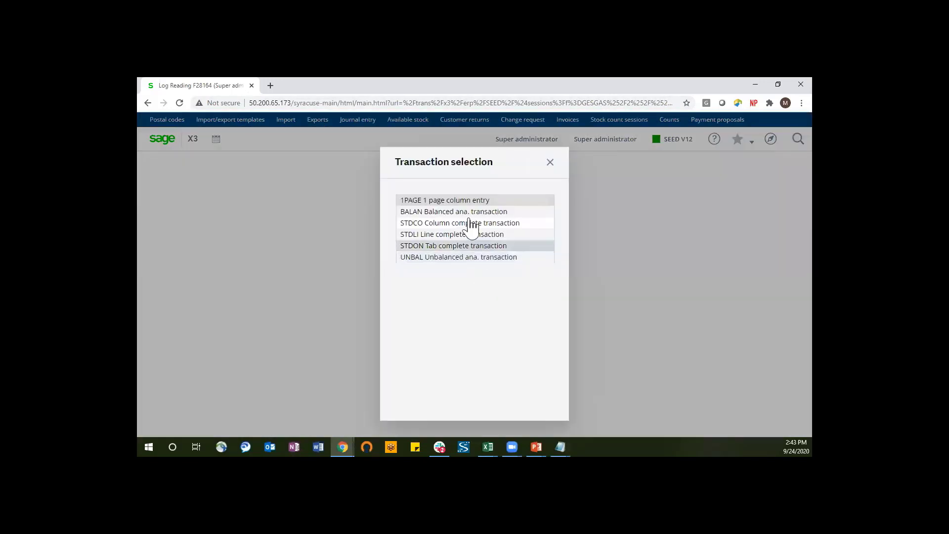
click(462, 200)
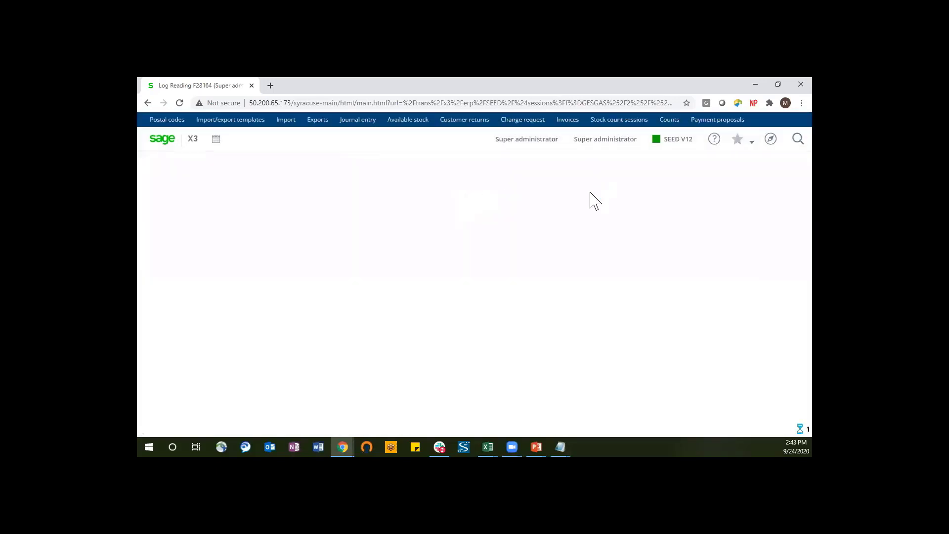
click(350, 174)
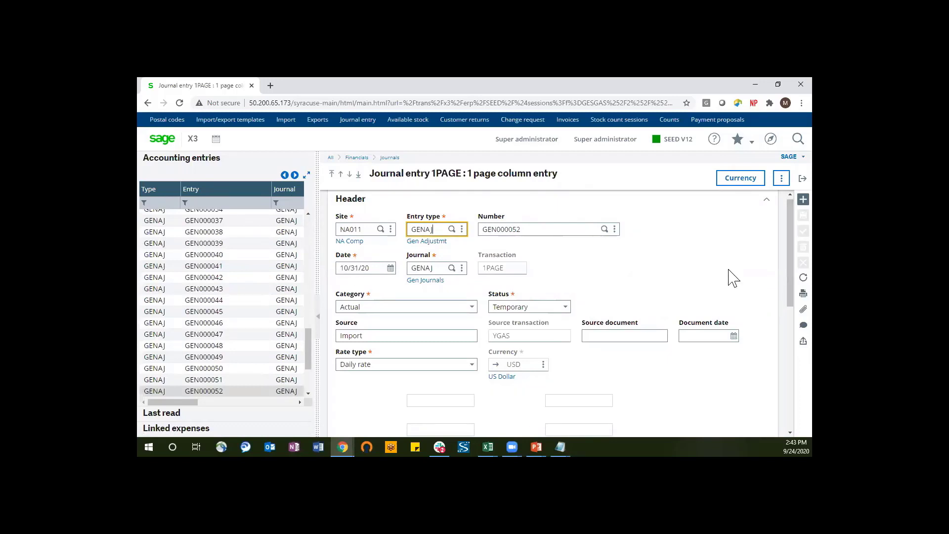
scroll(433, 229, down, 5)
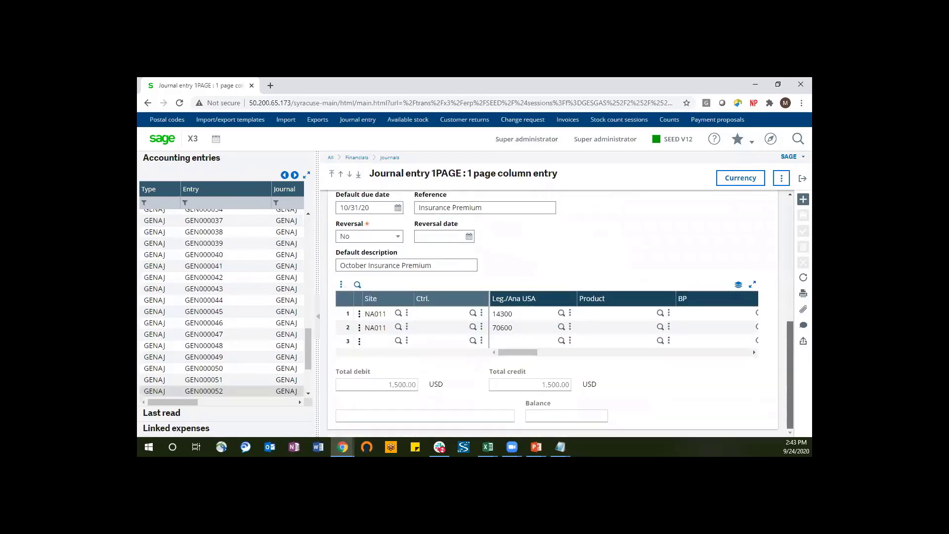
drag(519, 352, 572, 368)
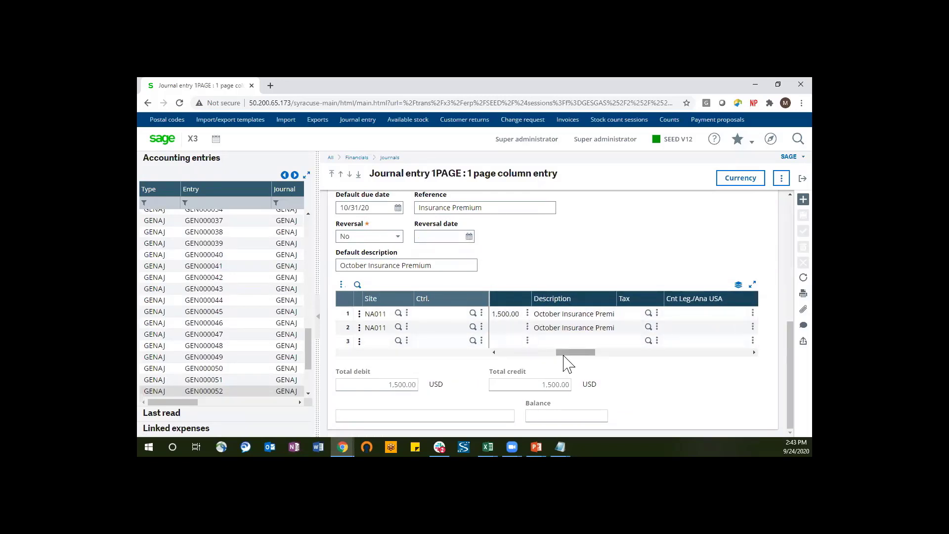
drag(568, 353, 628, 366)
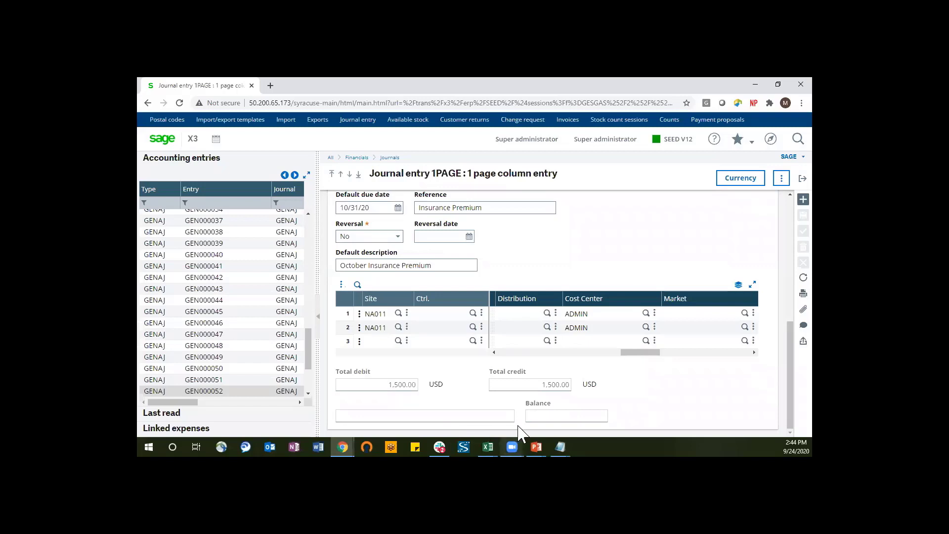
Switch to the Staging Sheet workbook in Excel, maximize it and clear the old journal records in A5:J9.
click(487, 444)
mouse_move(489, 445)
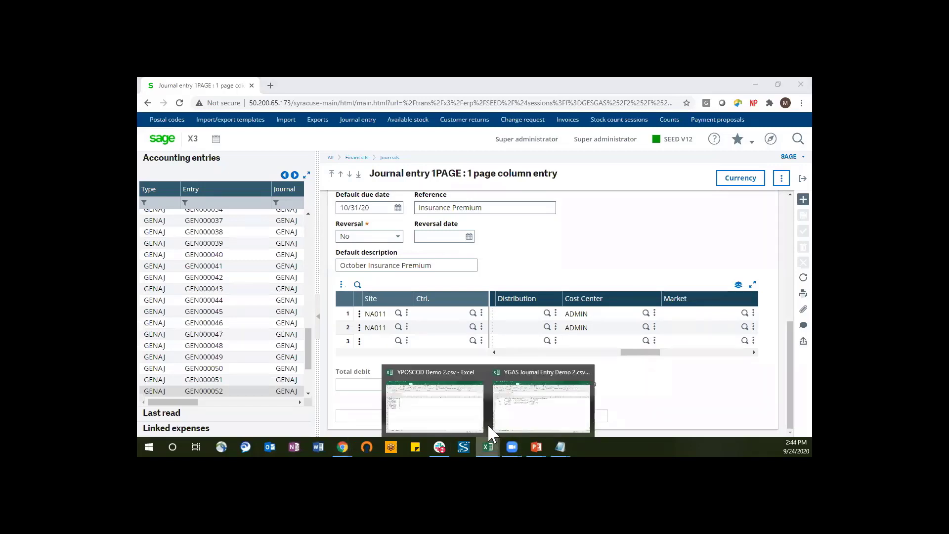
click(549, 422)
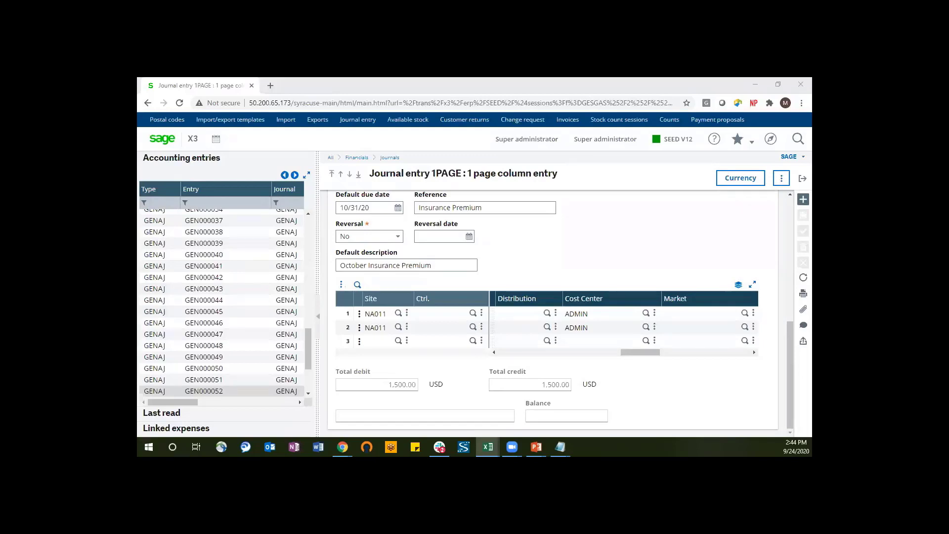
key(alt+Tab)
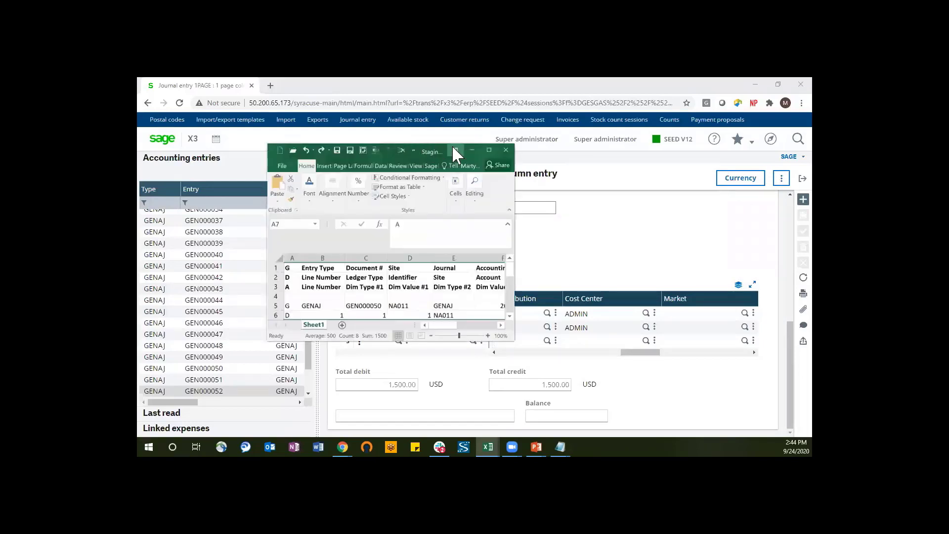
click(489, 150)
drag(167, 240, 594, 280)
key(Delete)
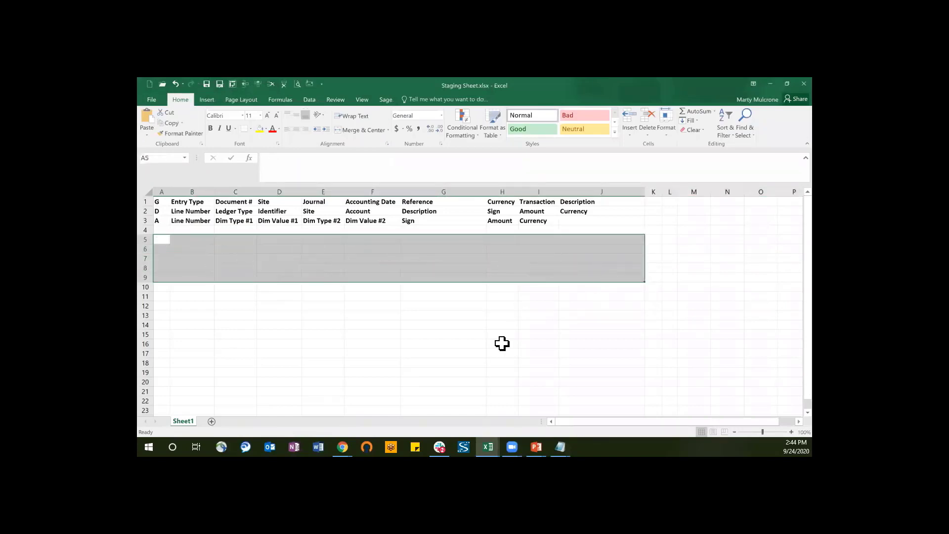
click(421, 336)
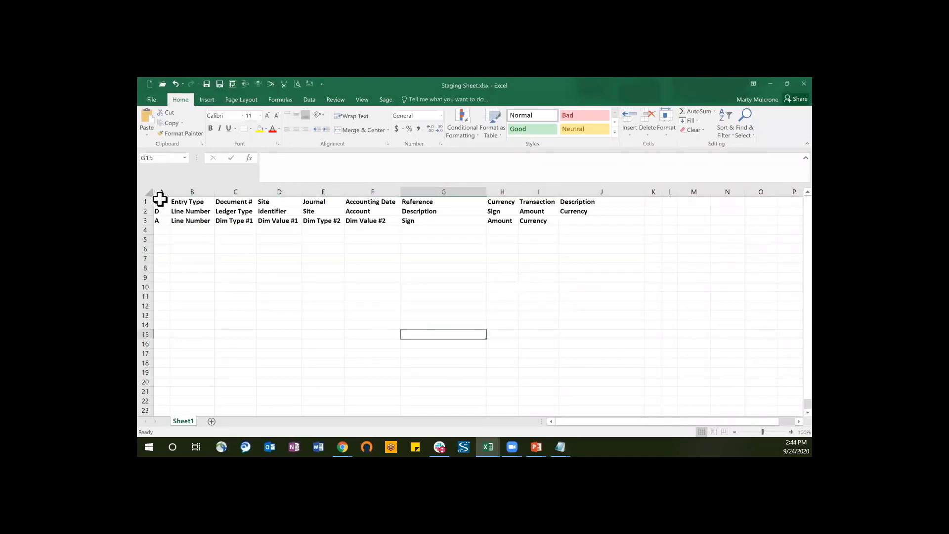
Check the exported GEN000051 text in Notepad and paste its records into the Staging Sheet starting at cell A5.
click(159, 199)
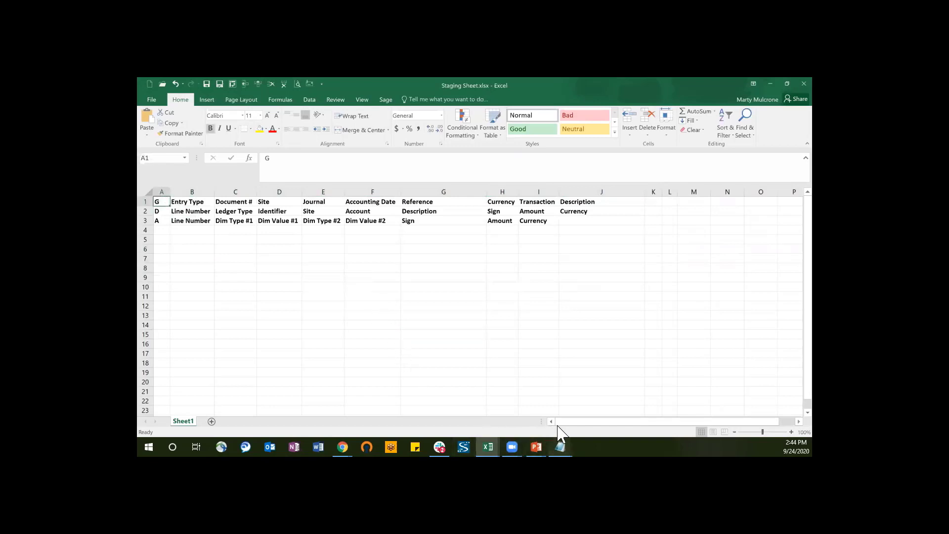
mouse_move(559, 440)
click(612, 422)
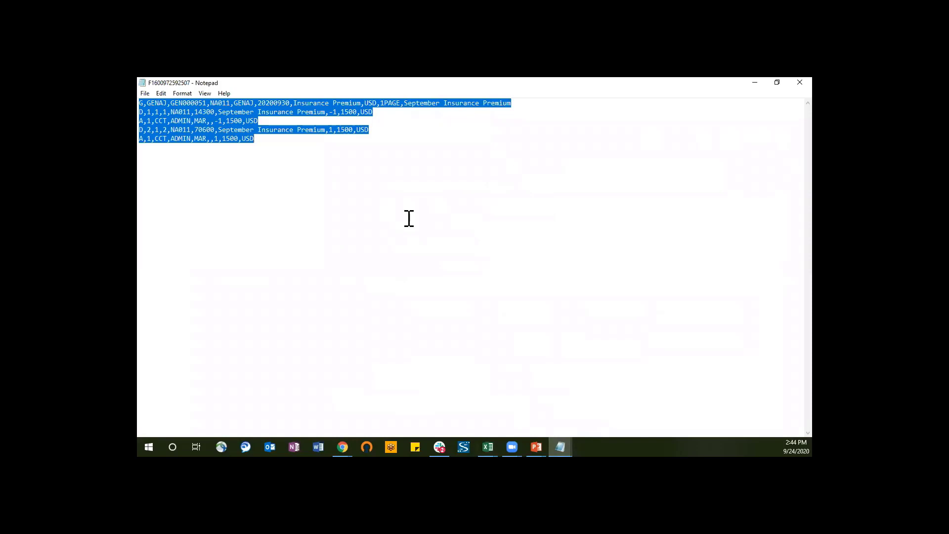
click(754, 82)
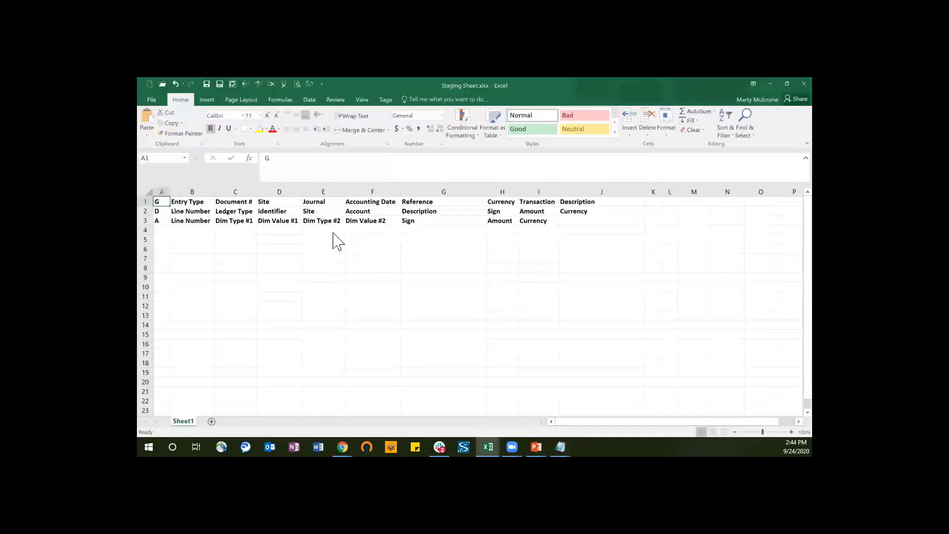
click(163, 239)
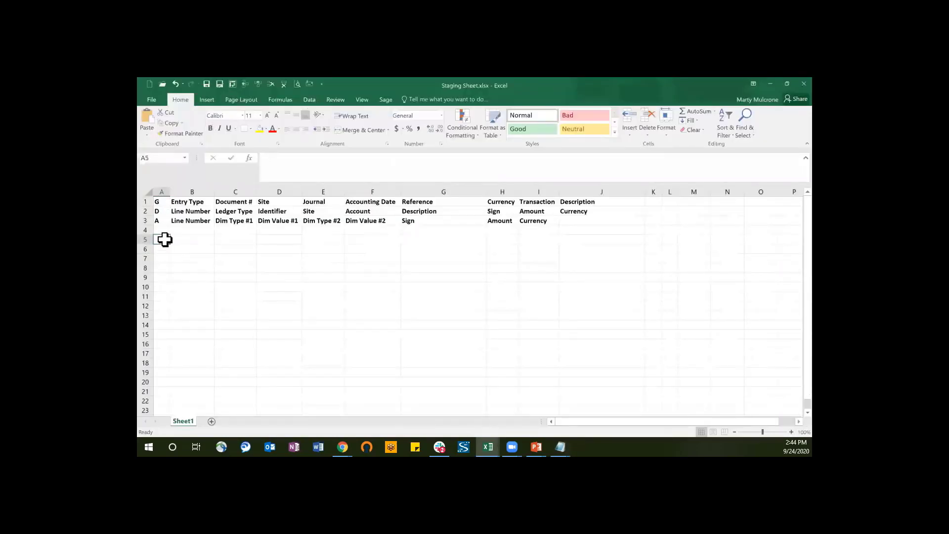
text(G	GENAJ	GEN000051	NA011	GENAJ	20200930	Insurance Premium	USD	1PAGE	September Insurance Premium D	1	1	1	NA011	14300	September Insurance Premium	-1	1500	USD A	1	CCT	ADMIN	MAR		-1	1500	USD D	2	1	2	NA011	70600	September Insurance Premium	1	1500	USD A	1	CCT	ADMIN	MAR		1	1500	USD)
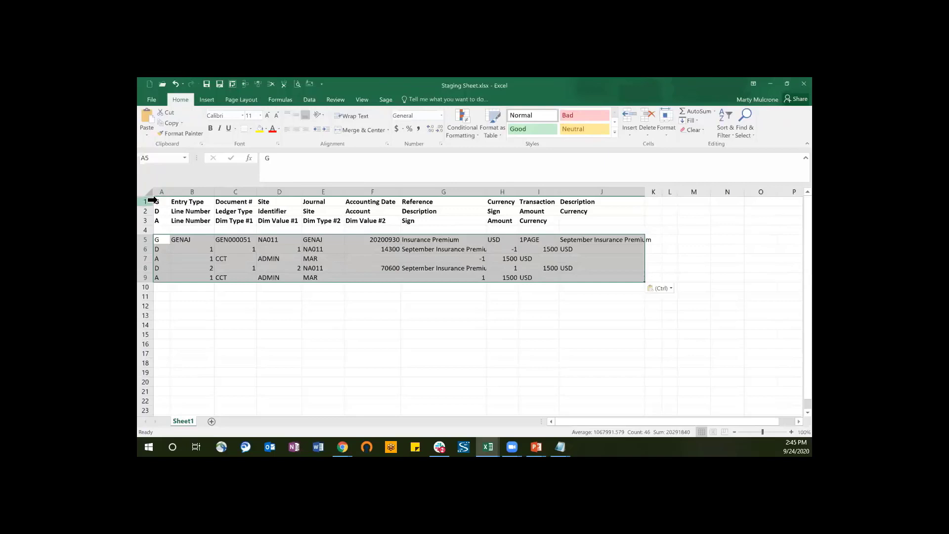
Compare the G and D label rows 1 and 2 with the matching header and detail records in rows 5 and 6.
drag(152, 201, 151, 221)
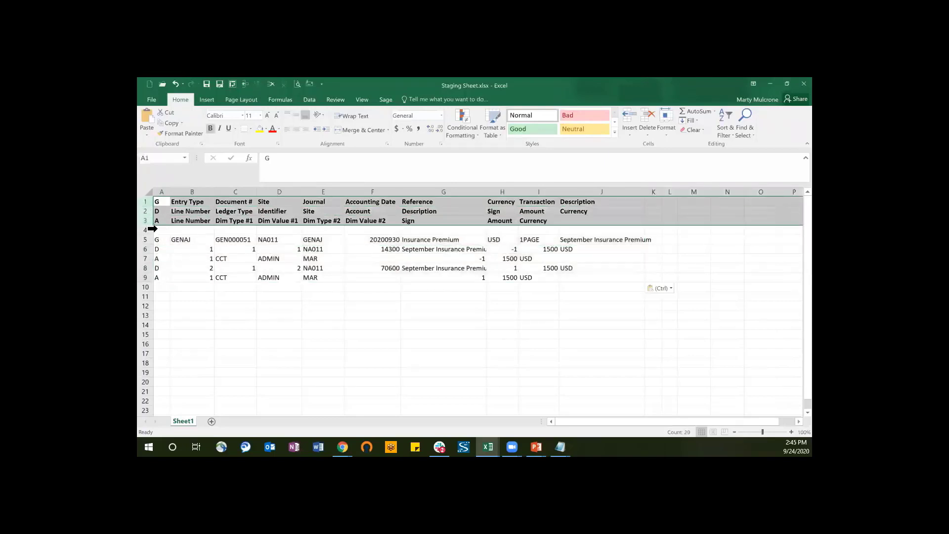
click(149, 201)
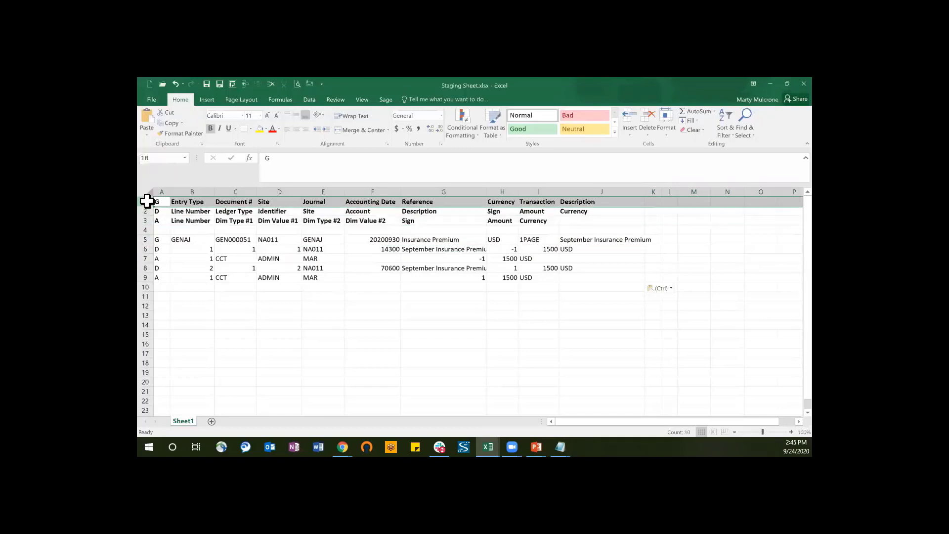
click(152, 239)
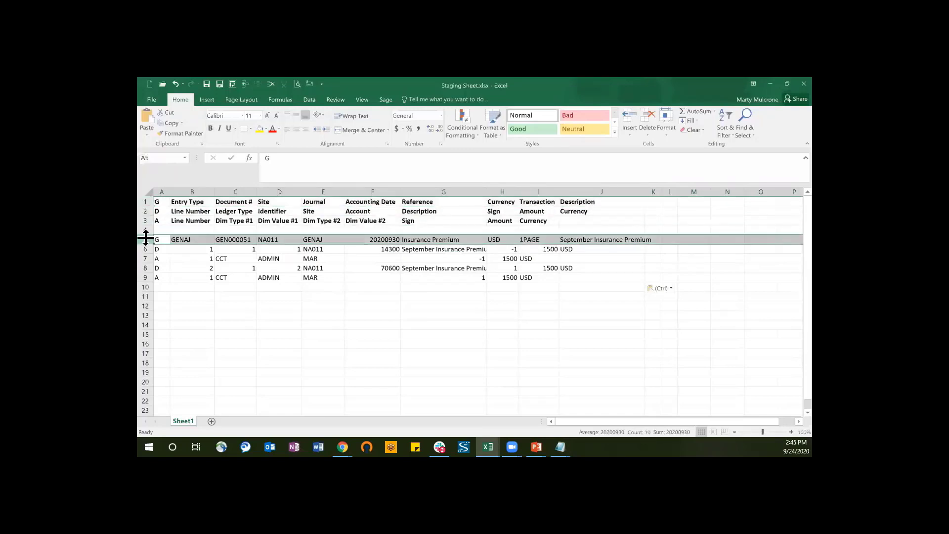
ctrl+click(146, 202)
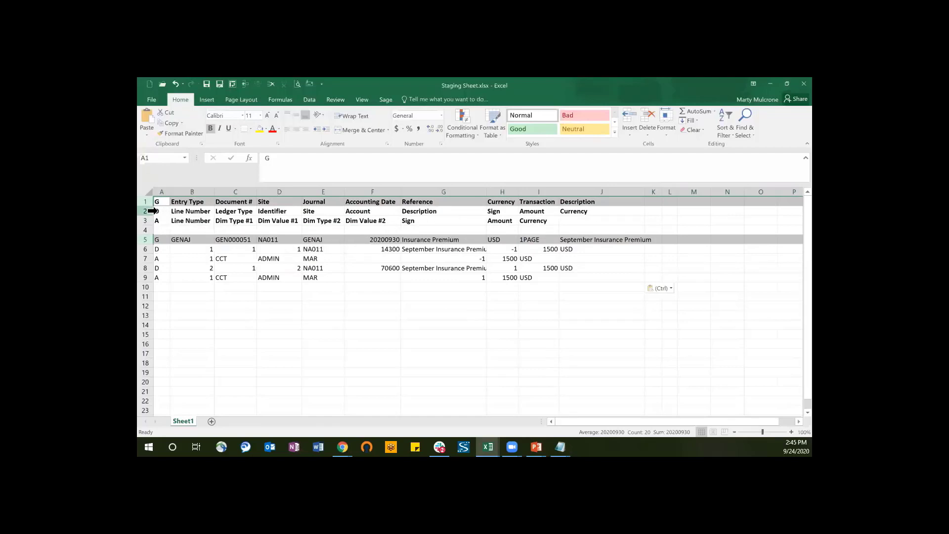
click(152, 211)
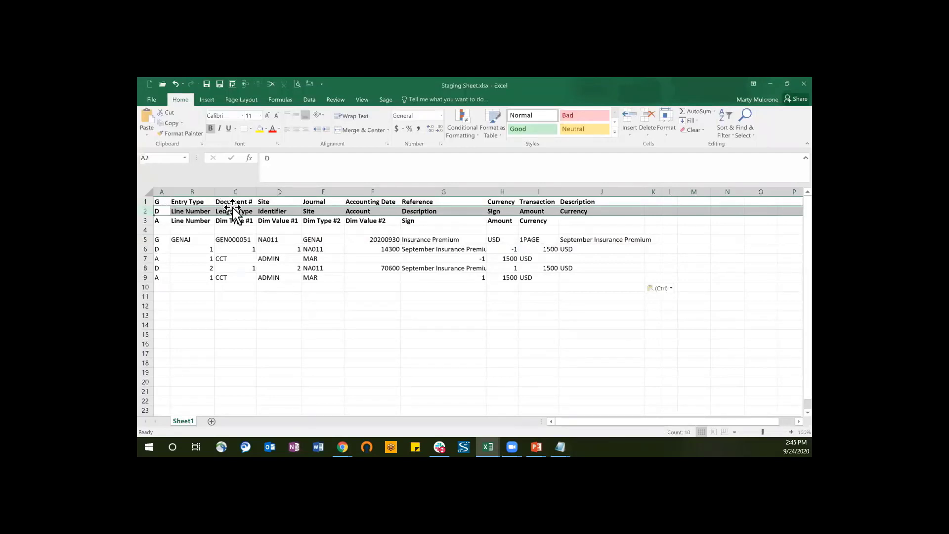
click(145, 249)
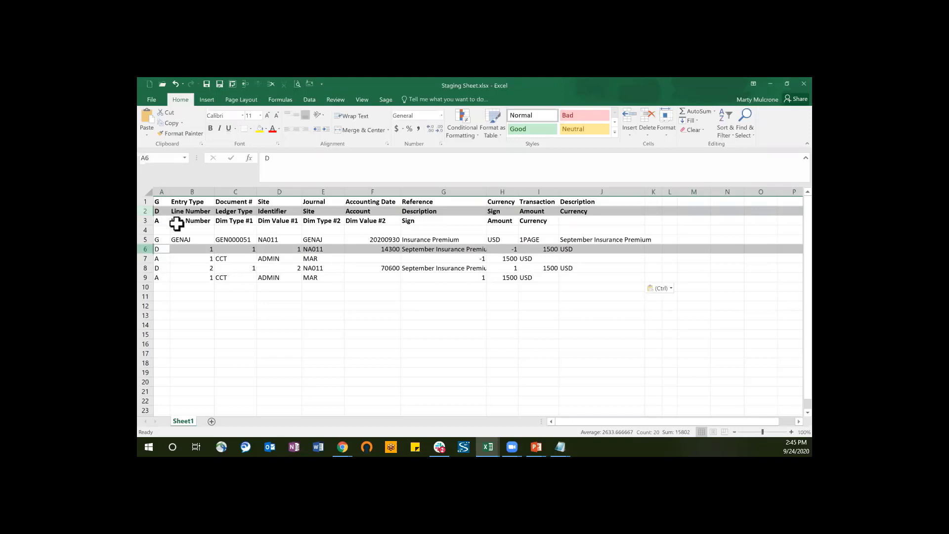
Examine the journal lines in rows 6 to 9, pairing the D records in rows 6 and 8 and the A records in rows 7 and 9.
drag(144, 248, 144, 273)
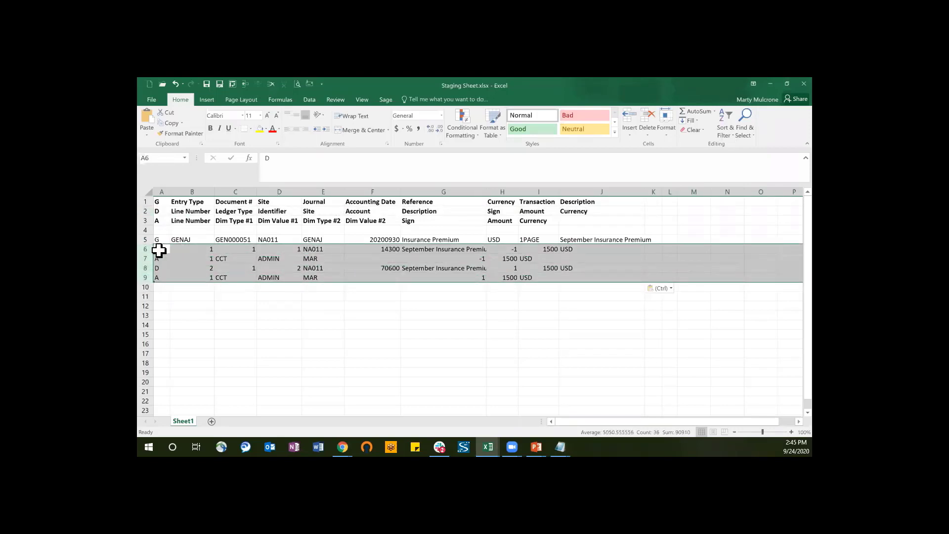
click(146, 249)
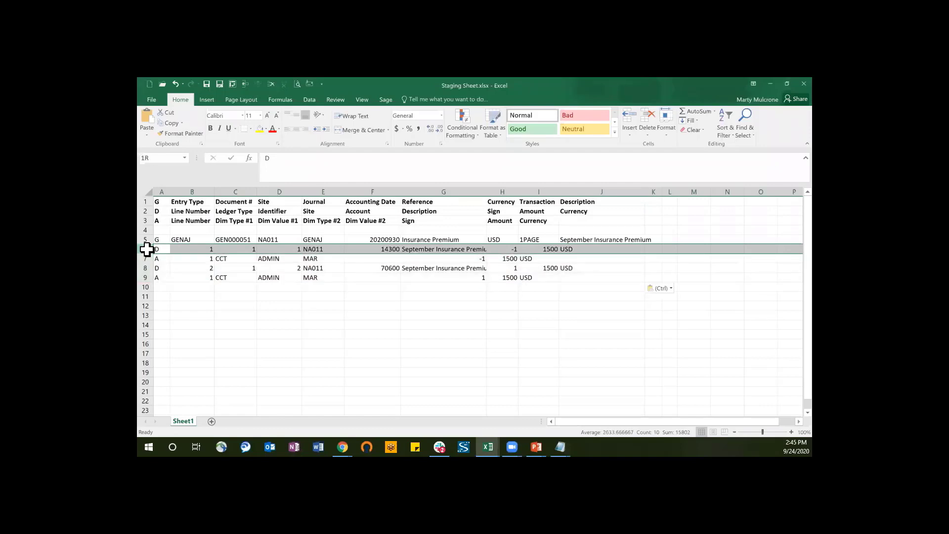
drag(146, 248, 201, 249)
ctrl+click(151, 267)
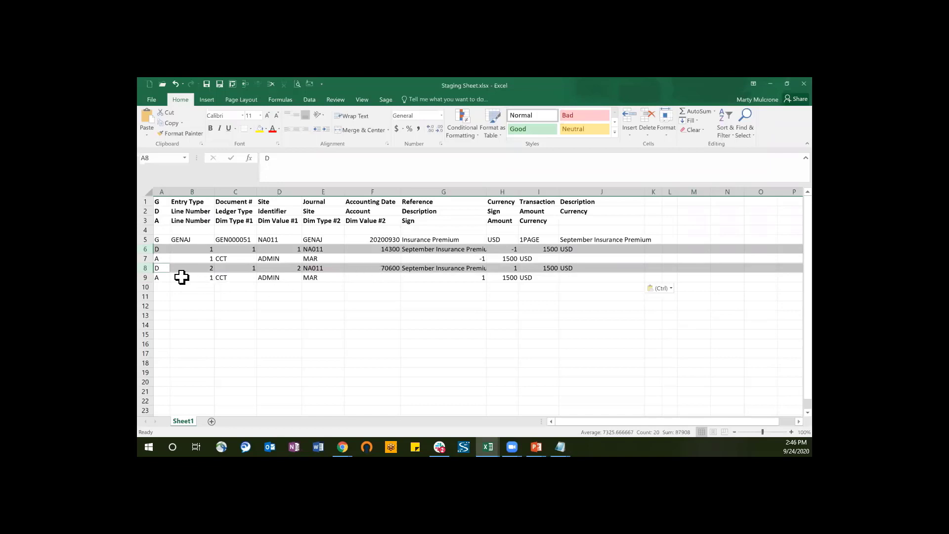
click(153, 258)
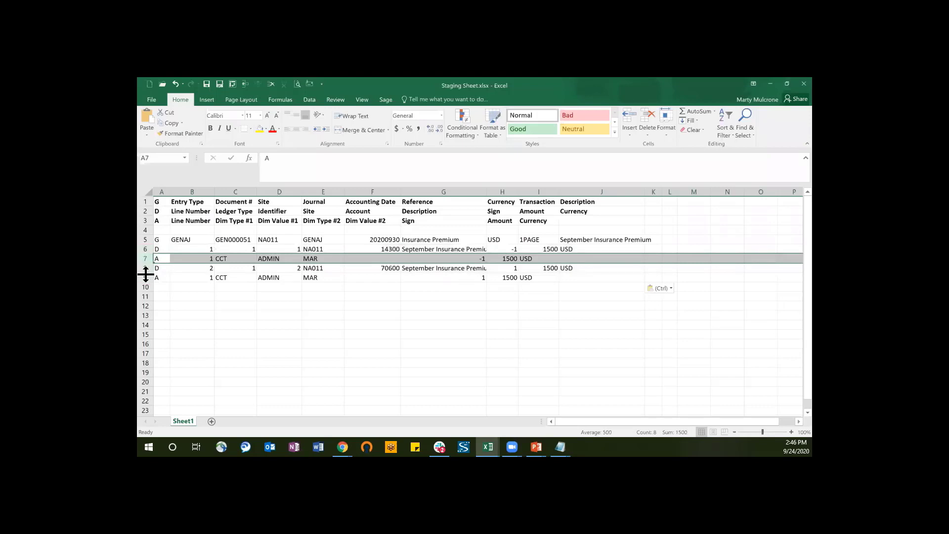
ctrl+click(145, 277)
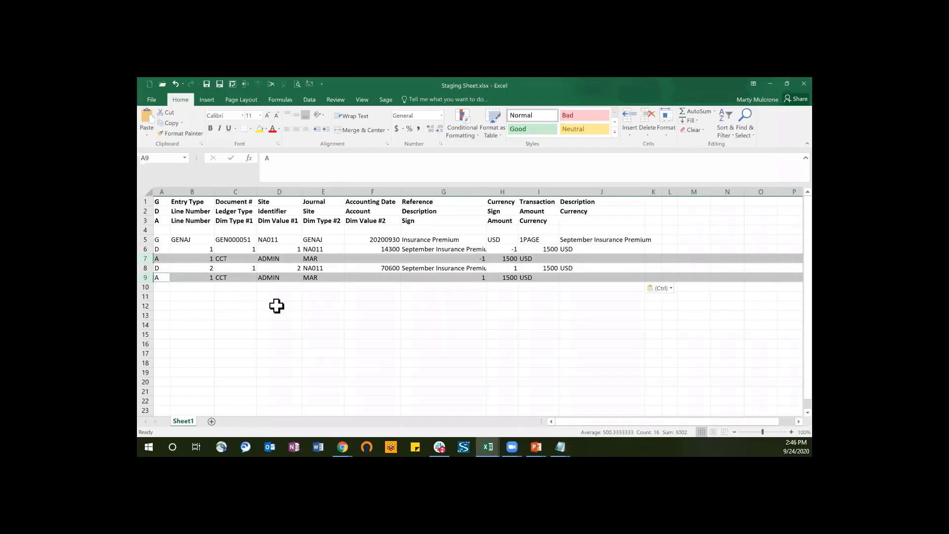
click(313, 286)
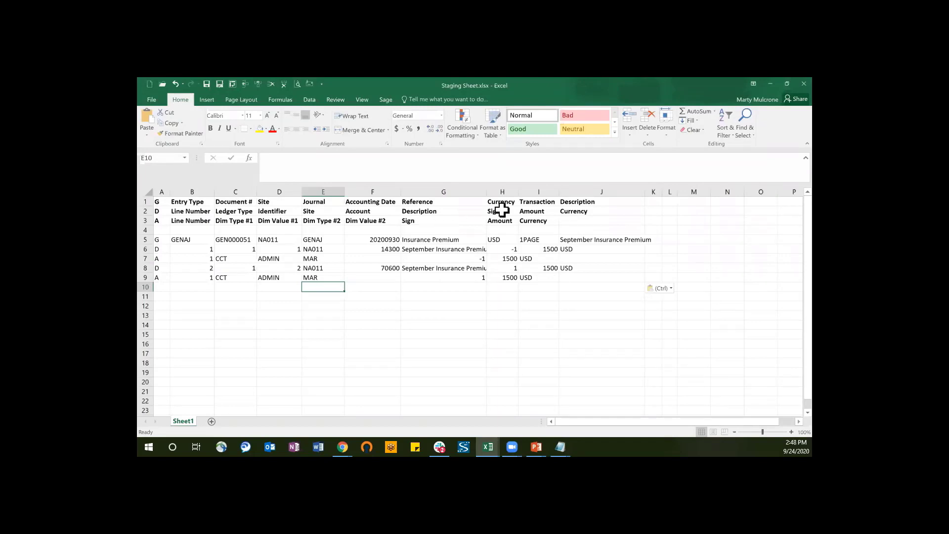
Examine the sign values in column H, including cell H8, and switch to the PowerPoint slide on postal code import steps.
click(500, 185)
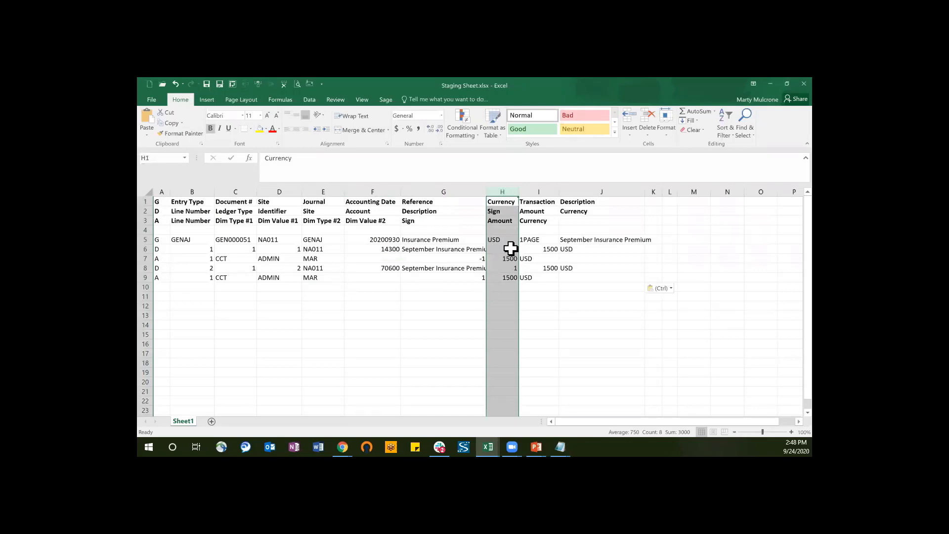
click(508, 267)
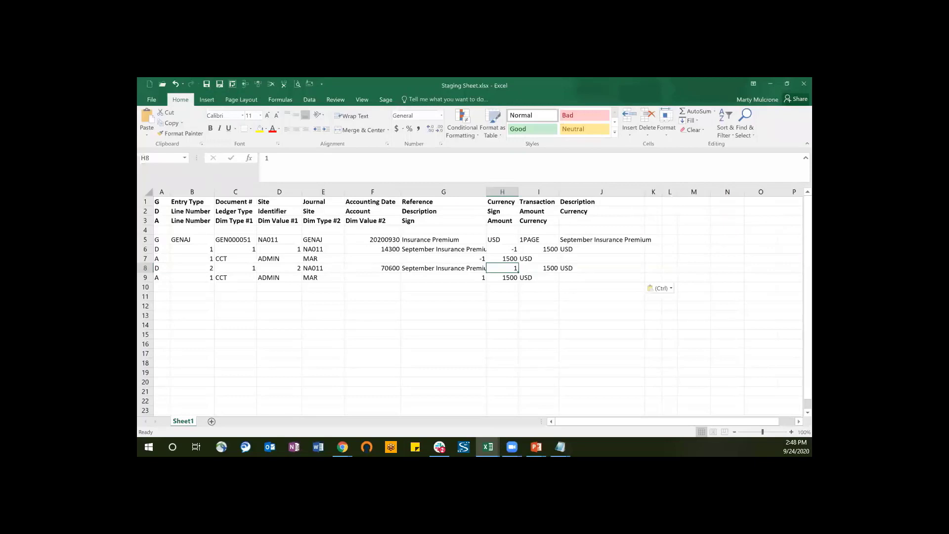
key(super+d)
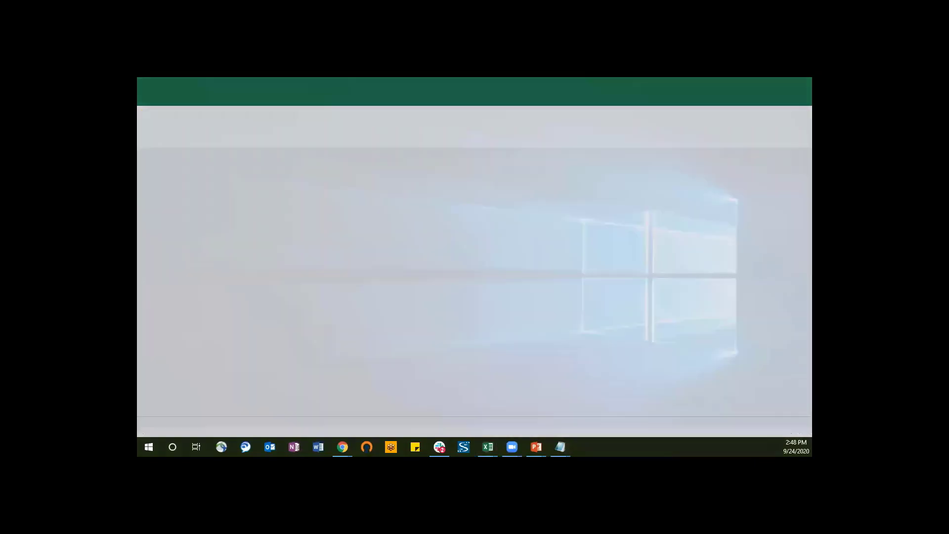
key(alt+Tab)
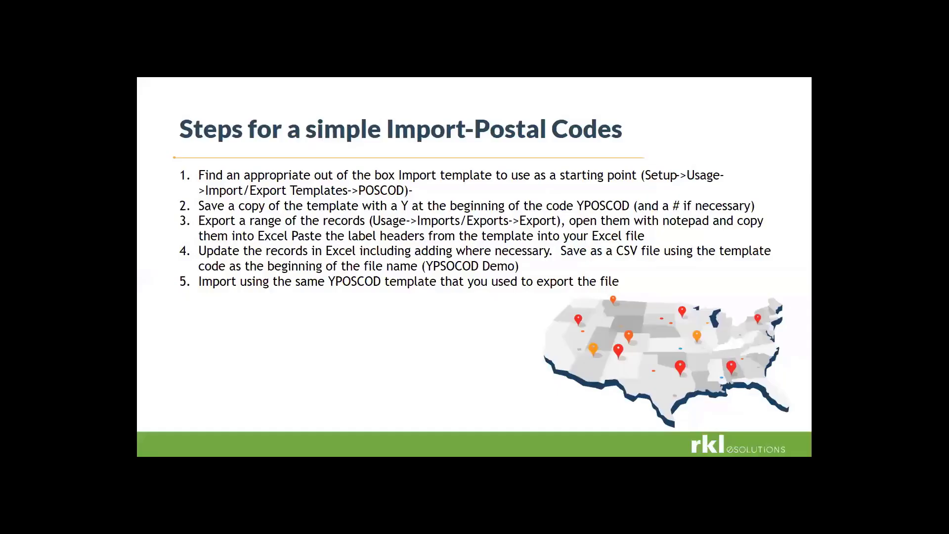